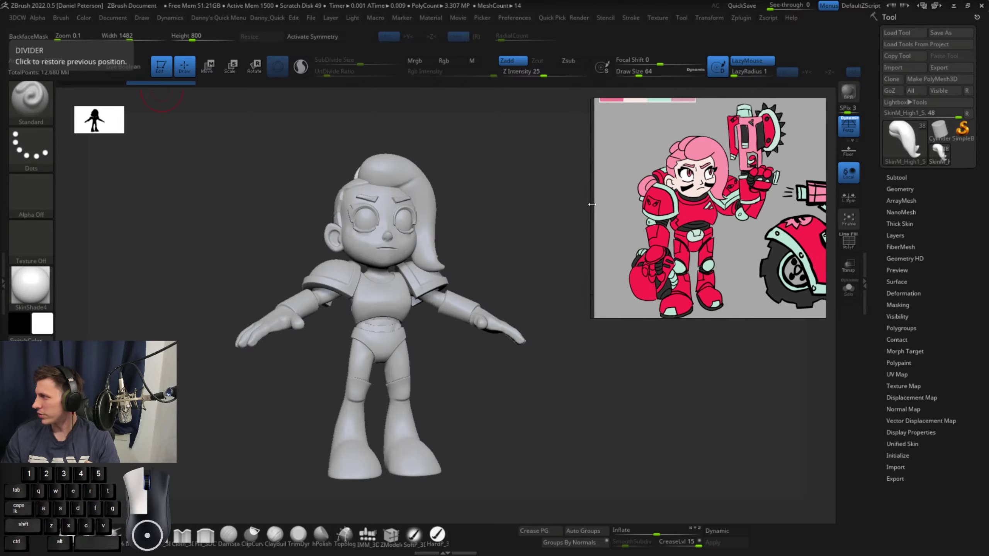
Examine the character's shoulder, arm, torso and leg armour from several angles, comparing it with the reference drawing
right_drag(717, 211, 715, 207)
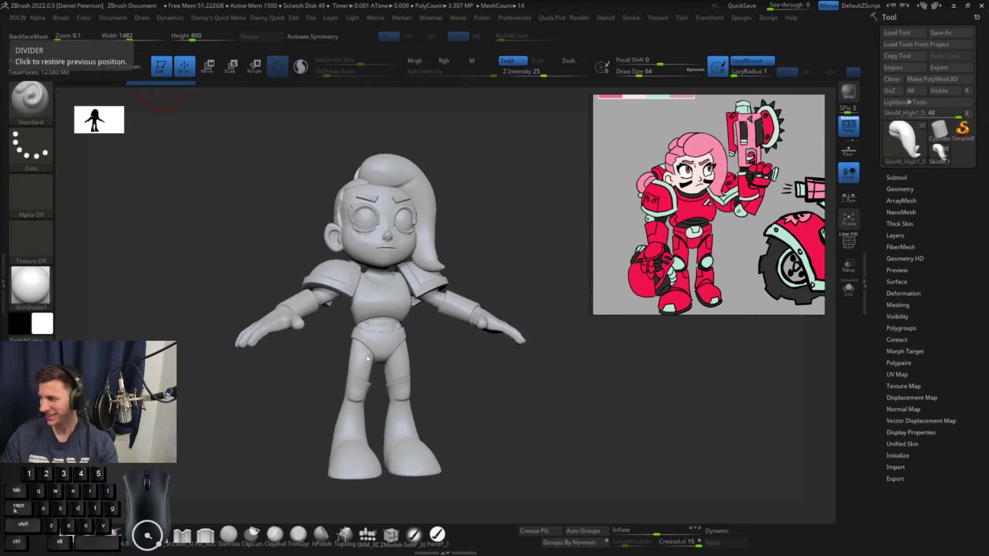
mouse_move(508, 234)
mouse_down()
mouse_move(475, 244)
mouse_move(505, 237)
mouse_move(444, 236)
mouse_move(499, 243)
mouse_move(500, 269)
mouse_up()
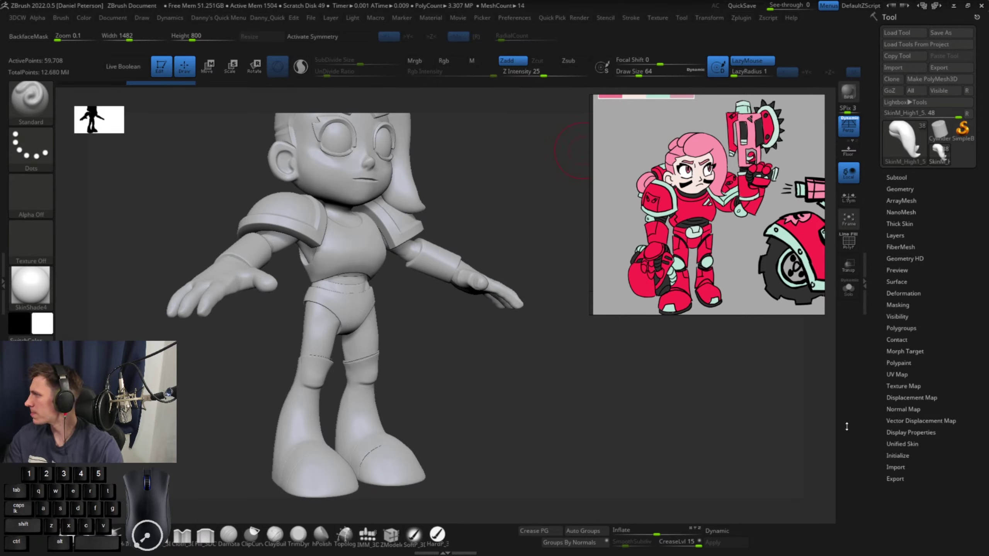
drag(576, 441, 534, 419)
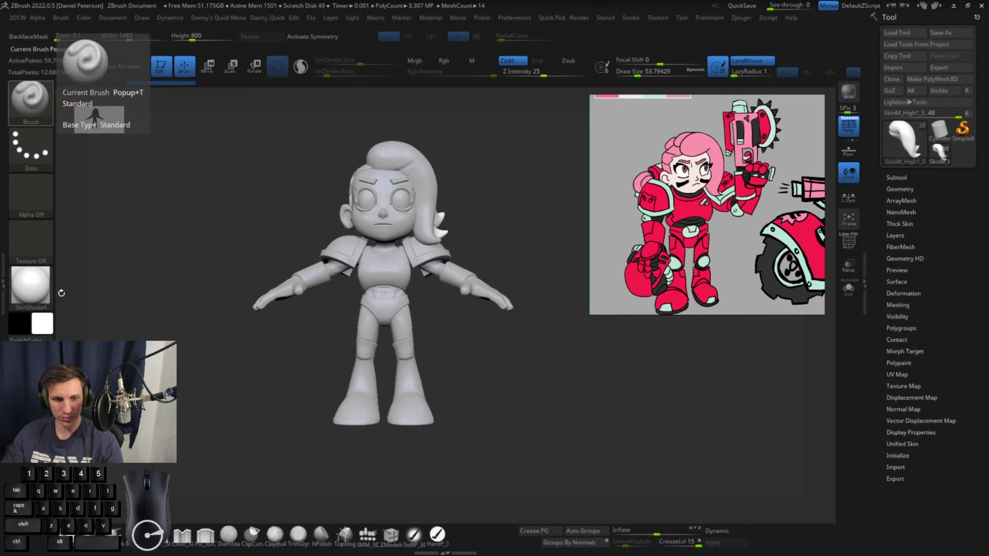
mouse_move(494, 372)
mouse_down()
mouse_move(523, 375)
mouse_move(467, 377)
mouse_move(512, 403)
mouse_up()
alt+drag(493, 224, 480, 148)
alt+drag(482, 194, 516, 215)
alt+drag(560, 343, 553, 251)
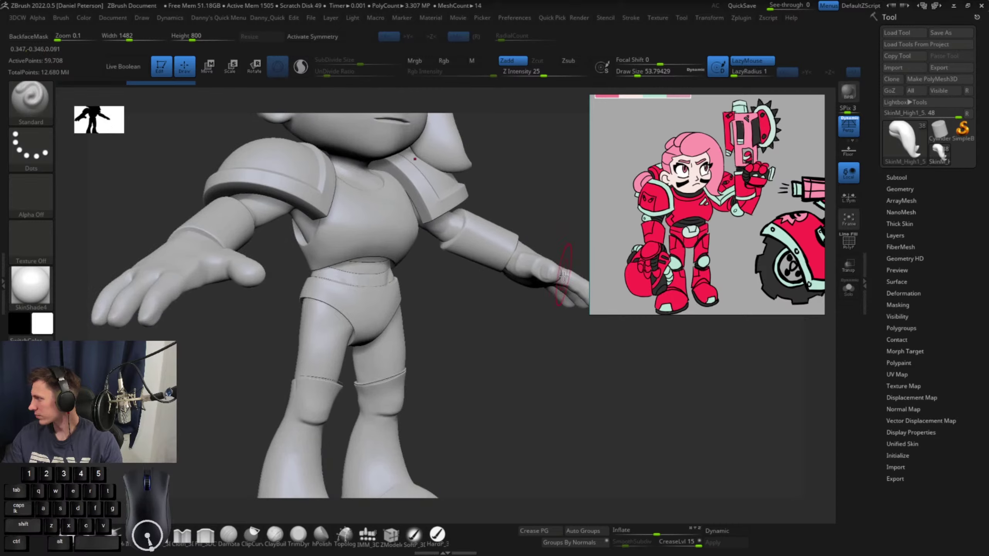
mouse_move(461, 320)
alt+mouse_down()
mouse_move(480, 331)
mouse_move(463, 320)
alt+mouse_up()
key(space)
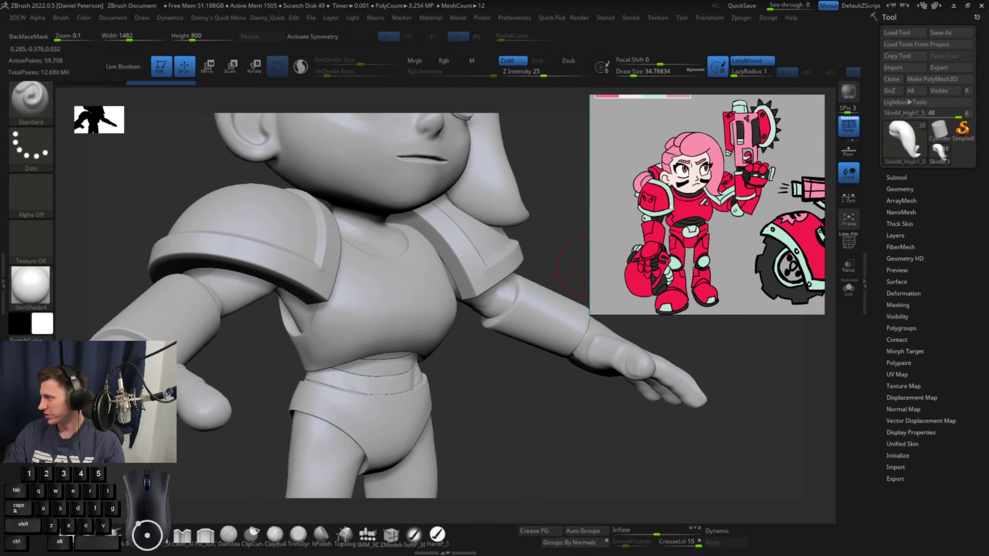
drag(498, 449, 459, 405)
mouse_move(37, 297)
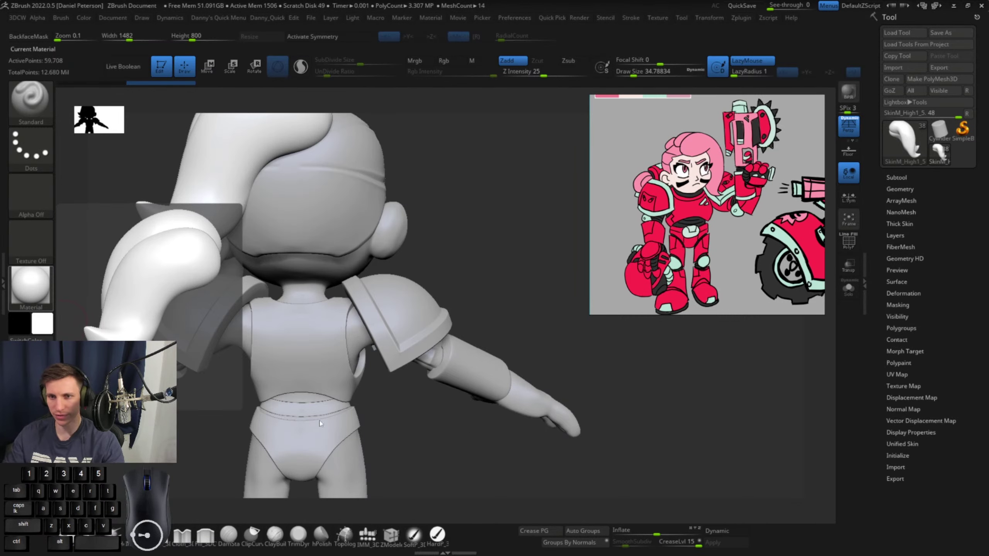
Inspect the upper arm, shoulder pad and forearm guard from behind, selecting the body and the shoulder pads in turn
drag(512, 261, 479, 312)
alt+click(382, 387)
alt+drag(483, 267, 447, 251)
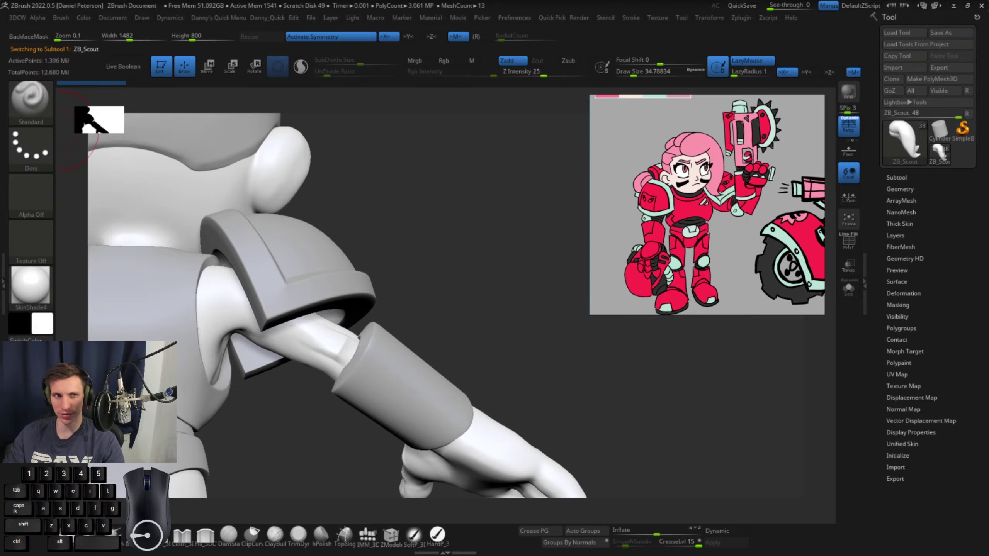
alt+drag(484, 218, 473, 224)
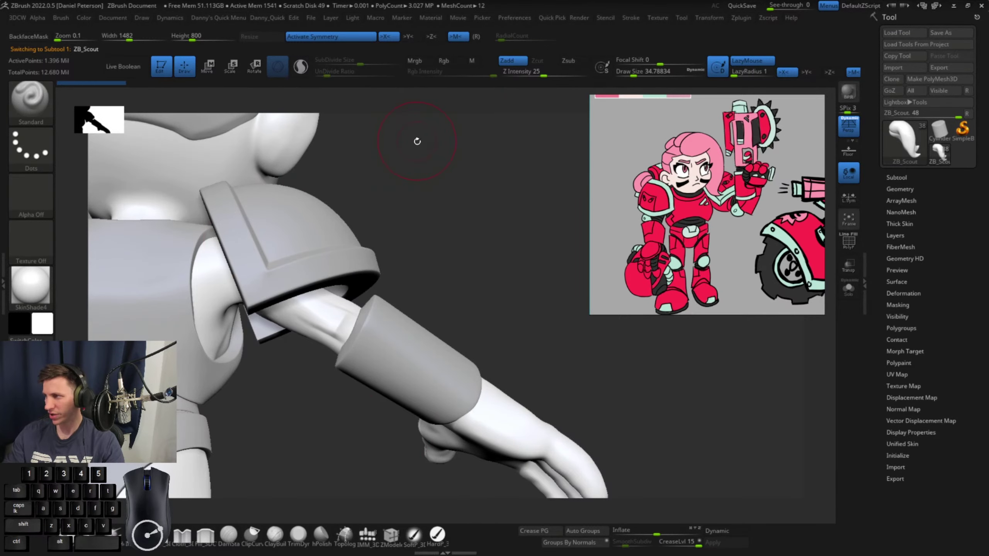
drag(412, 139, 312, 218)
drag(429, 173, 359, 191)
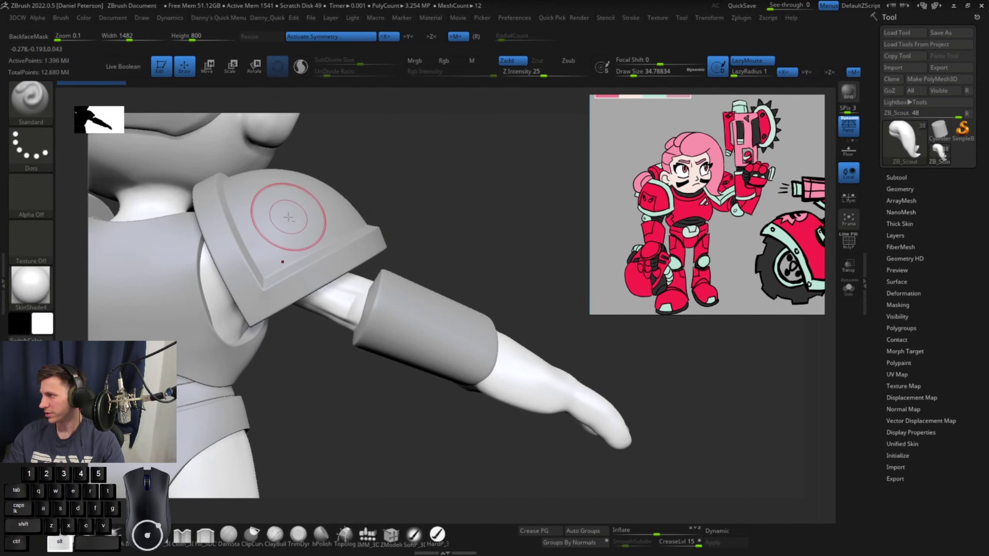
alt+click(288, 217)
drag(419, 150, 286, 159)
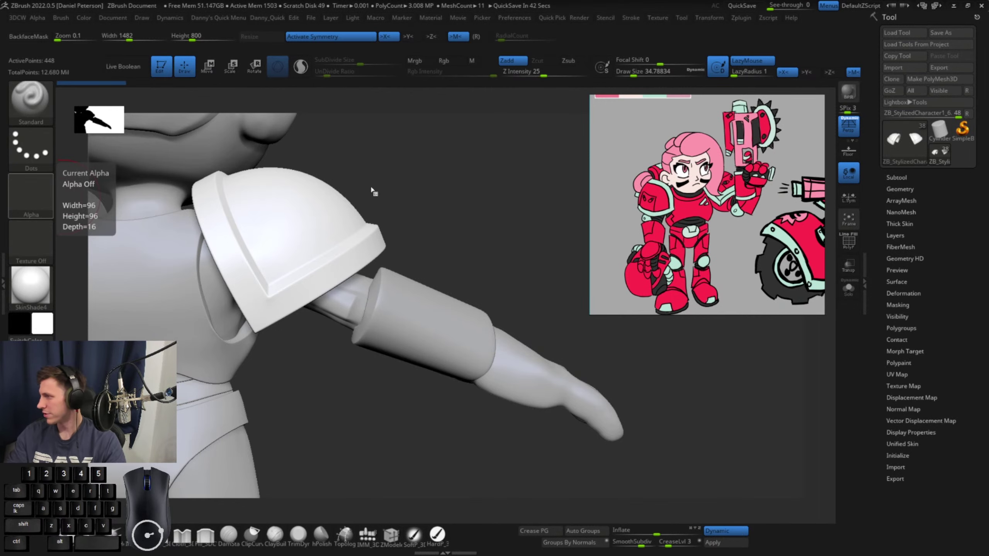
mouse_move(370, 192)
mouse_down()
mouse_move(390, 234)
mouse_move(436, 188)
mouse_move(412, 313)
mouse_up()
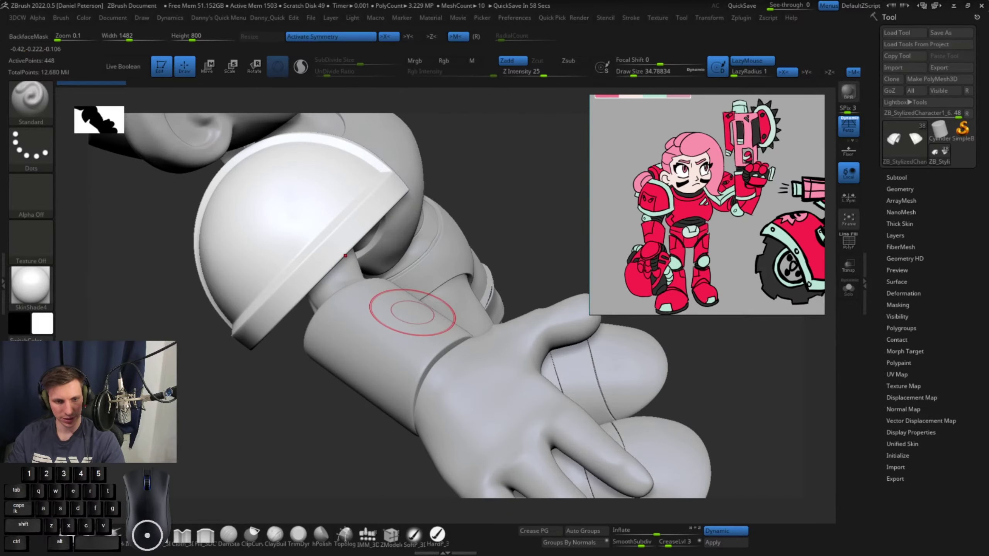
click(411, 313)
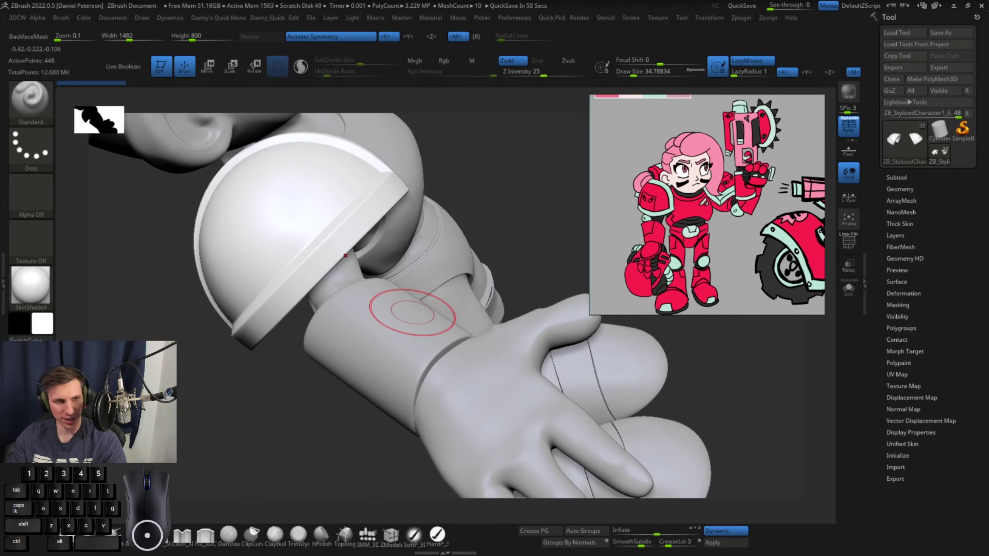
click(411, 312)
click(412, 312)
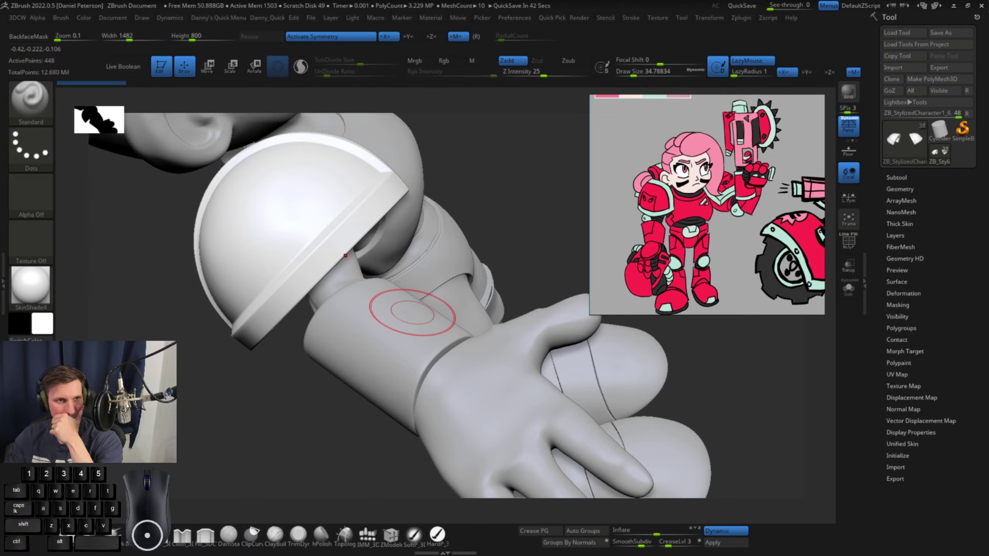
click(411, 313)
click(412, 312)
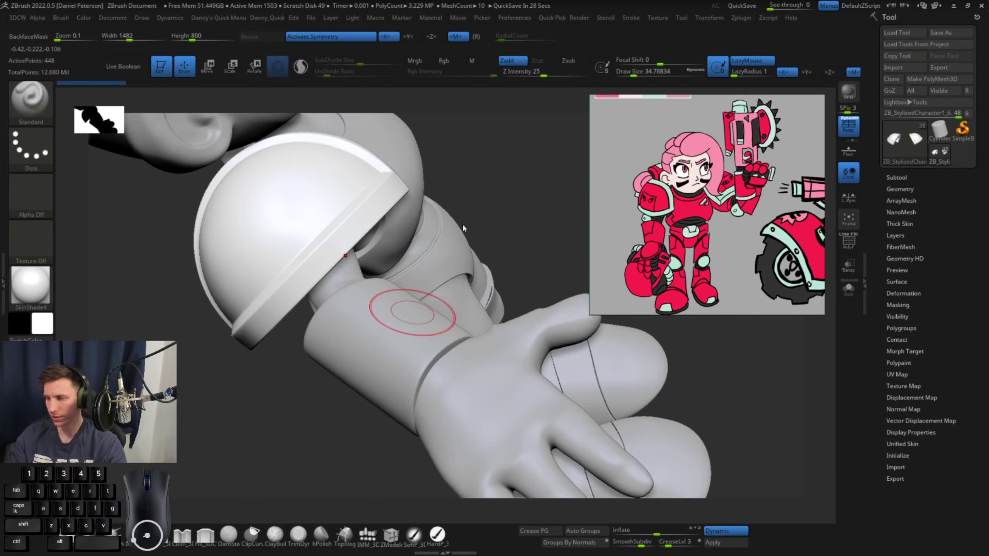
Examine the elbow area between the shoulder pad and the forearm guard from behind and close up
drag(511, 161, 463, 230)
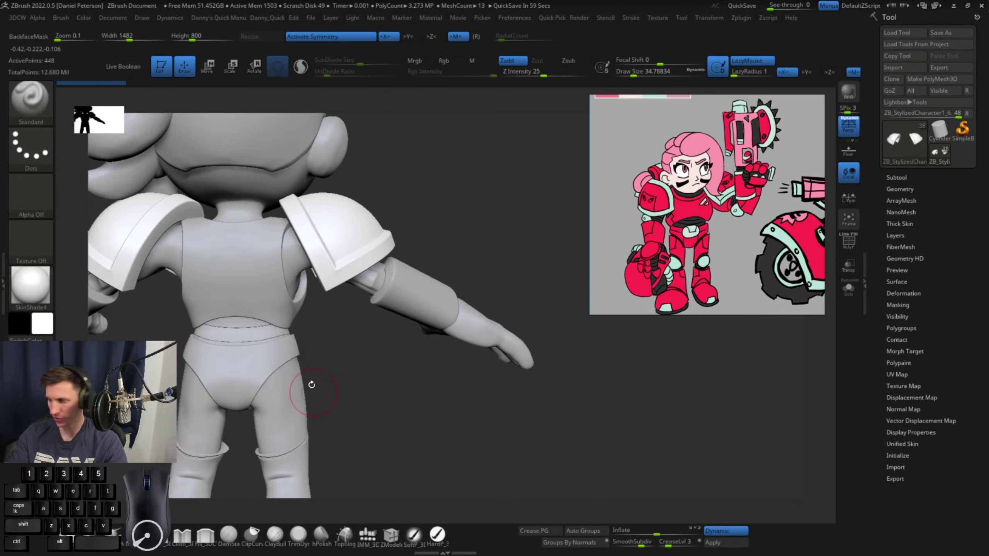
drag(460, 211, 461, 200)
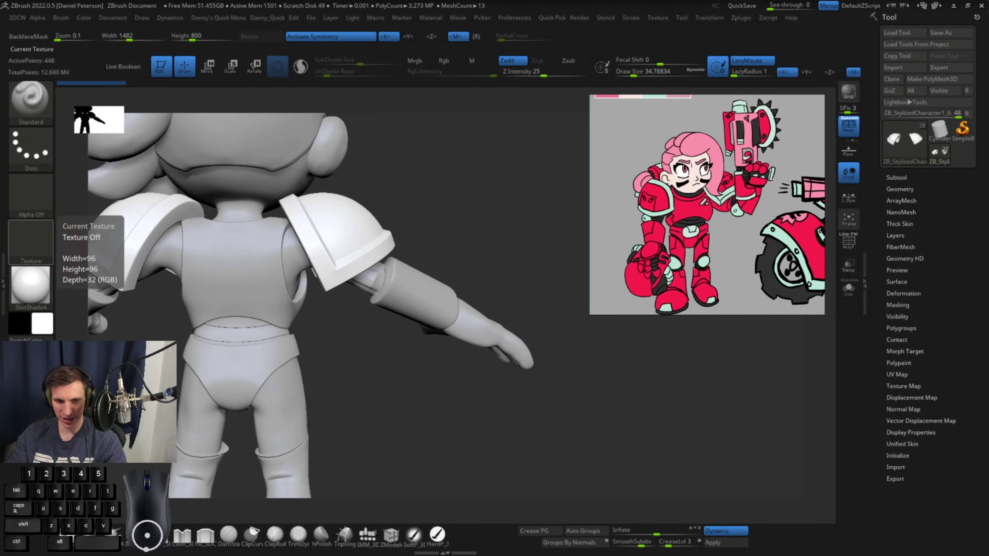
mouse_move(345, 475)
alt+mouse_down()
mouse_move(364, 475)
mouse_move(388, 435)
mouse_move(410, 320)
mouse_move(422, 323)
alt+mouse_up()
key(space)
click(398, 368)
alt+drag(377, 353, 347, 469)
alt+drag(558, 115, 587, 154)
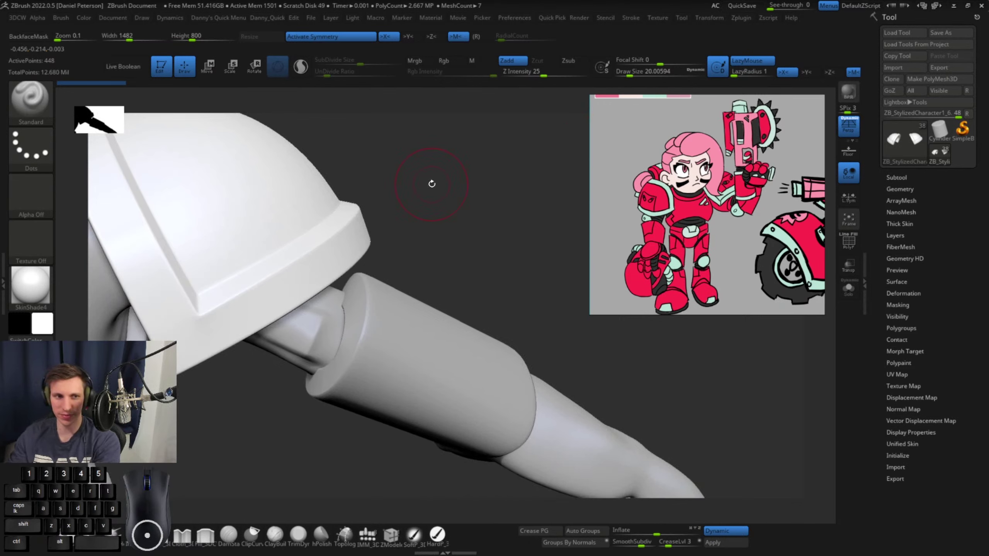
drag(453, 139, 474, 238)
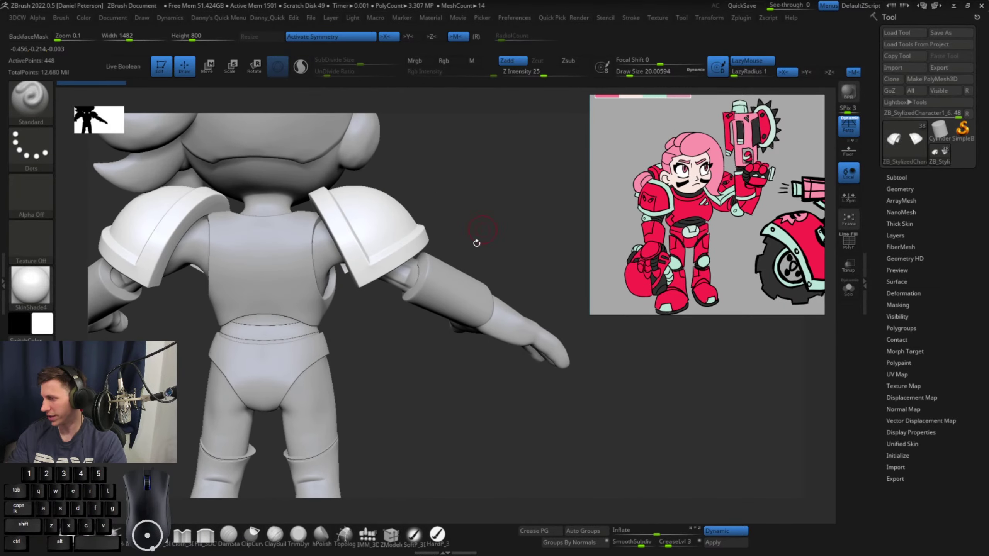
Make the ZB_Scout body the active subtool and check the subtool list
alt+click(404, 277)
click(909, 188)
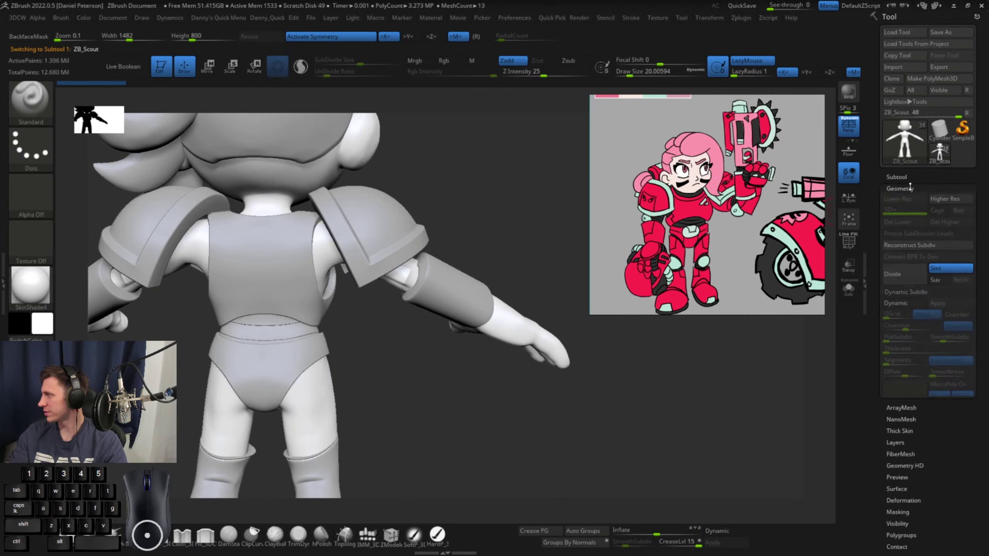
click(904, 150)
click(904, 151)
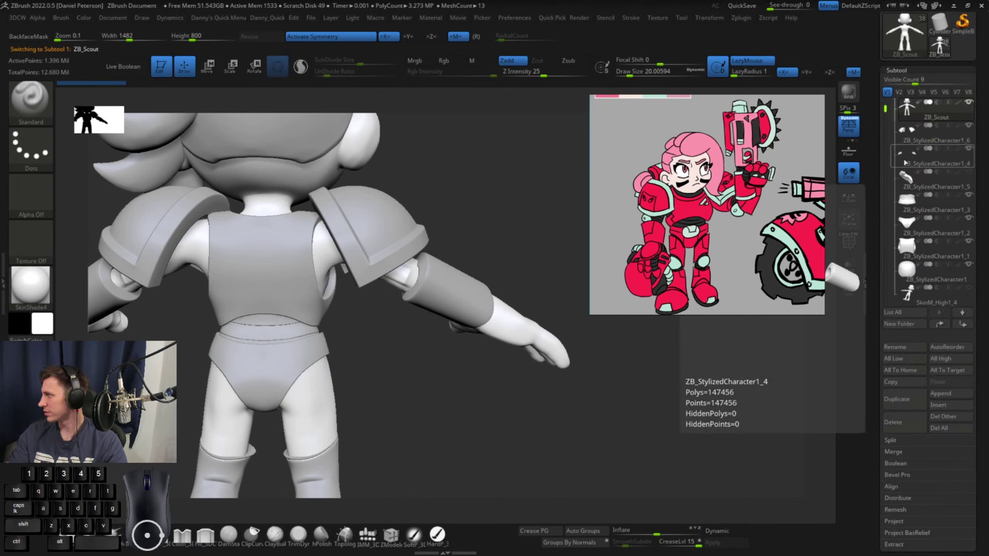
click(896, 71)
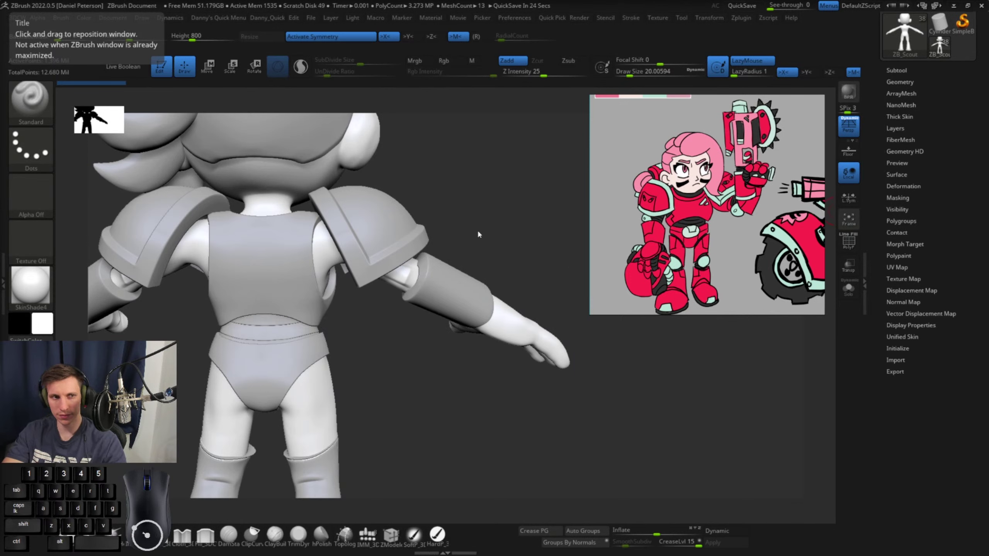
Insert a QuadSphere-1 mesh at the elbow of the body with the IMM_3DCW brush
mouse_move(496, 397)
mouse_down()
mouse_move(511, 395)
mouse_move(420, 439)
mouse_move(428, 471)
mouse_up()
click(368, 535)
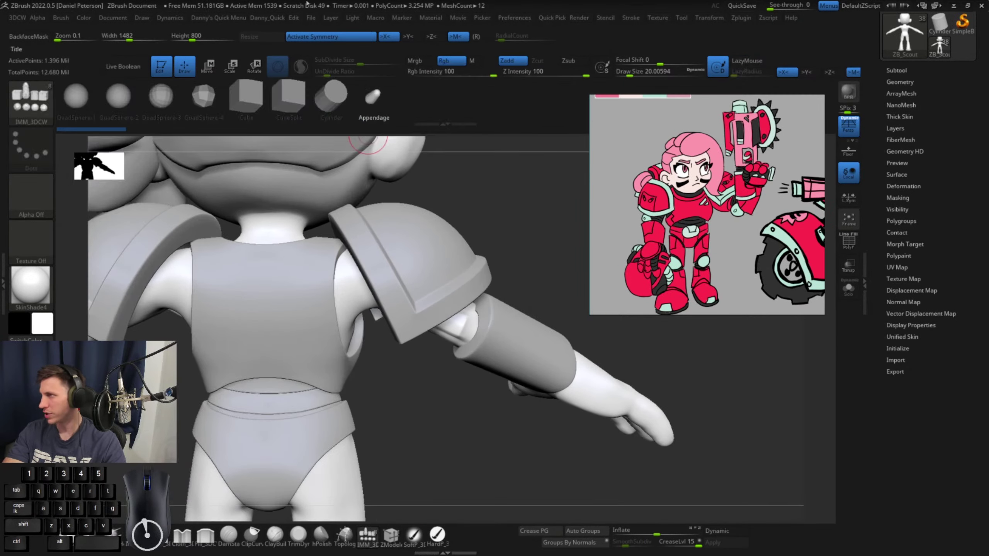
click(76, 97)
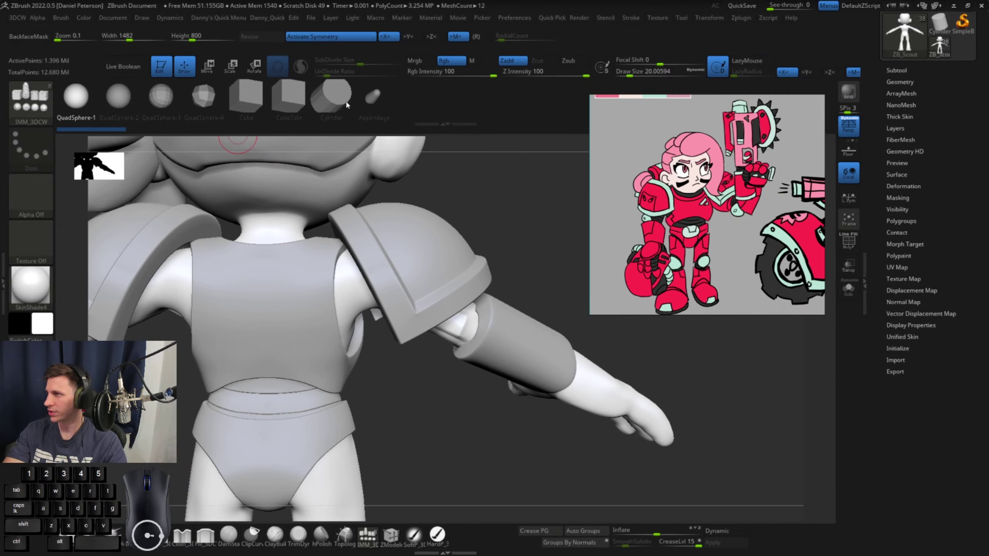
drag(532, 218, 508, 152)
drag(456, 328, 501, 335)
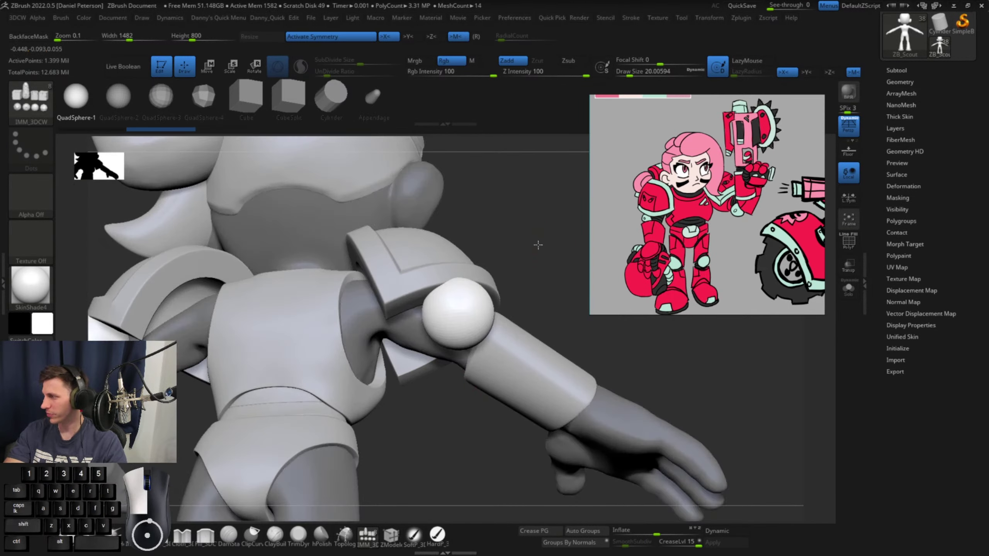
Split the unmasked elbow sphere off the body into its own subtool and make that subtool active
drag(526, 241, 386, 306)
key(w)
mouse_move(490, 303)
mouse_down()
mouse_move(513, 310)
mouse_move(483, 328)
mouse_move(497, 321)
mouse_up()
key(space)
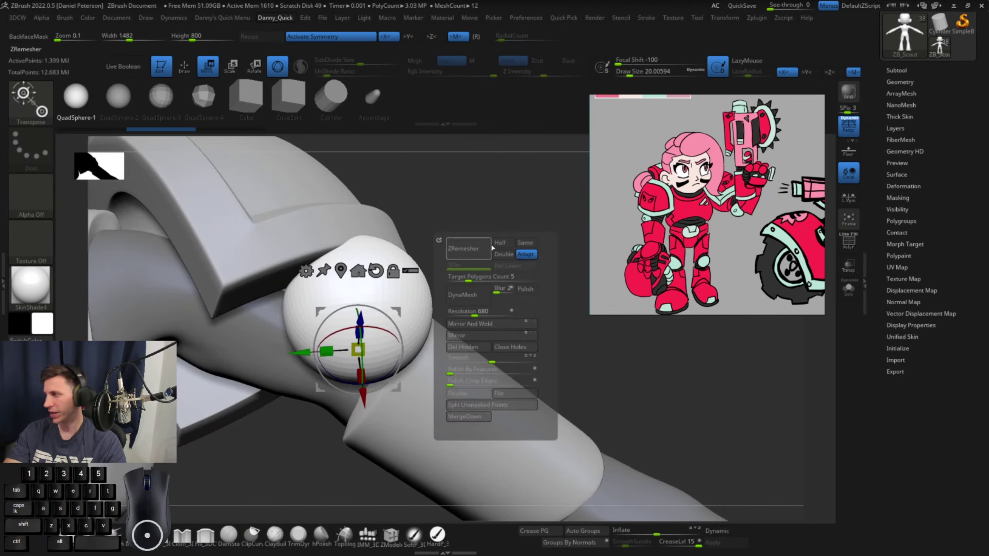
click(470, 405)
key(q)
alt+click(398, 287)
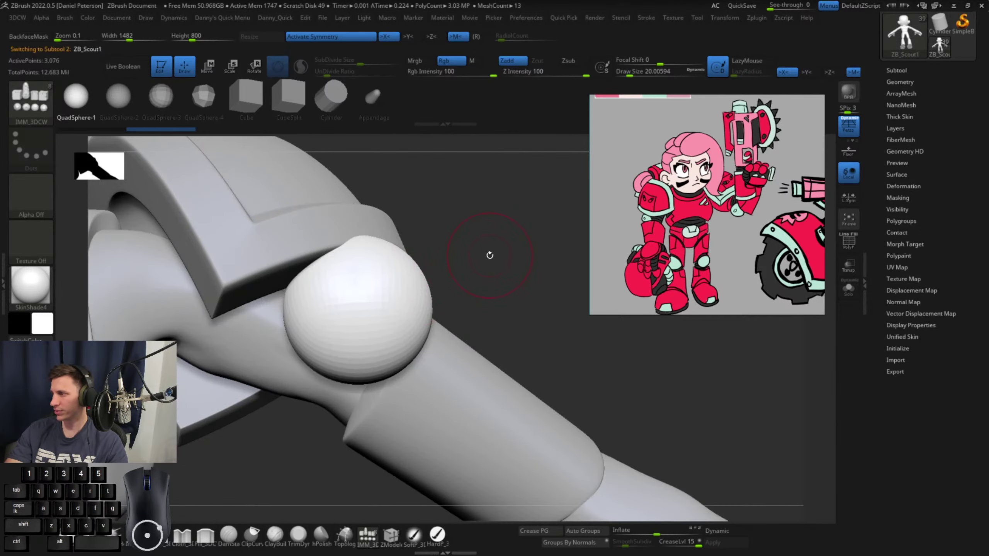
Subdivide the elbow sphere once, open its geometry settings and check its placement on the arm from the side and behind
click(899, 82)
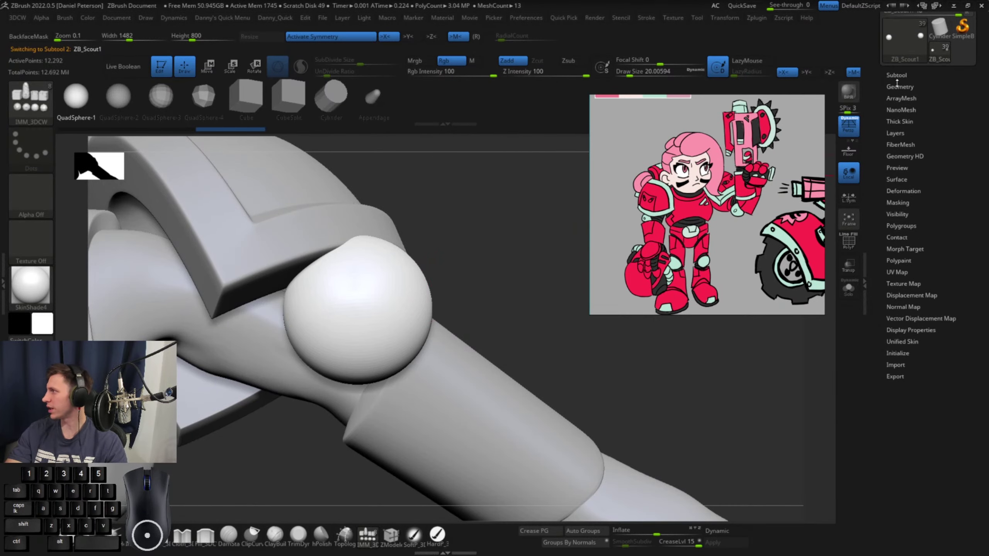
drag(489, 198, 383, 238)
drag(593, 348, 473, 389)
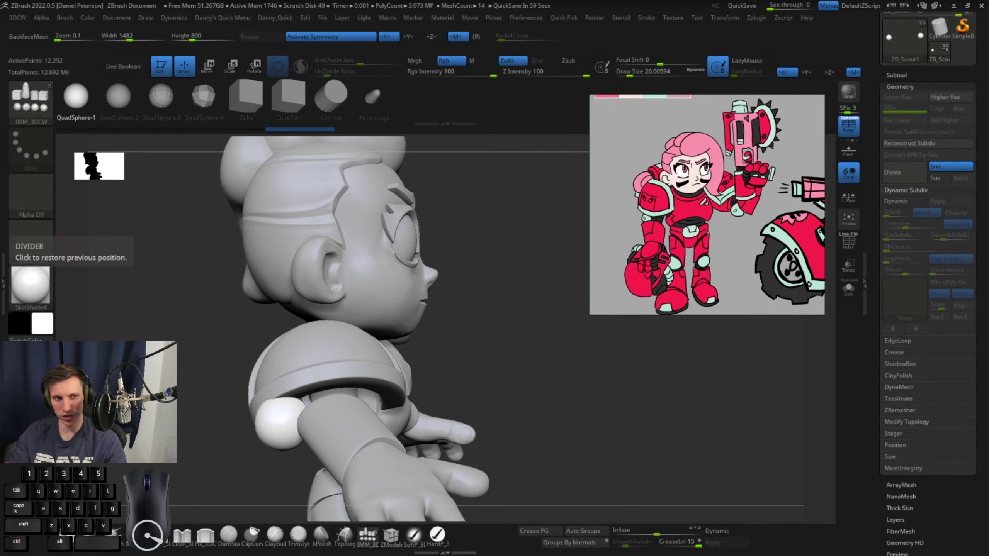
drag(523, 331, 580, 290)
alt+drag(446, 303, 457, 283)
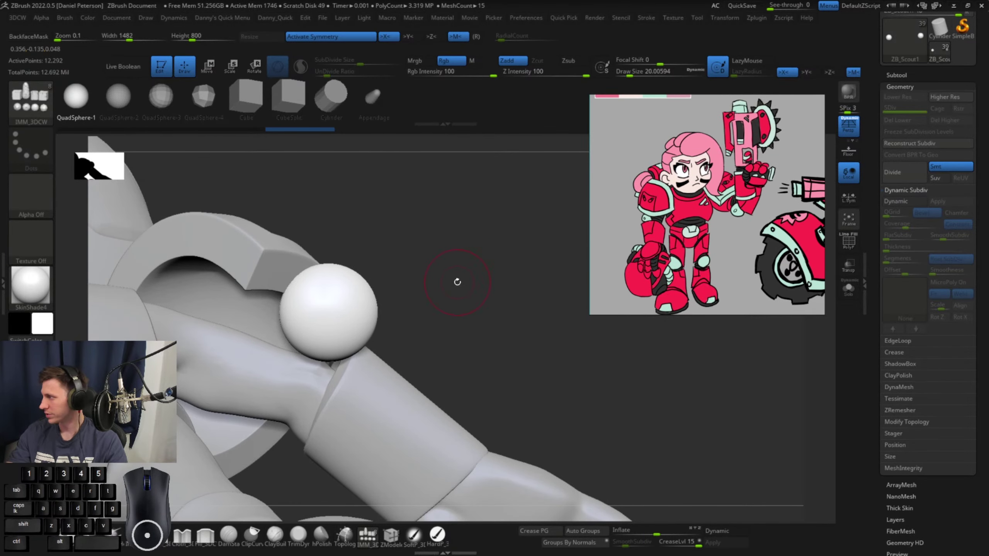
Try isolating the polygroups of the trial slice on the soloed elbow sphere, and undo the slice
click(36, 290)
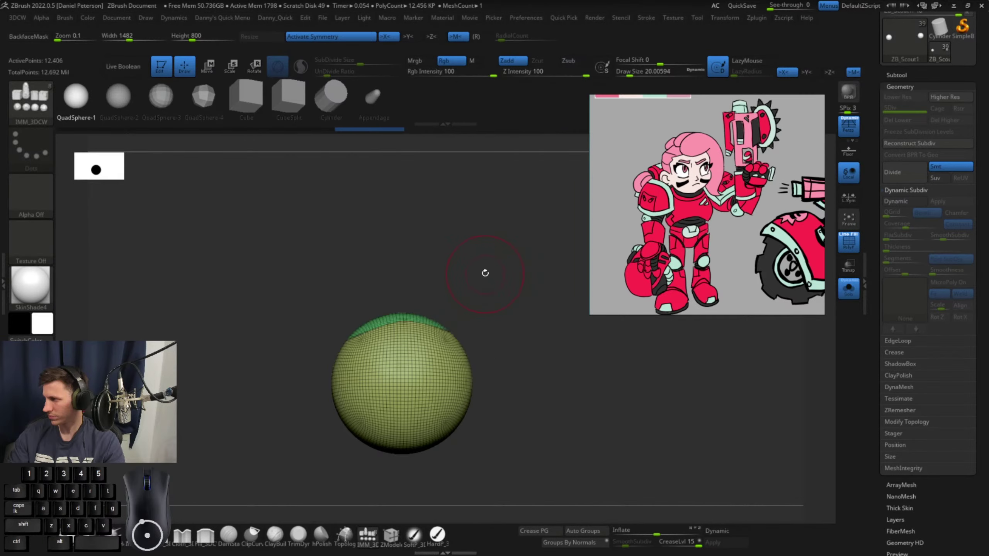
drag(483, 274, 486, 303)
ctrl+shift+click(419, 349)
ctrl+shift+click(418, 351)
alt+drag(485, 304, 520, 235)
ctrl+shift+click(512, 237)
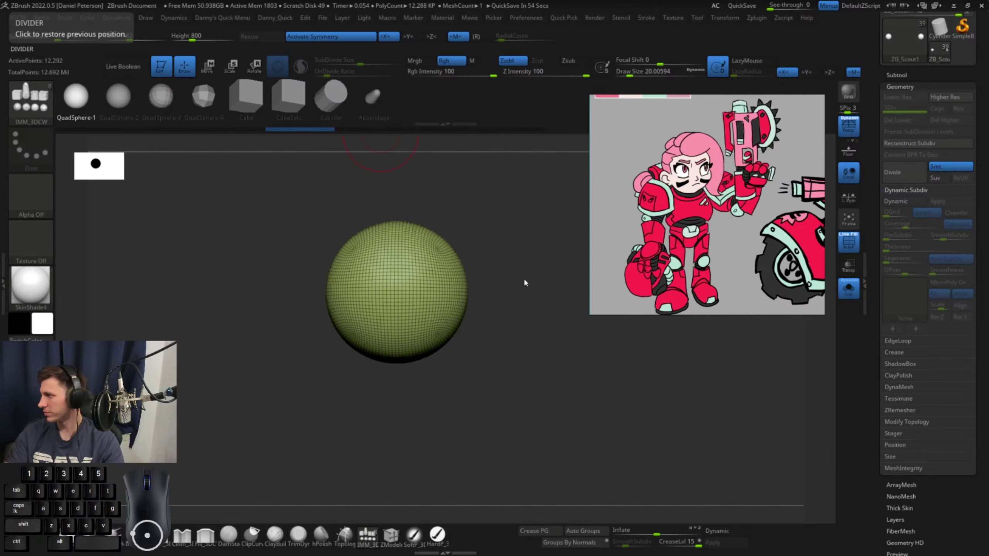
Show all subtools again and slice the elbow sphere with SliceCurve, separating the part by the forearm guard as a polygroup
shift+drag(526, 283, 532, 296)
click(848, 288)
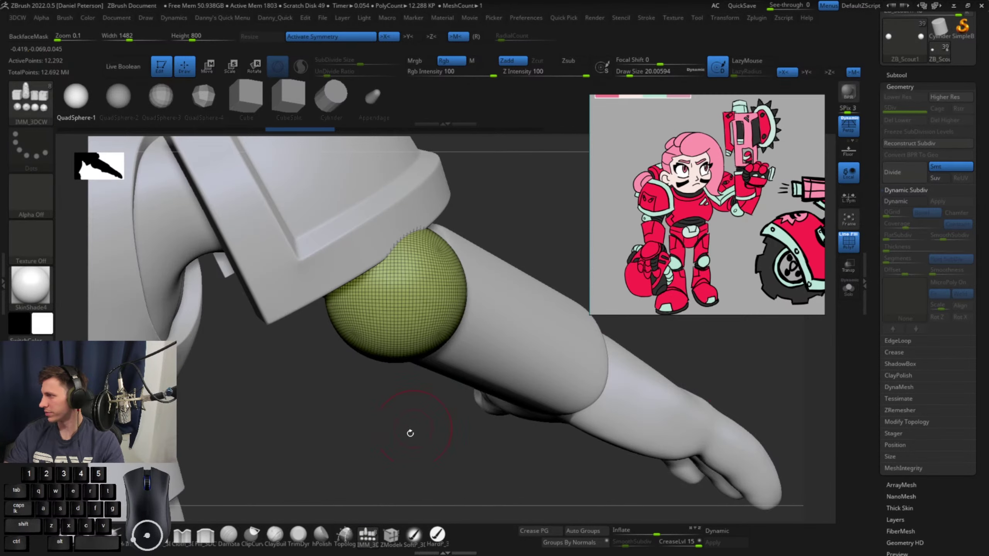
drag(409, 432, 412, 357)
key(ctrl+shift)
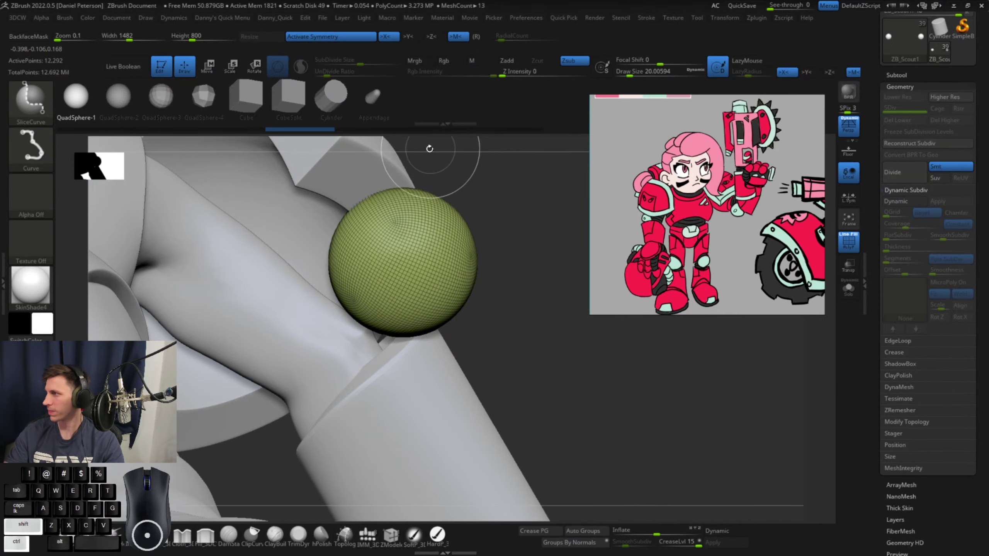
mouse_move(405, 154)
ctrl+shift+mouse_down()
mouse_move(362, 249)
mouse_move(339, 378)
mouse_move(356, 353)
mouse_move(344, 368)
mouse_move(413, 331)
mouse_move(582, 191)
mouse_move(502, 206)
mouse_move(540, 231)
mouse_move(537, 210)
ctrl+shift+mouse_up()
drag(536, 256, 493, 312)
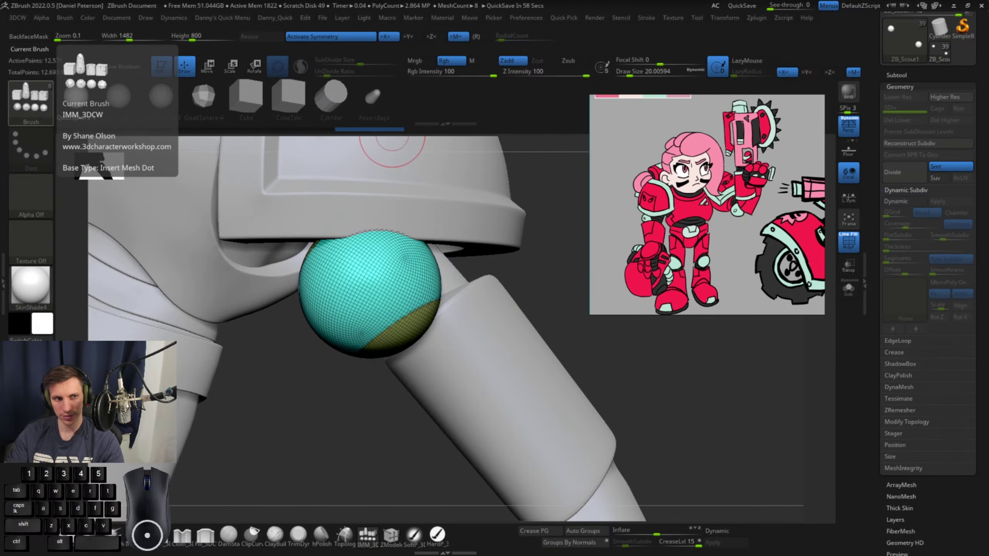
click(586, 219)
mouse_move(584, 218)
mouse_down()
mouse_move(526, 206)
mouse_move(467, 249)
mouse_move(501, 287)
mouse_move(479, 292)
mouse_up()
alt+drag(529, 188, 513, 298)
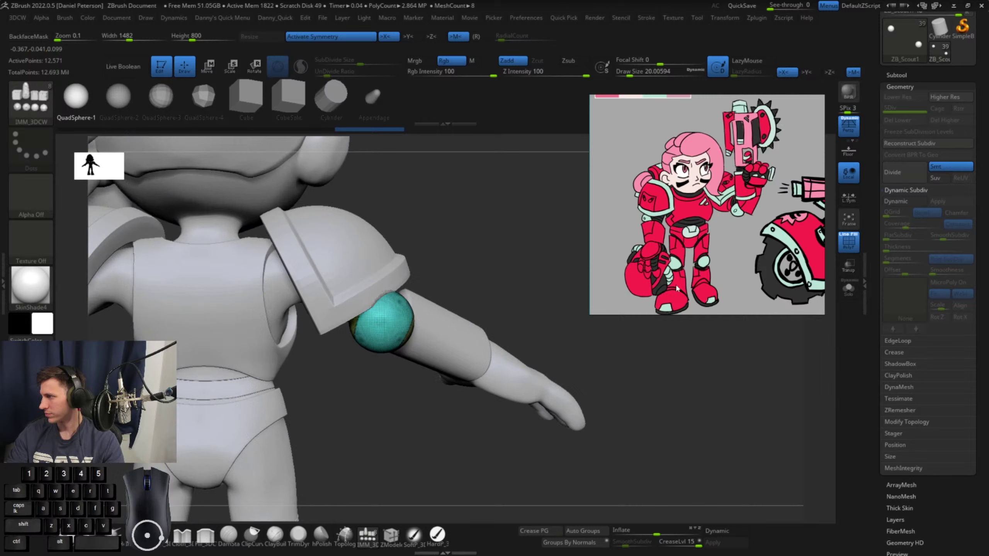
Solo the sliced elbow sphere and isolate its large central polygroup, hiding the cut-off side parts
click(847, 289)
mouse_move(362, 245)
mouse_down()
mouse_move(424, 274)
mouse_move(412, 310)
mouse_move(389, 256)
mouse_up()
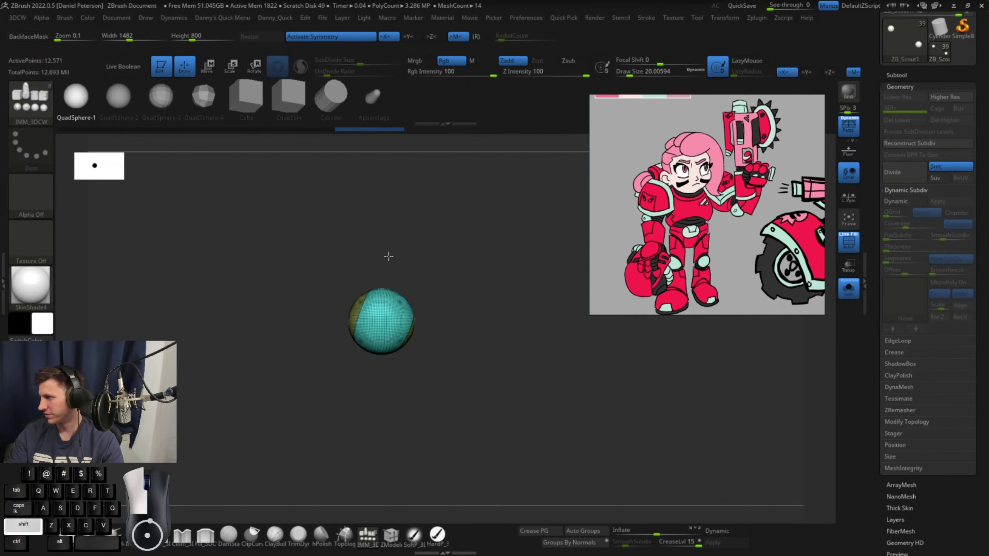
mouse_move(485, 257)
alt+mouse_down()
mouse_move(491, 312)
mouse_move(534, 179)
mouse_move(585, 311)
mouse_move(388, 331)
mouse_move(390, 385)
mouse_move(448, 294)
mouse_move(444, 278)
mouse_move(450, 292)
mouse_move(446, 269)
mouse_move(443, 278)
alt+mouse_up()
ctrl+shift+click(333, 329)
ctrl+shift+click(334, 330)
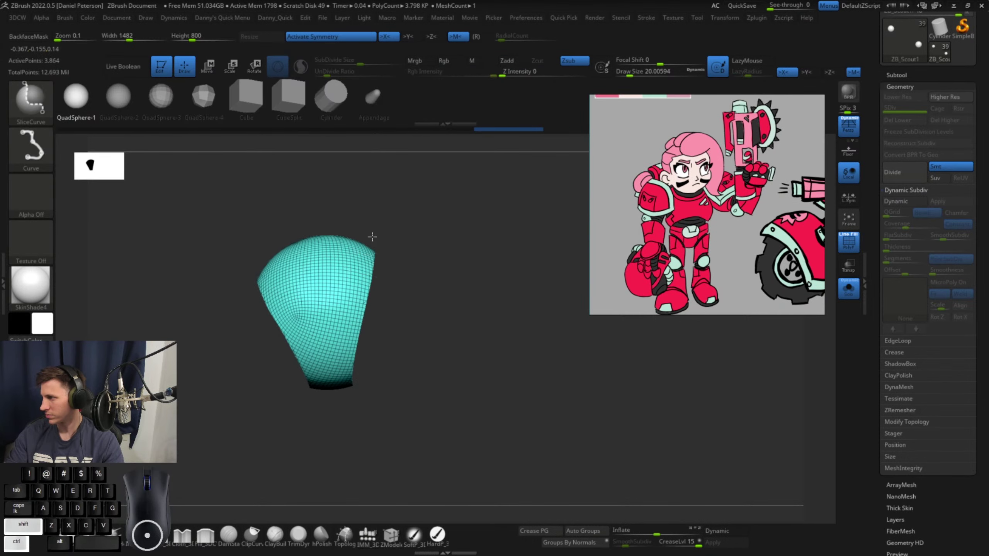
Trim both long sides of the elbow piece with two SliceCurve cuts and hide the separated strips
mouse_move(372, 238)
ctrl+shift+mouse_down()
mouse_move(326, 438)
mouse_move(367, 379)
mouse_move(326, 407)
mouse_move(305, 465)
ctrl+shift+mouse_up()
ctrl+shift+drag(329, 374, 341, 397)
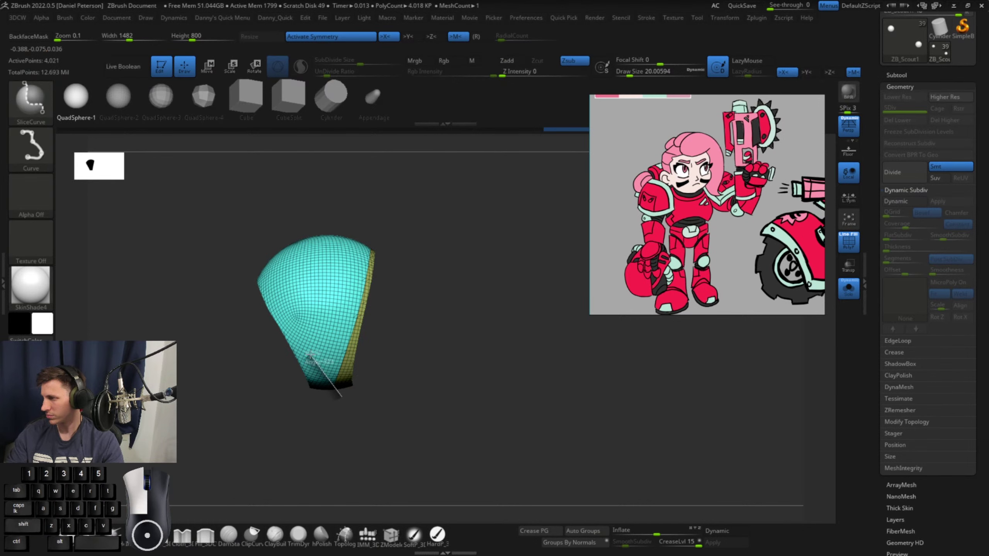
mouse_move(311, 356)
ctrl+shift+mouse_down()
mouse_move(261, 259)
mouse_move(249, 268)
mouse_move(278, 308)
mouse_move(244, 240)
ctrl+shift+mouse_up()
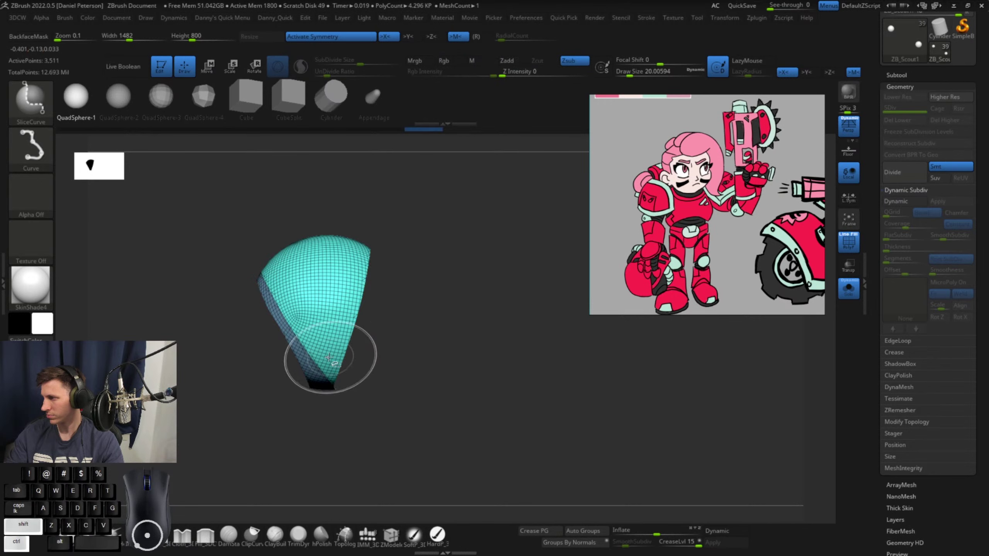
ctrl+shift+click(309, 353)
mouse_move(433, 389)
mouse_down()
mouse_move(440, 352)
mouse_move(432, 353)
mouse_up()
ctrl+shift+click(336, 416)
Delete the hidden geometry from the elbow piece, keeping only the trimmed shell
mouse_move(414, 320)
mouse_down()
mouse_move(419, 246)
mouse_move(417, 349)
mouse_move(425, 316)
mouse_move(409, 313)
mouse_up()
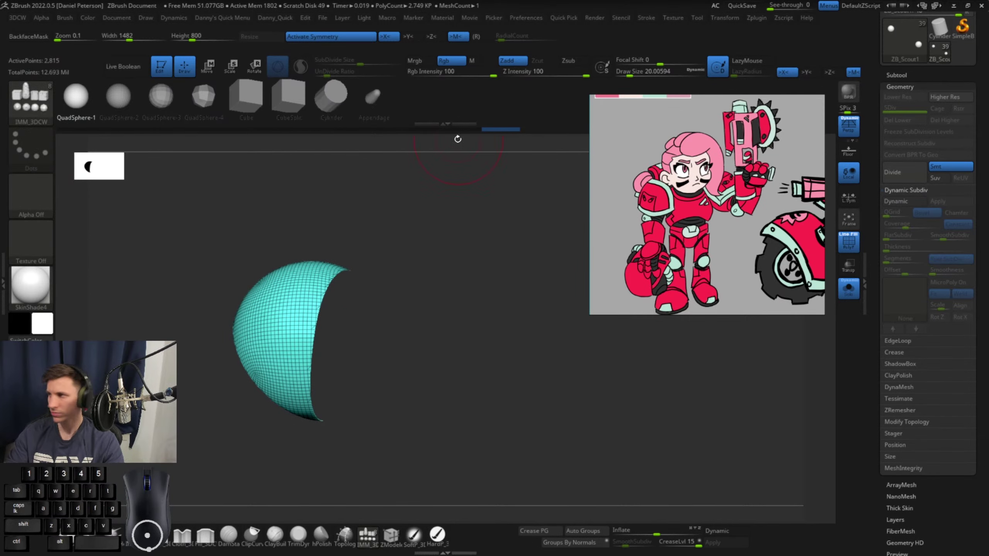
drag(456, 270, 456, 253)
key(1)
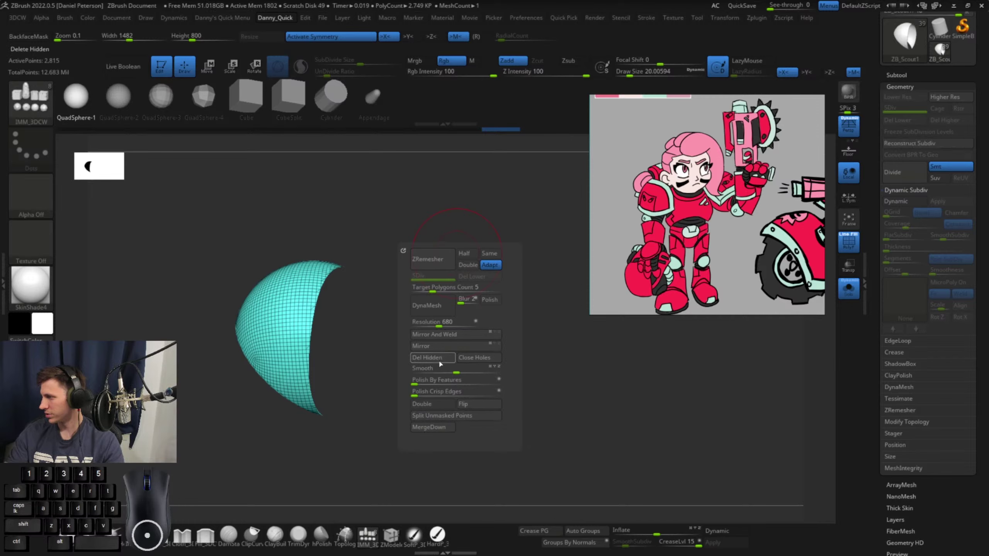
drag(347, 191, 449, 312)
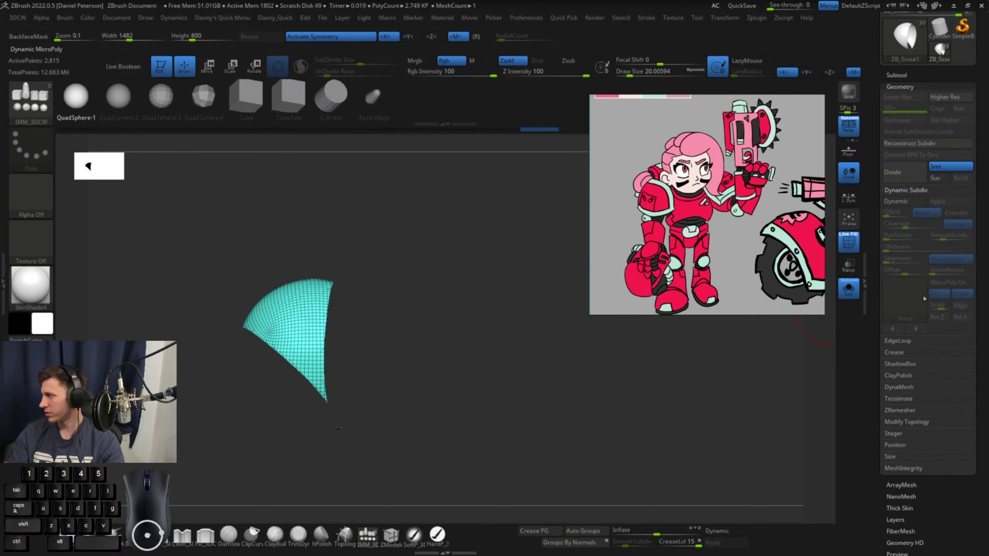
Show all subtools with double-sided display on for the elbow shell and check its fit around the arm
key(shift+s)
drag(392, 482, 491, 418)
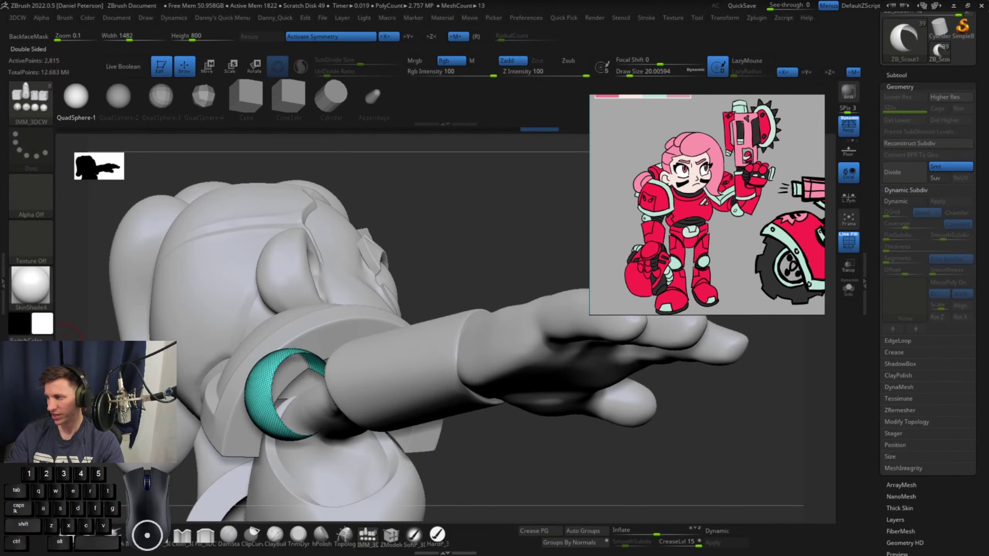
drag(467, 216, 318, 274)
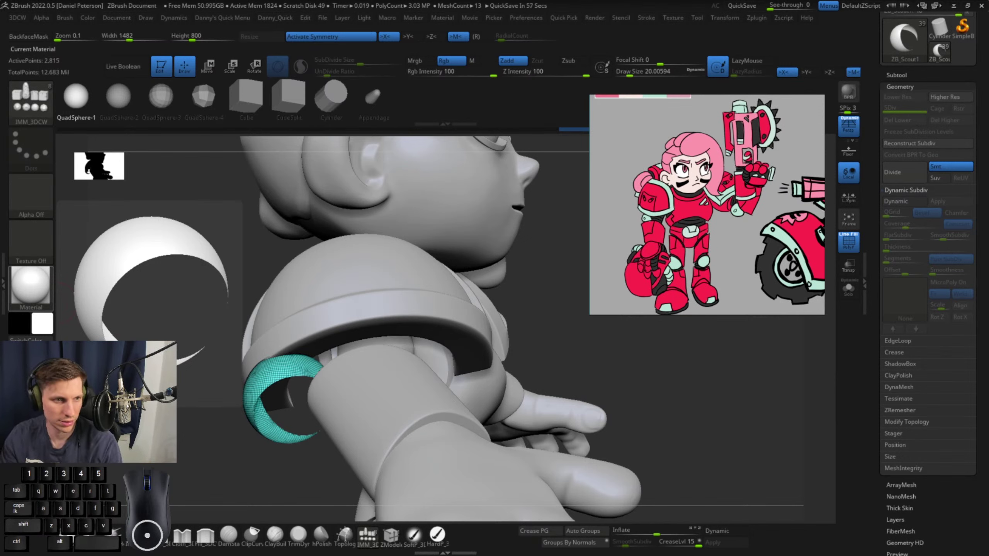
click(31, 288)
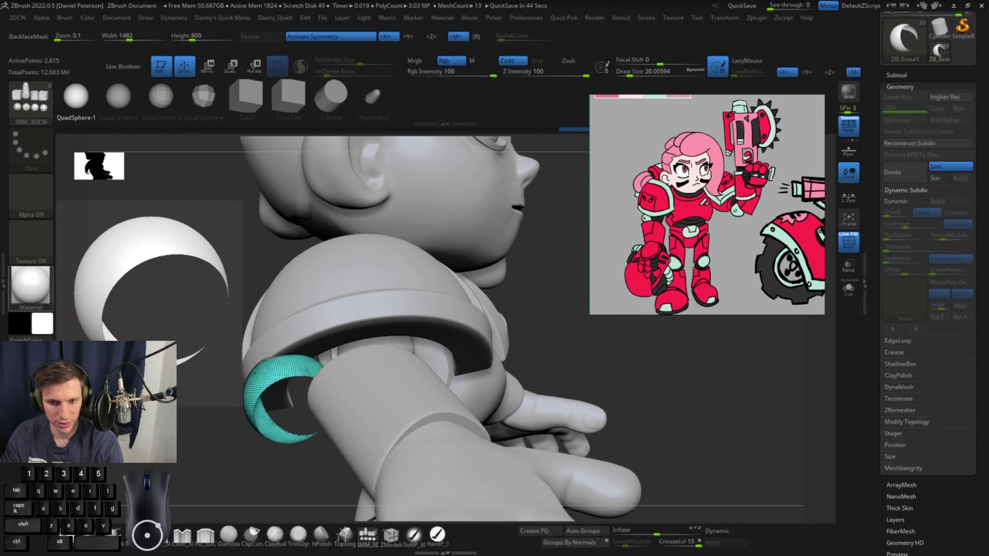
right_drag(530, 351, 83, 240)
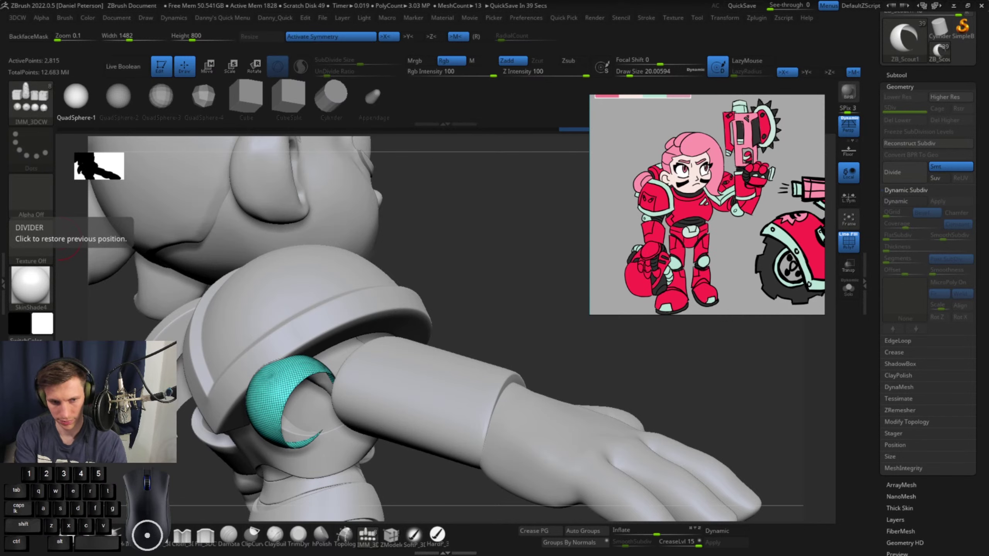
key(e)
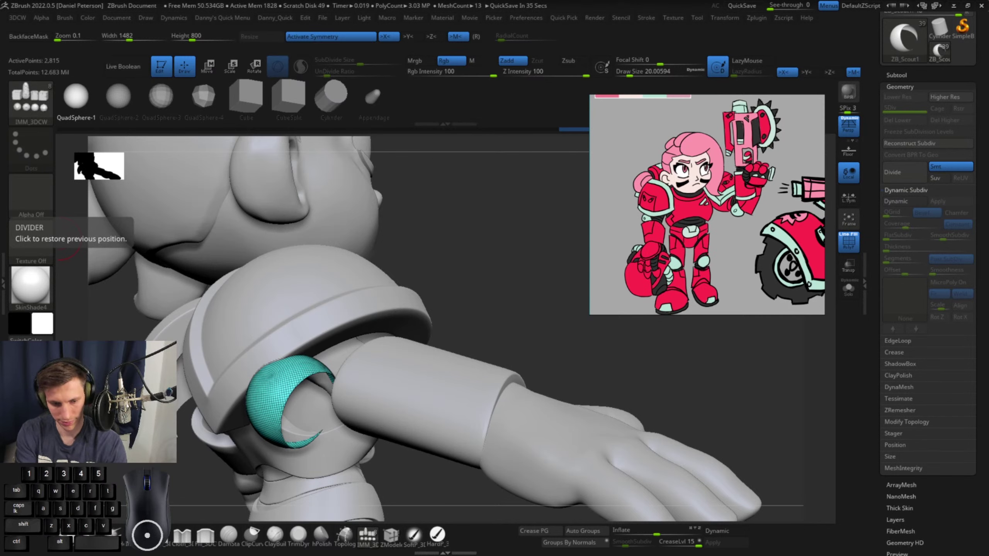
key(d)
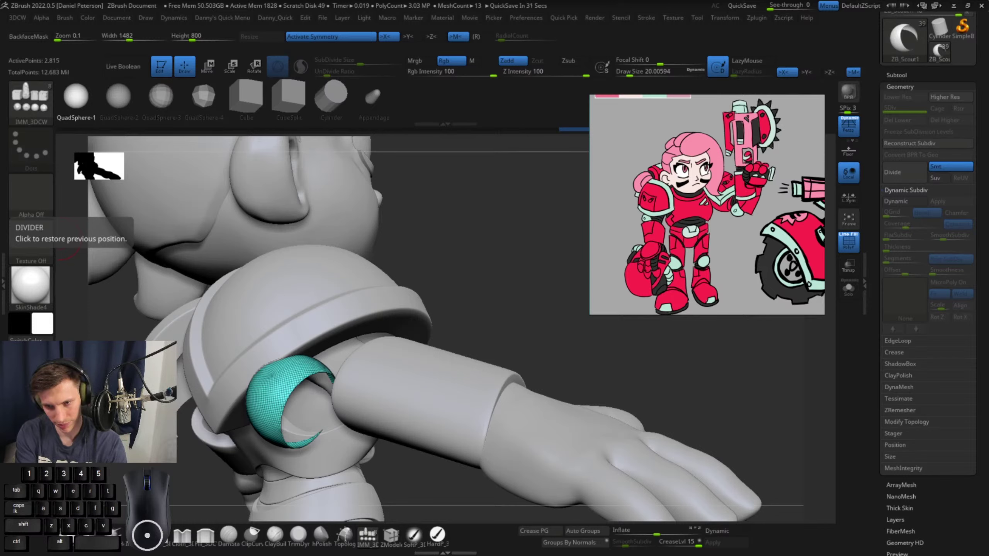
key(space)
key(a)
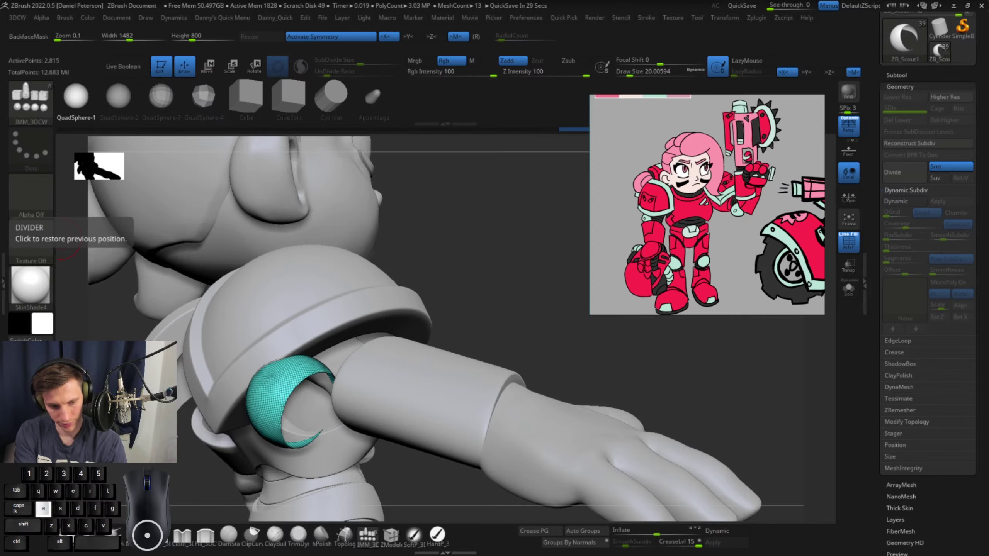
key(e)
key(a)
key(c)
key(e)
key(s)
key(t)
key(space)
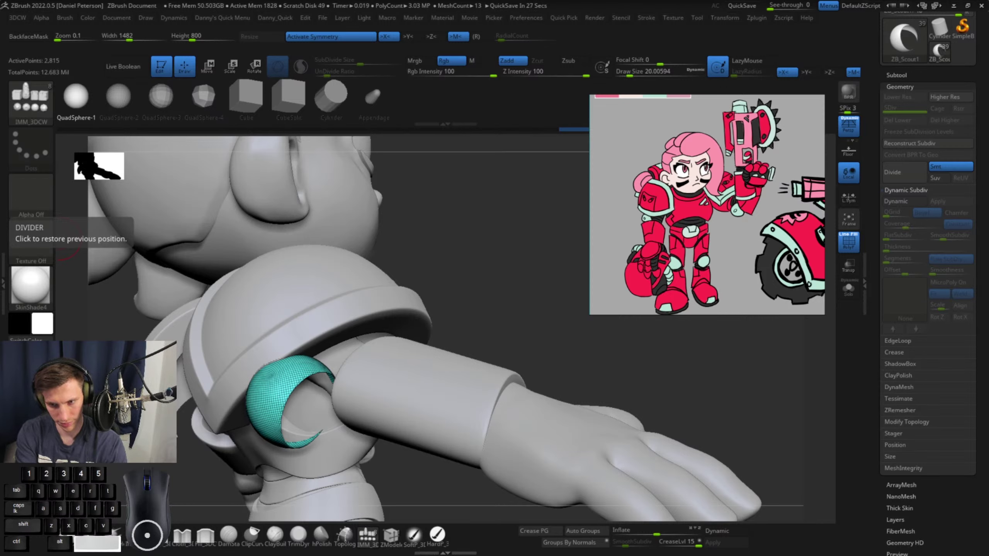
key(s)
key(t)
key(r)
key(e)
key(a)
key(space)
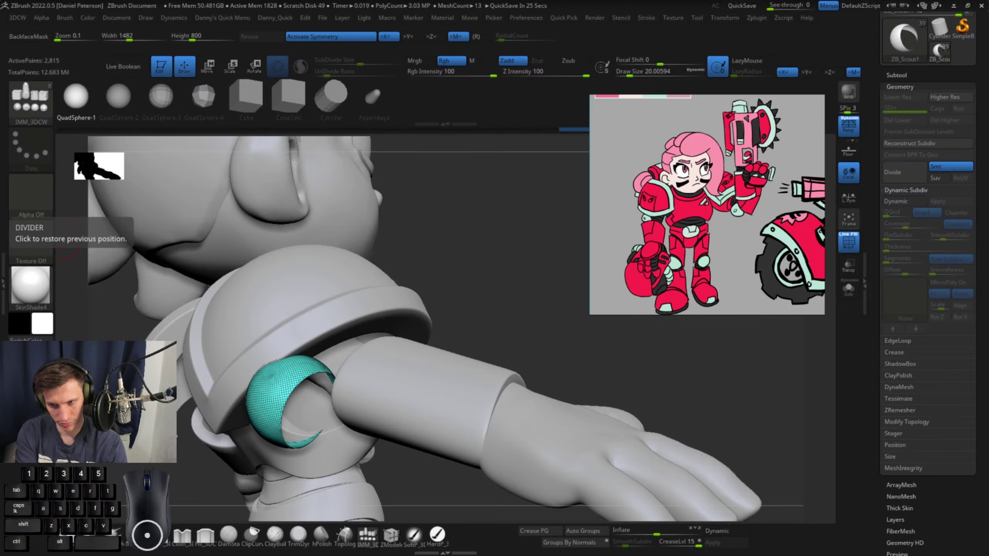
key(space)
key(shift)
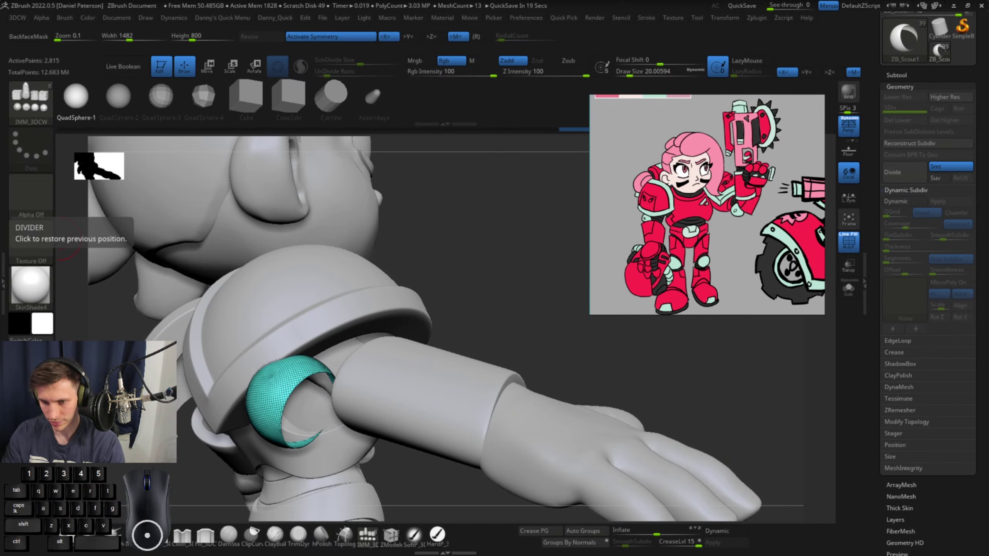
right_click(3, 257)
click(3, 257)
click(3, 257)
right_click(3, 257)
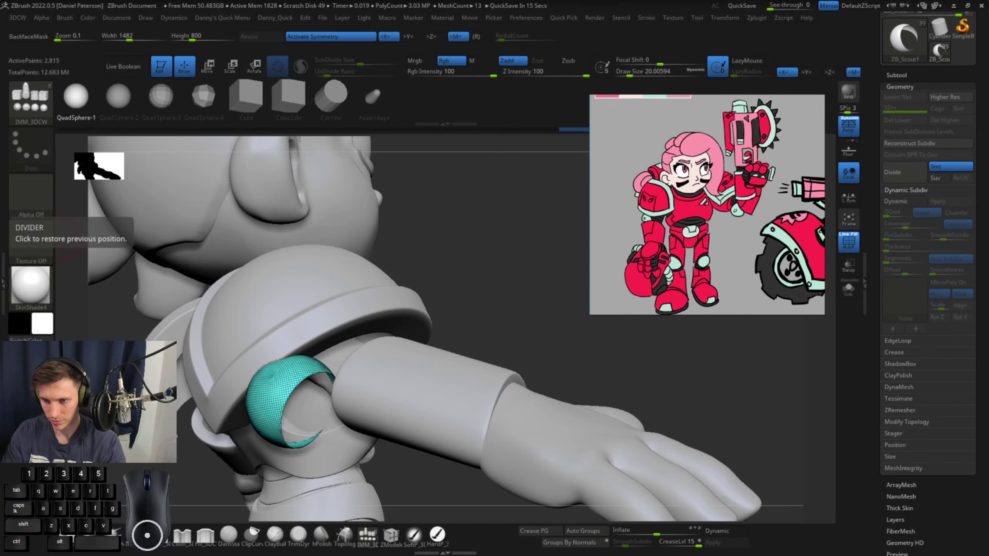
click(3, 257)
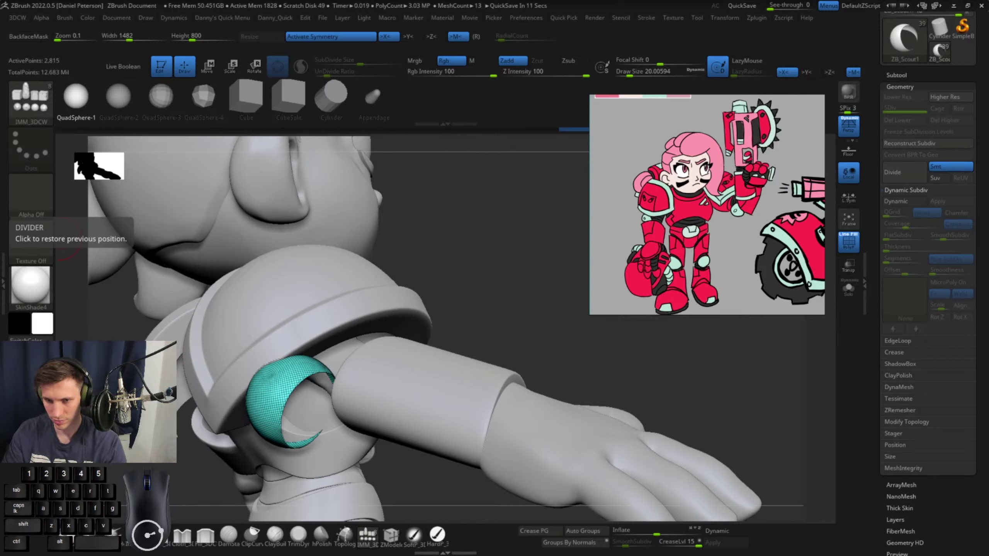
click(3, 257)
click(3, 257)
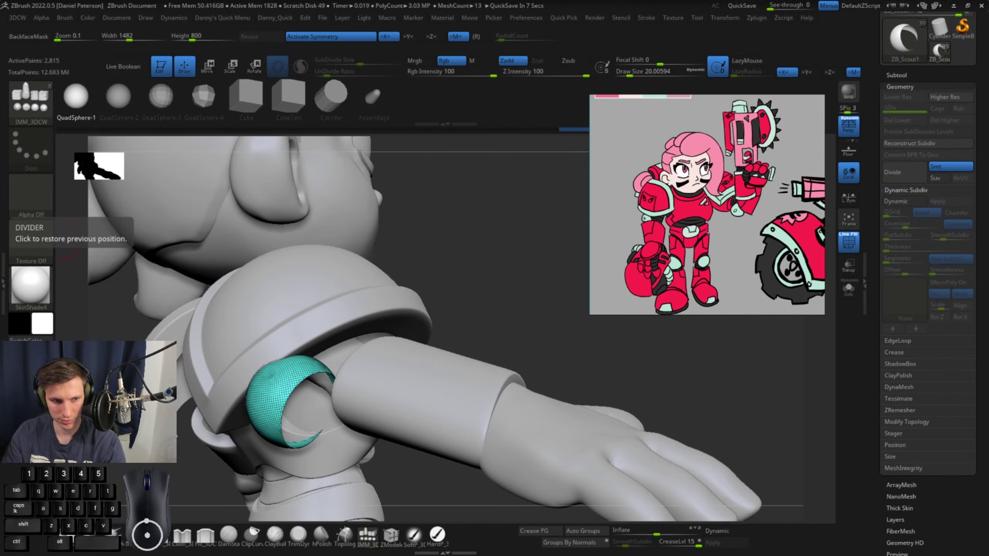
click(4, 257)
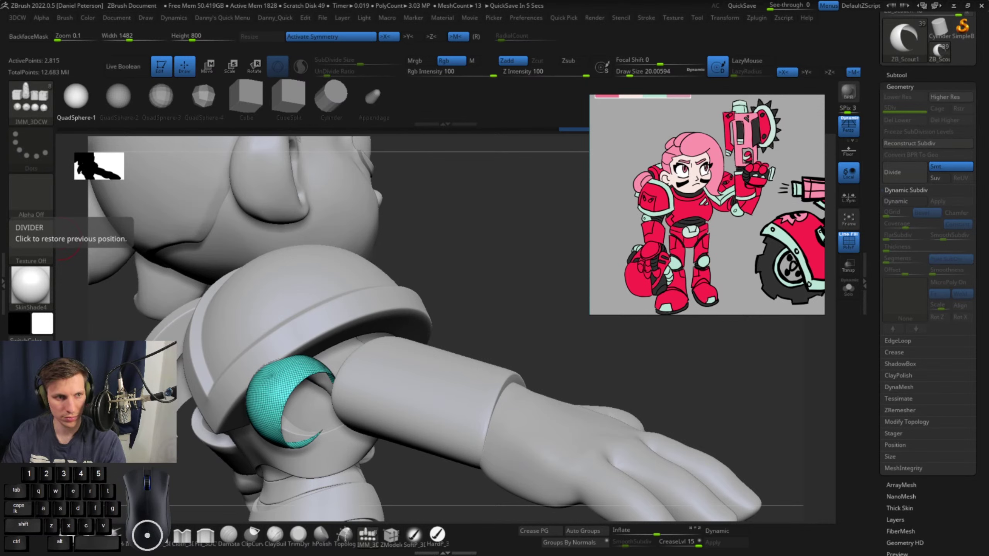
click(3, 258)
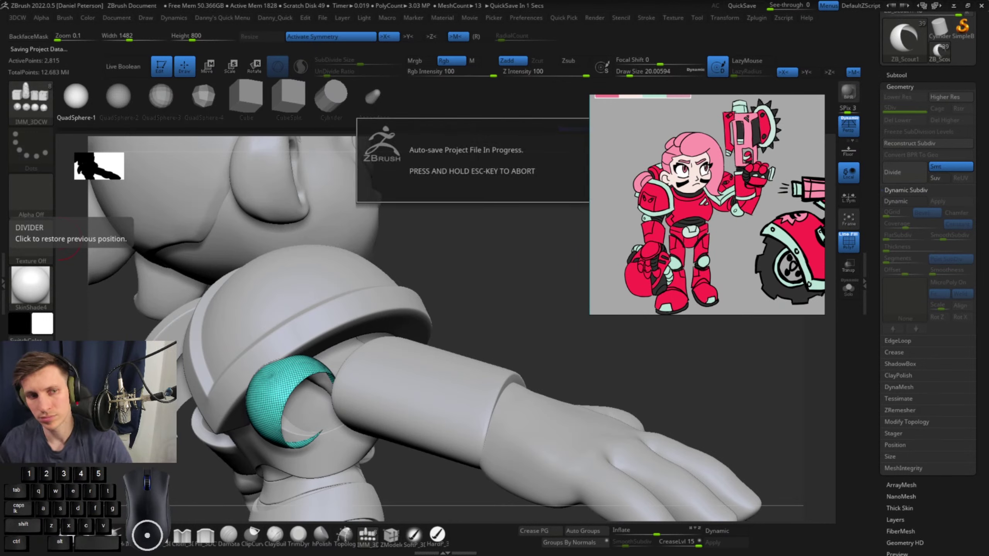
Solo the elbow shell again, slice a strip off its open edge with SliceCurve and hide that strip
drag(405, 235, 464, 276)
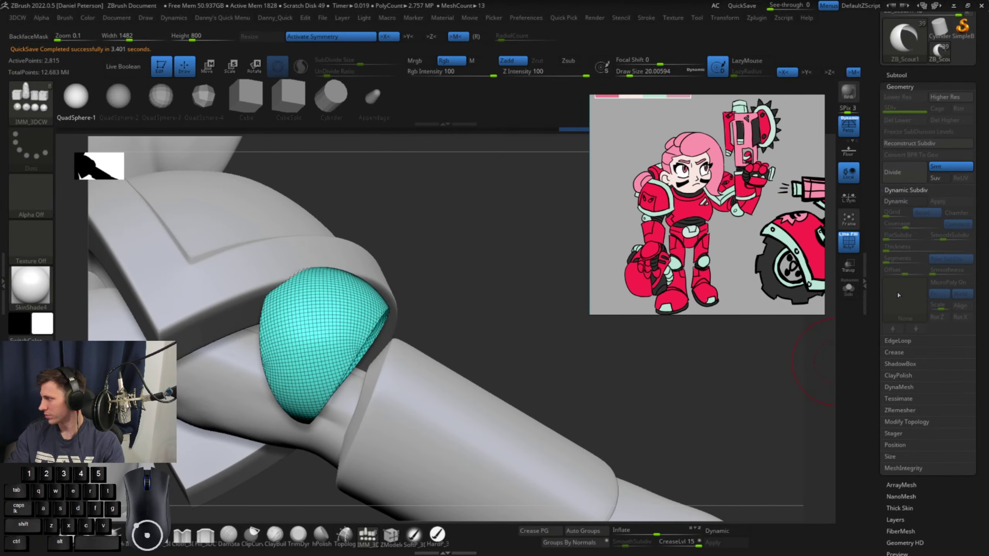
click(848, 288)
mouse_move(406, 406)
mouse_down()
mouse_move(419, 400)
mouse_move(381, 352)
mouse_move(426, 346)
mouse_move(465, 389)
mouse_move(455, 342)
mouse_up()
mouse_move(299, 251)
ctrl+shift+mouse_down()
mouse_move(306, 317)
mouse_move(323, 294)
mouse_move(312, 302)
mouse_move(309, 393)
mouse_move(392, 294)
mouse_move(373, 371)
mouse_move(386, 395)
mouse_move(380, 388)
ctrl+shift+mouse_up()
key(alt)
ctrl+shift+click(310, 393)
ctrl+shift+click(326, 394)
key(ctrl+shift)
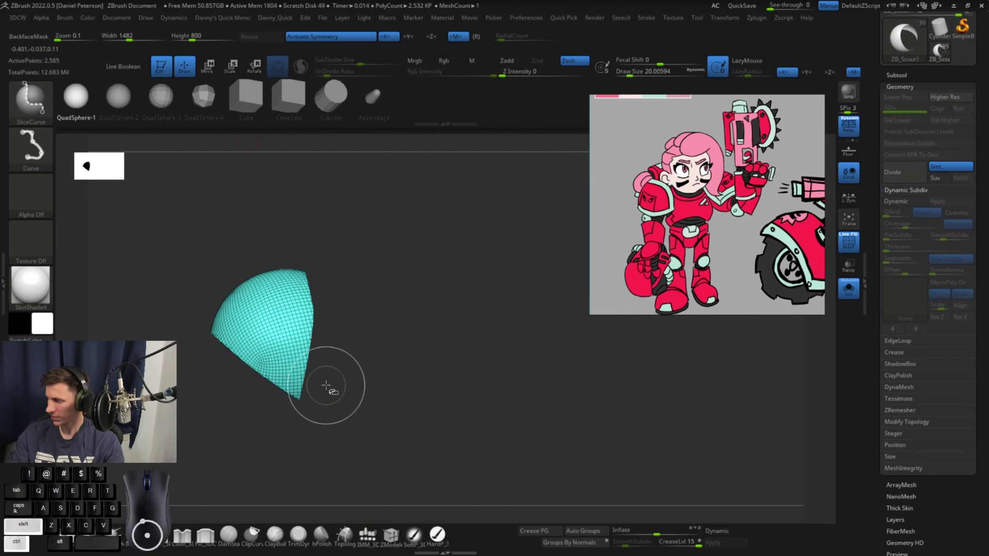
Cut across the lower edge of the elbow shell with SliceCurve and hide the separated tip
mouse_move(326, 386)
ctrl+shift+mouse_down()
mouse_move(251, 362)
mouse_move(205, 328)
ctrl+shift+mouse_up()
key(alt)
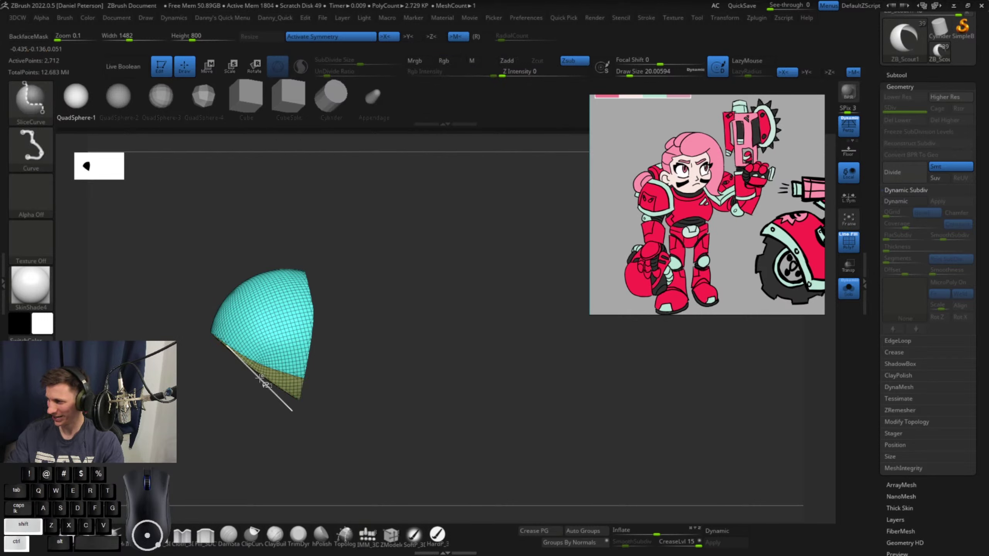
ctrl+shift+click(273, 380)
Delete the hidden cut-off parts of the elbow shell with Del Hidden
drag(401, 211, 391, 292)
key(2)
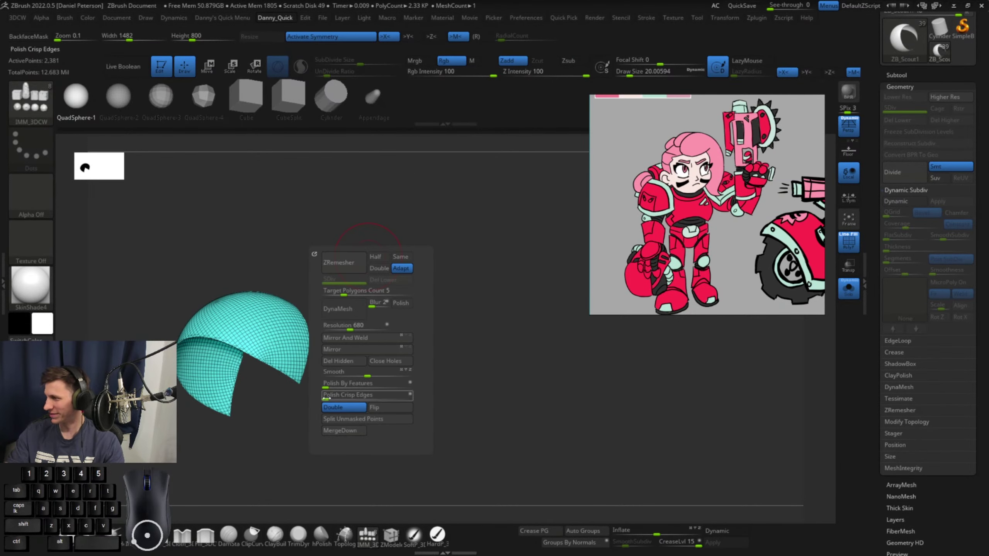
click(350, 419)
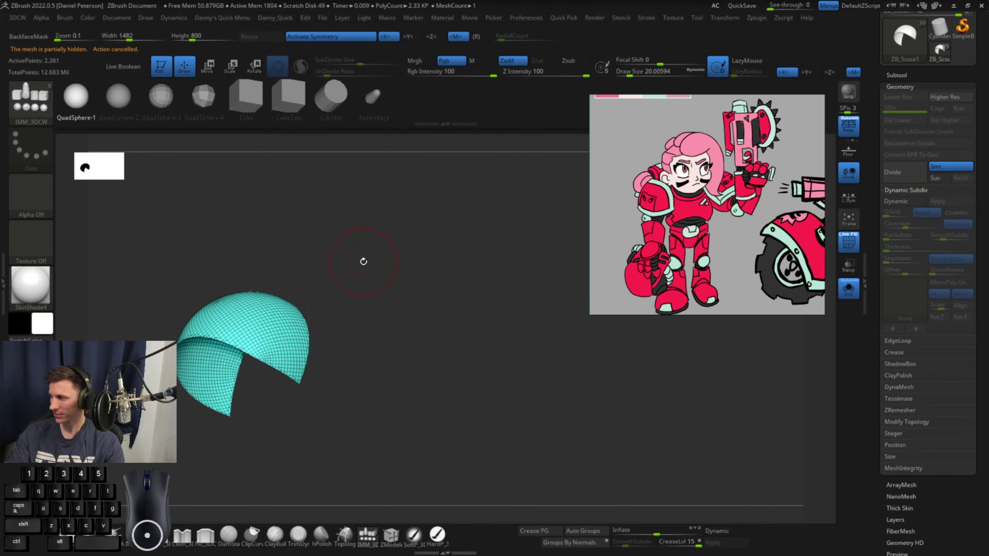
key(2)
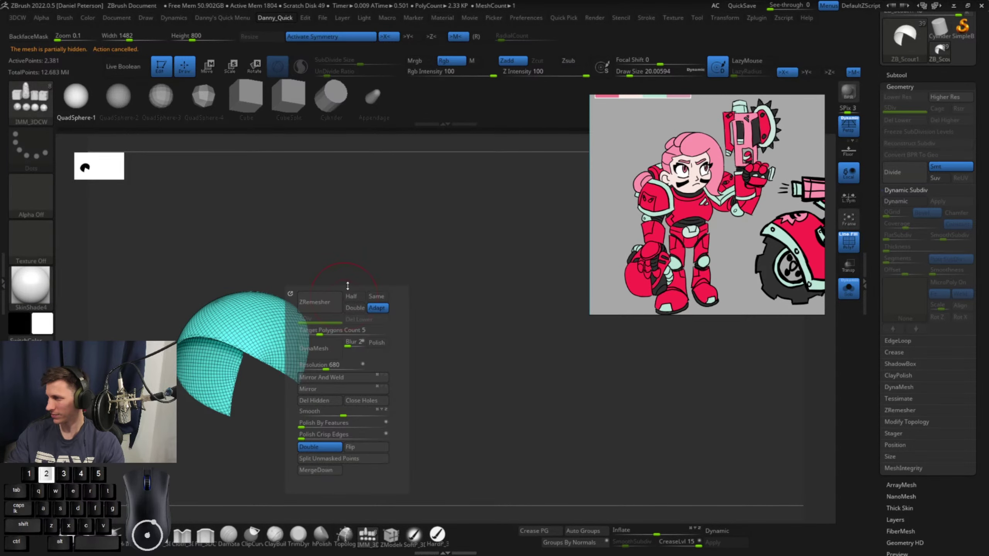
click(315, 401)
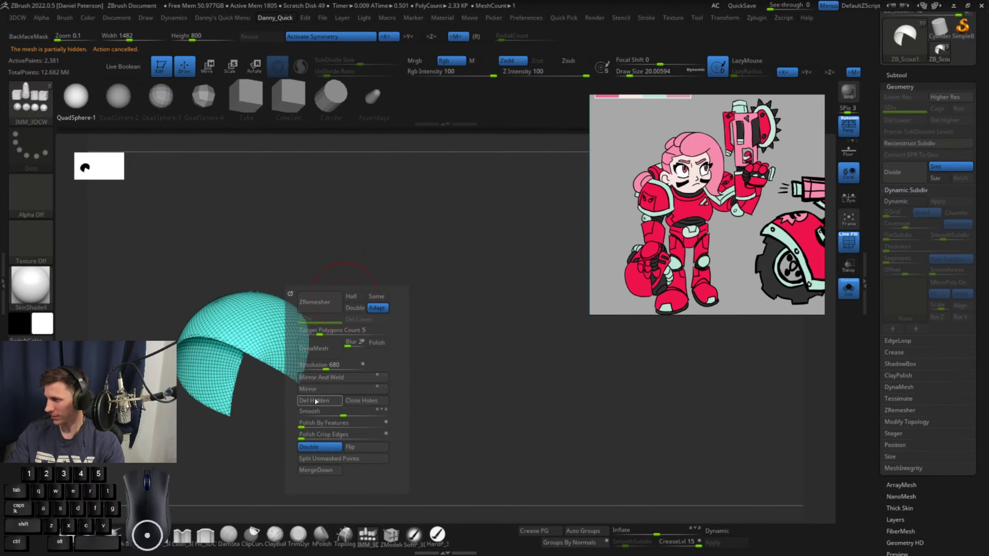
Nudge the outer edge of the low-poly elbow shell with the SnakeHook brush
drag(293, 214, 411, 307)
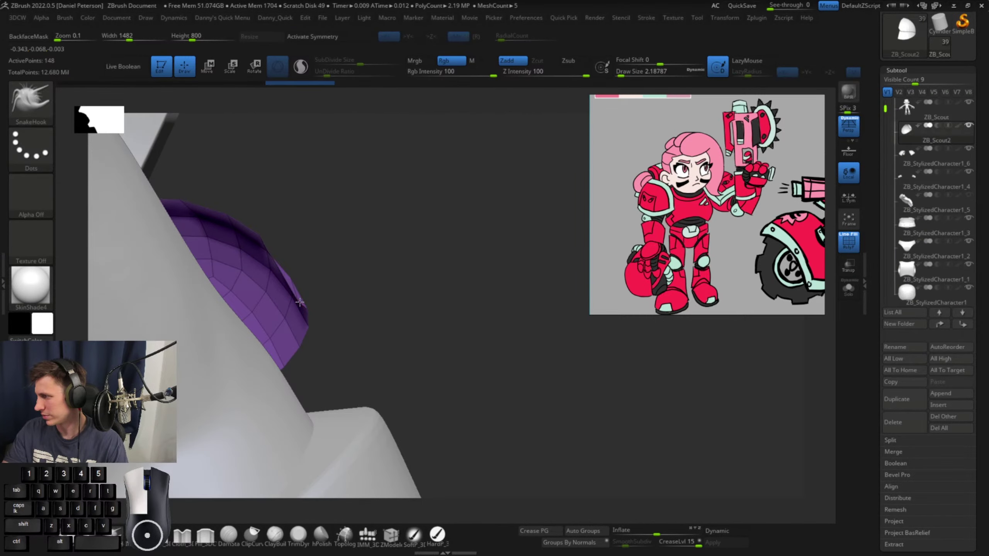
drag(310, 293, 308, 295)
mouse_move(386, 283)
alt+mouse_down()
mouse_move(372, 207)
mouse_move(218, 230)
alt+mouse_up()
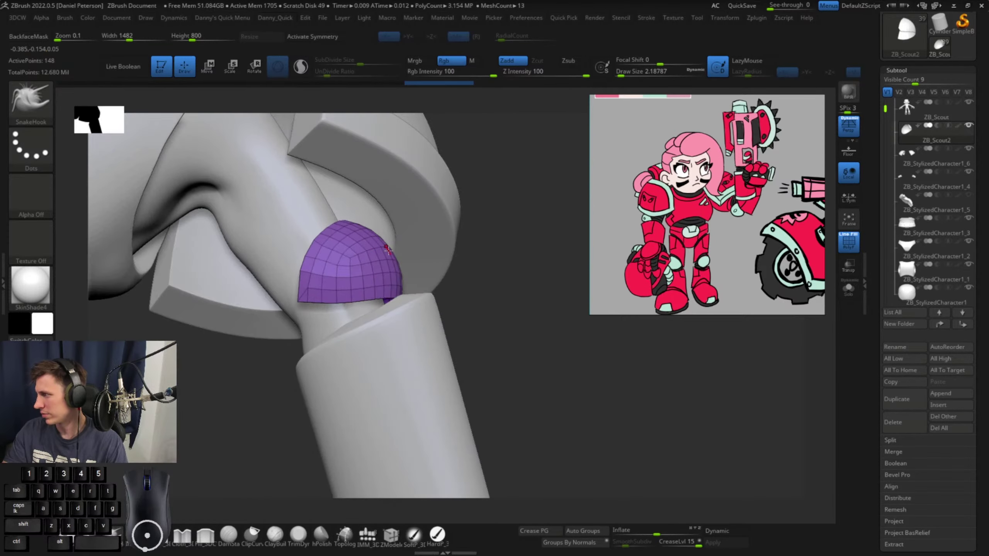
ZRemesh the low-poly elbow shell with the Same option to even out its topology
key(2)
click(422, 250)
click(358, 256)
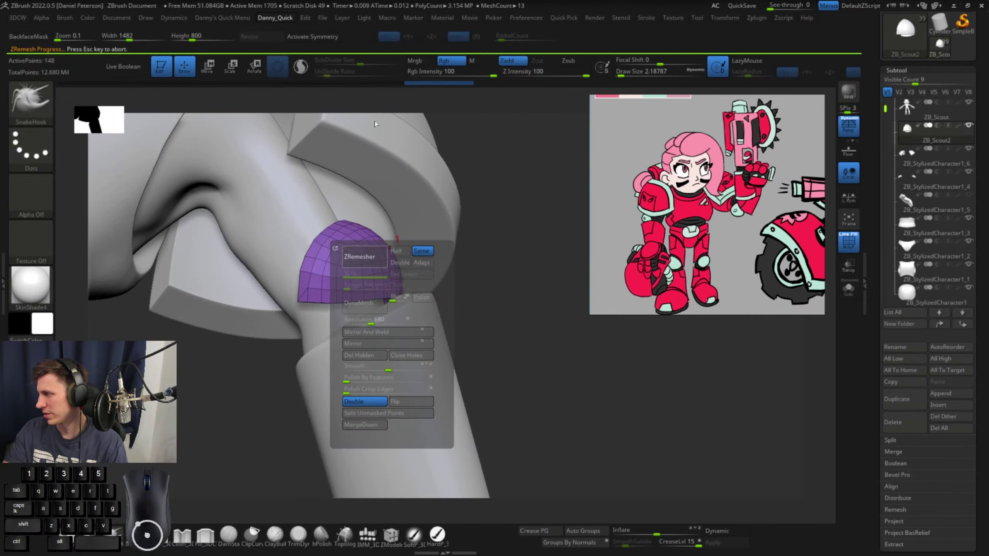
drag(539, 251, 485, 221)
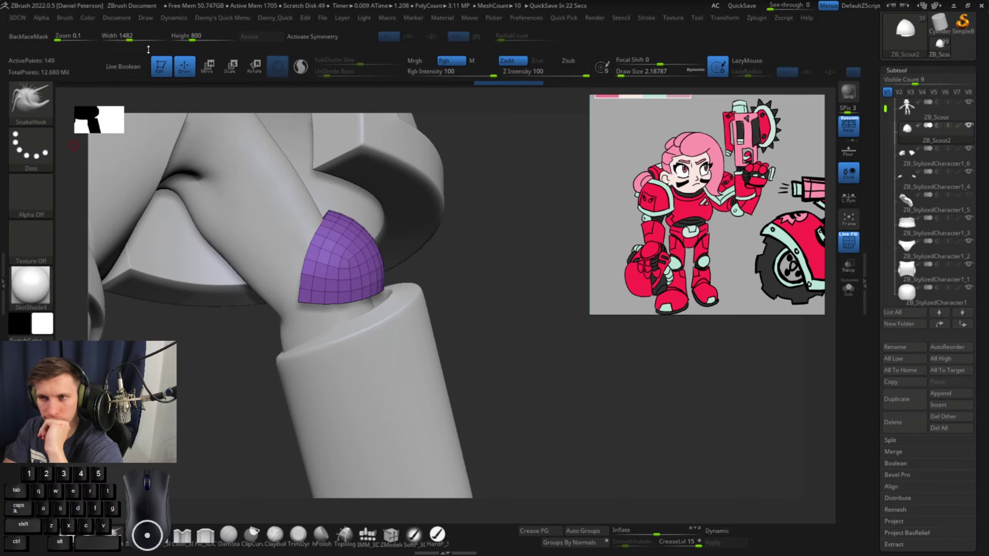
Adjust the low-poly elbow shell's placement over the elbow with the transform gizmo, and return to the SnakeHook brush
drag(525, 283, 428, 295)
key(w)
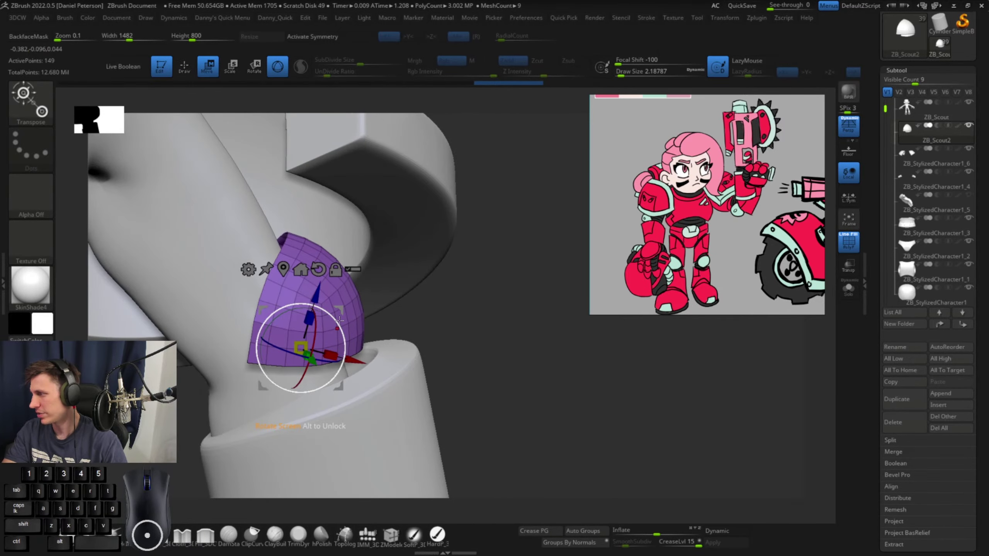
key(q)
key(b)
key(s)
key(h)
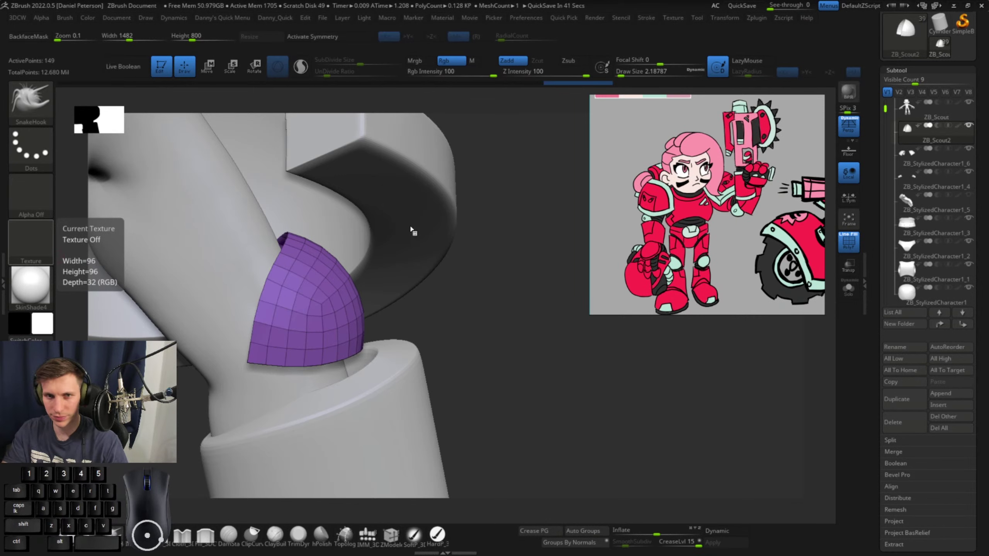
ZRemesh the elbow shell with the Half option to reduce its polygon density
drag(503, 378, 510, 317)
drag(509, 253, 502, 312)
key(2)
click(506, 266)
click(471, 272)
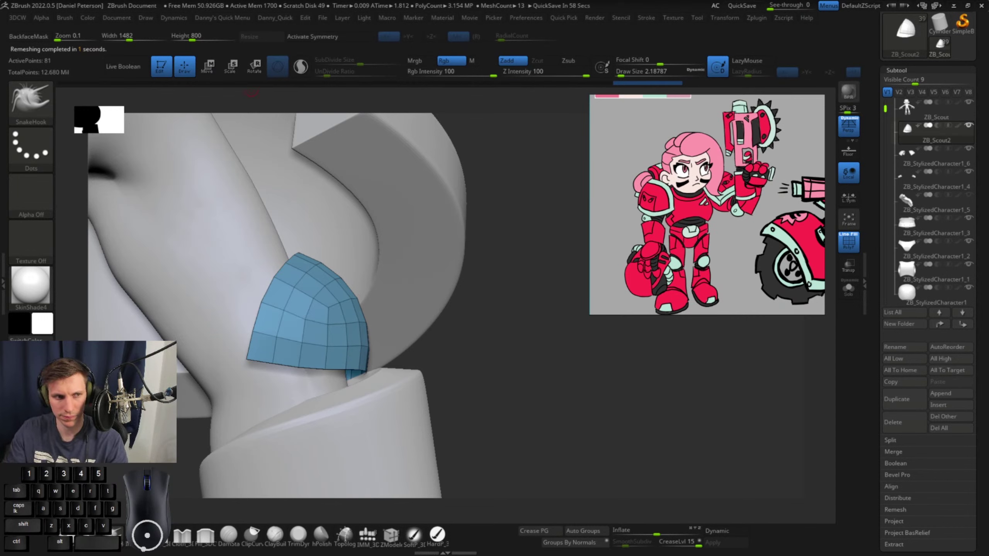
Examine how the remeshed elbow shell sits between the shoulder armour and the forearm guard from several angles
alt+drag(489, 320, 369, 344)
drag(471, 403, 594, 318)
drag(536, 245, 518, 393)
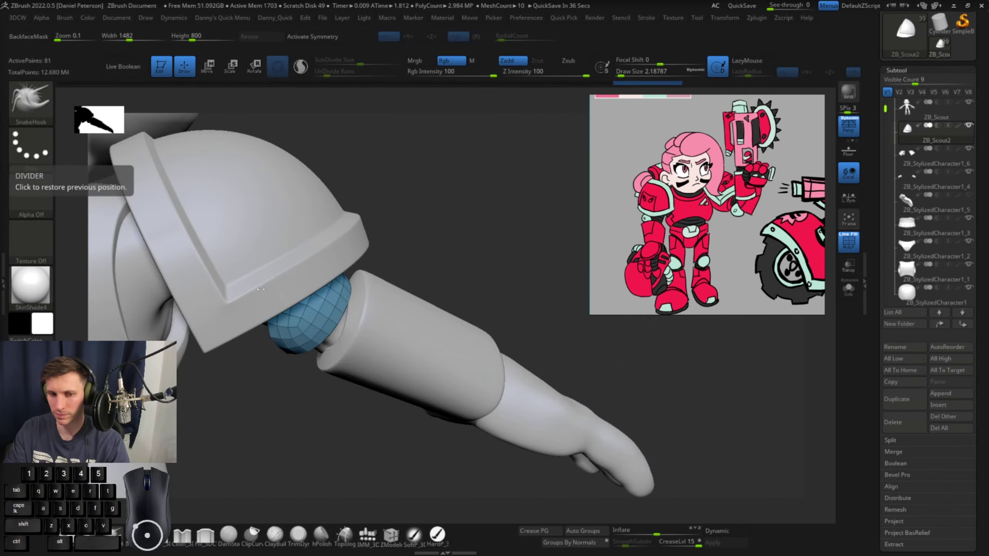
mouse_move(486, 173)
mouse_down()
mouse_move(473, 167)
mouse_move(505, 181)
mouse_move(507, 156)
mouse_move(431, 223)
mouse_move(461, 232)
mouse_move(516, 205)
mouse_up()
key(space)
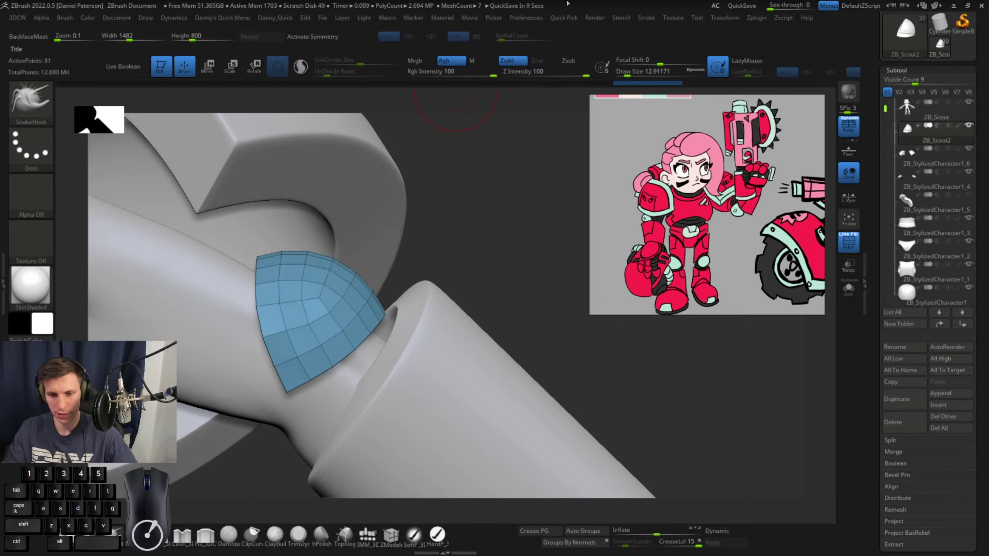
drag(524, 221, 515, 202)
drag(453, 171, 358, 182)
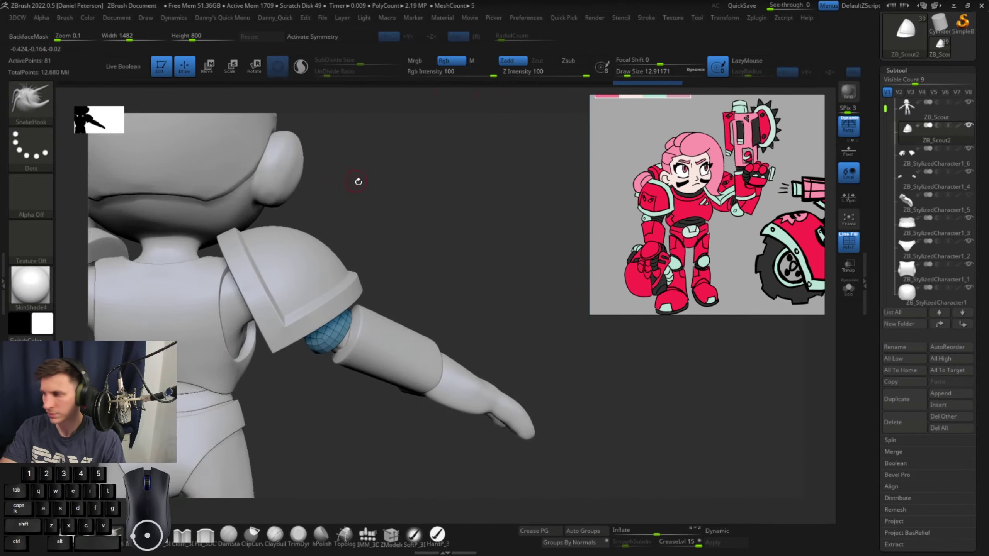
alt+drag(424, 201, 487, 163)
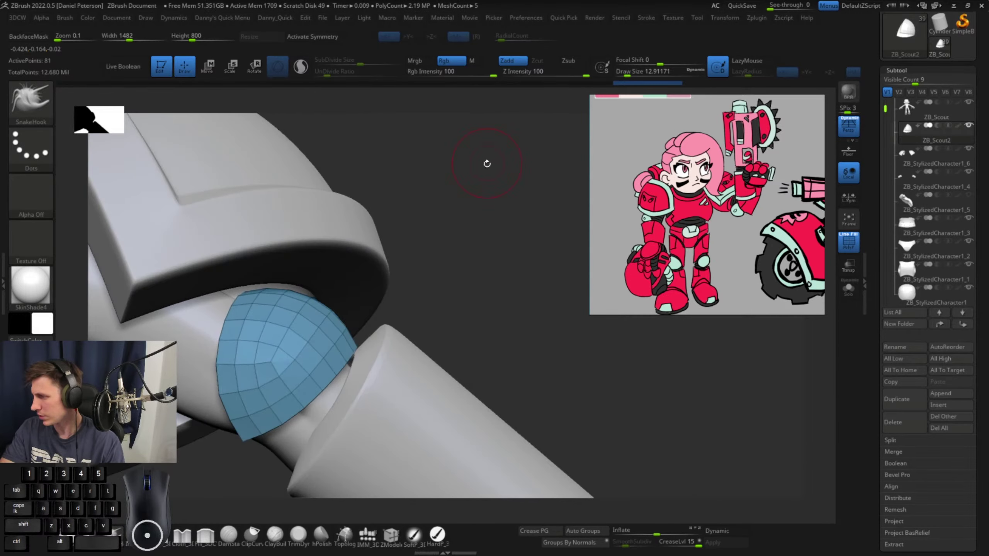
Try to ZRemesh the elbow shell once more with the Half option
key(1)
click(470, 172)
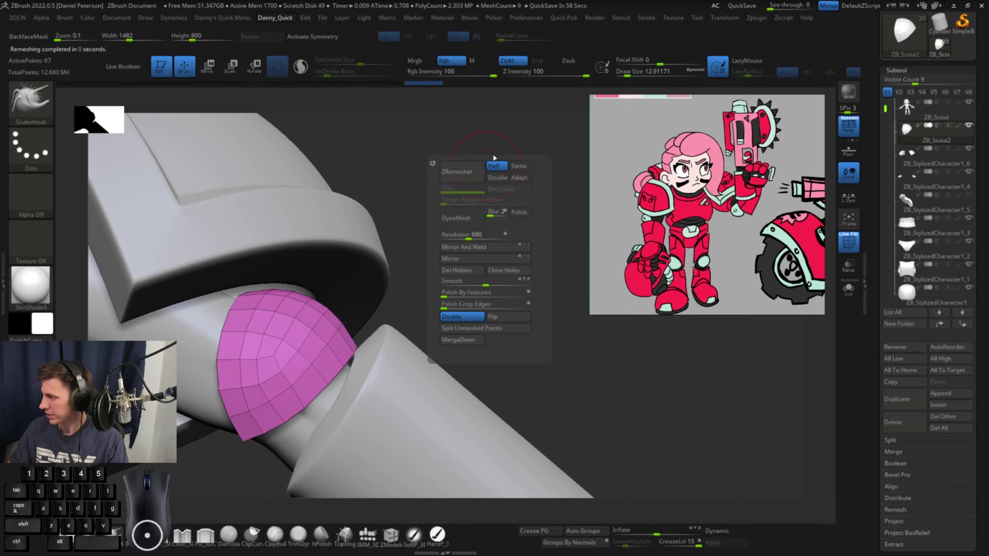
key(ctrl+z)
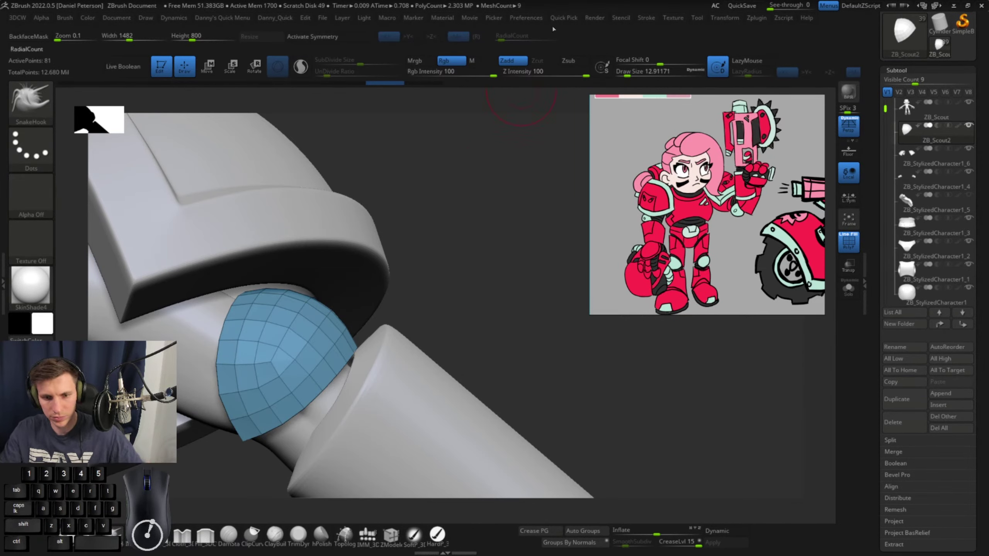
Rotate and shift the elbow shell with the transform gizmo so it wraps evenly around the back of the elbow
drag(459, 296, 454, 165)
drag(187, 280, 258, 278)
alt+drag(448, 275, 469, 234)
alt+drag(469, 233, 473, 168)
alt+drag(451, 312, 452, 278)
drag(452, 278, 485, 269)
key(w)
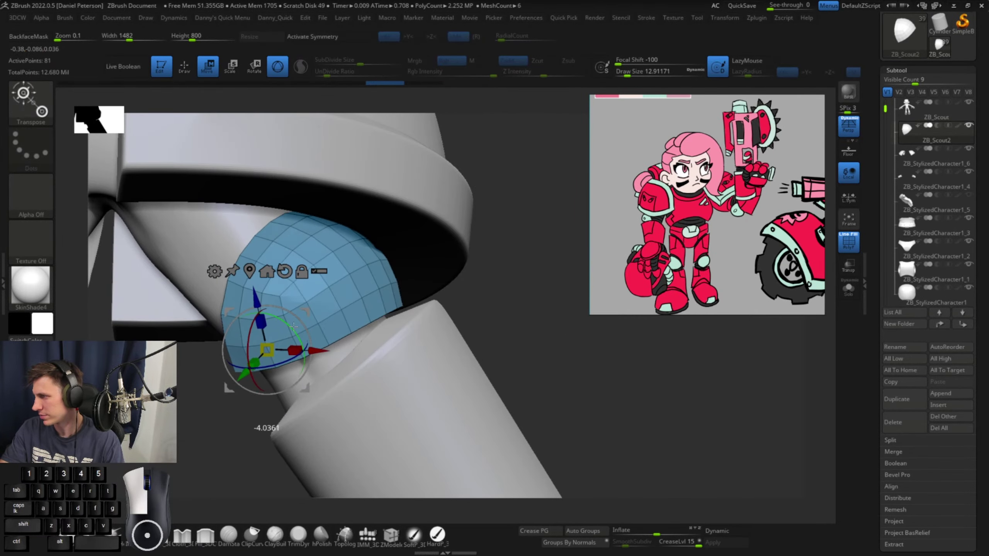
mouse_move(389, 288)
mouse_down()
mouse_move(486, 292)
mouse_move(497, 282)
mouse_up()
key(q)
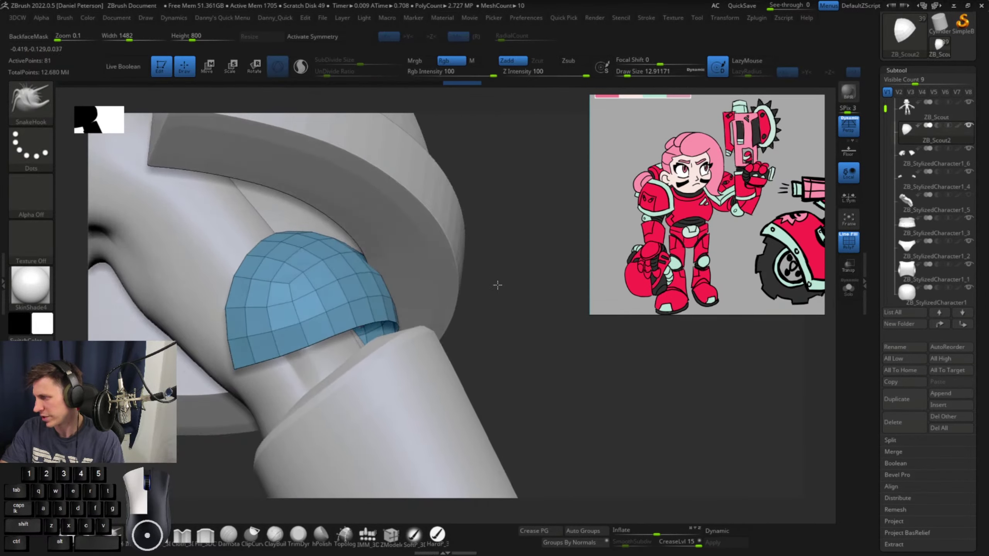
key(w)
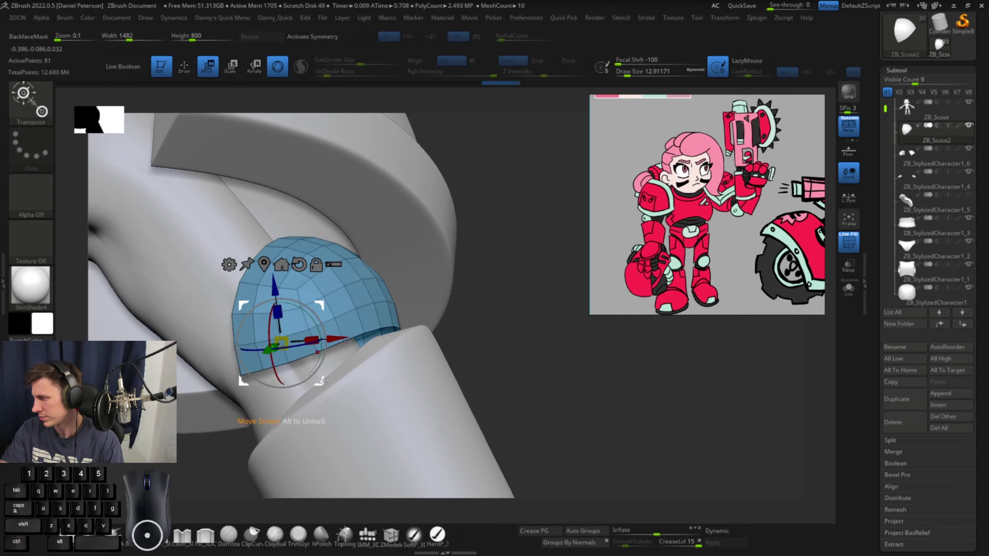
key(q)
Give the elbow shell thickness with ZModeler, applying the QMesh polygon action to the Polygroup All target
mouse_move(315, 376)
mouse_down()
mouse_move(446, 309)
mouse_move(503, 344)
mouse_move(441, 304)
mouse_move(511, 310)
mouse_move(481, 276)
mouse_move(452, 331)
mouse_up()
key(space)
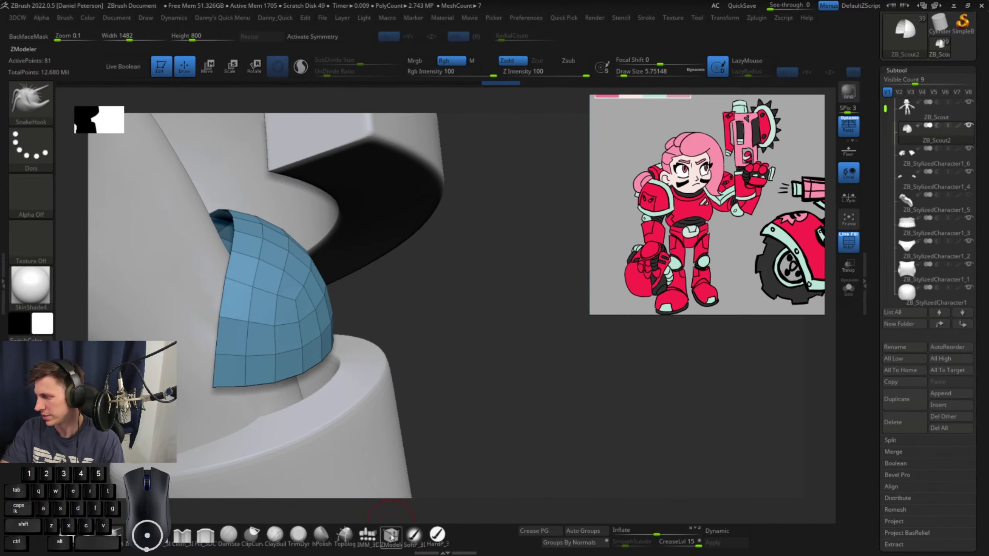
click(390, 535)
drag(452, 276, 283, 297)
key(space)
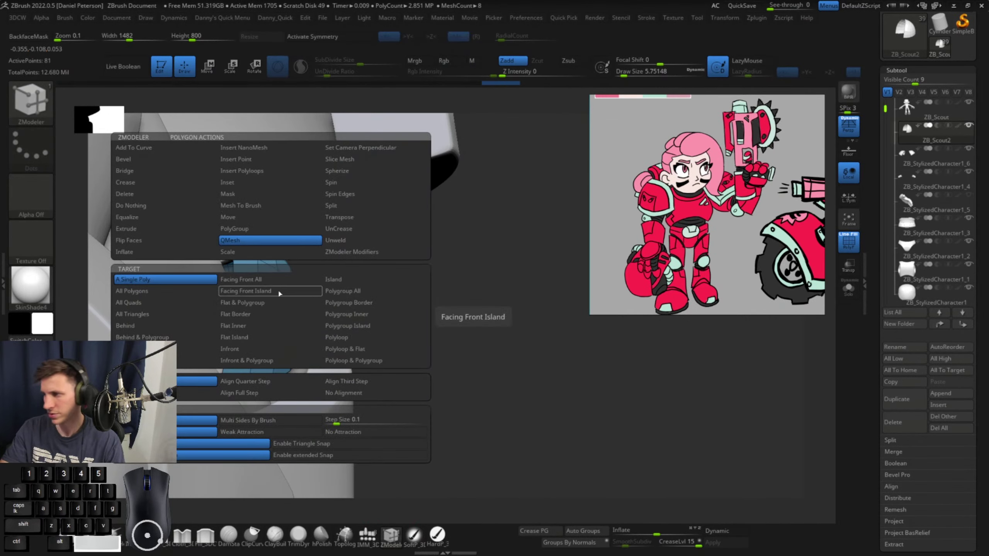
click(340, 291)
click(289, 311)
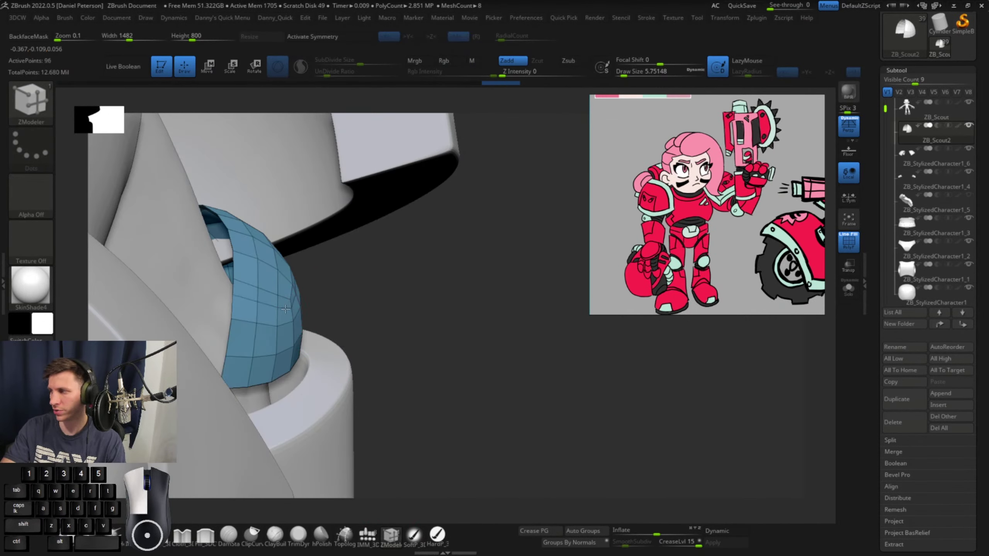
key(shift)
drag(283, 311, 256, 310)
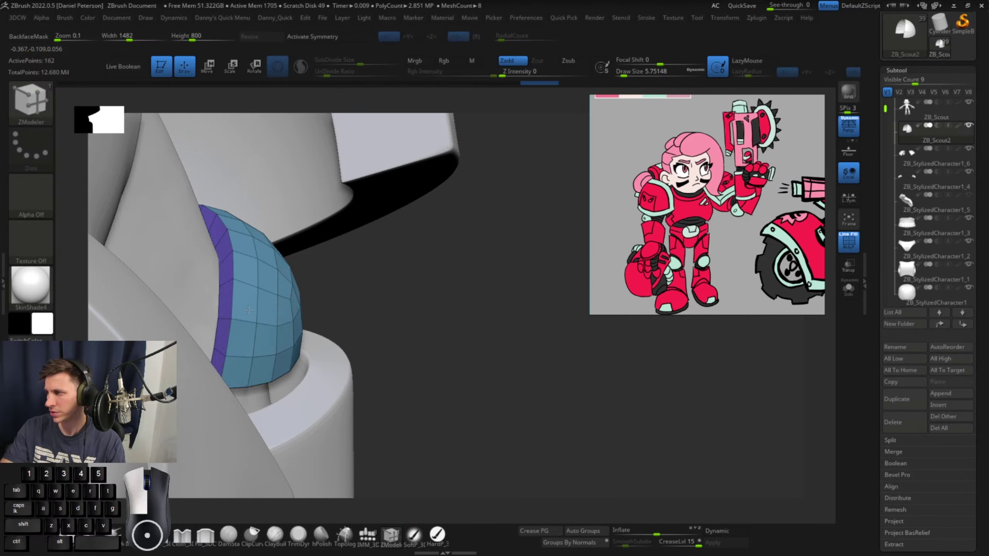
Set the ZModeler edge action to Crease on the rim of the thickened elbow shell
mouse_move(459, 280)
mouse_down()
mouse_move(384, 307)
mouse_move(399, 286)
mouse_move(346, 287)
mouse_move(430, 286)
mouse_move(398, 303)
mouse_up()
key(space)
drag(419, 238, 428, 236)
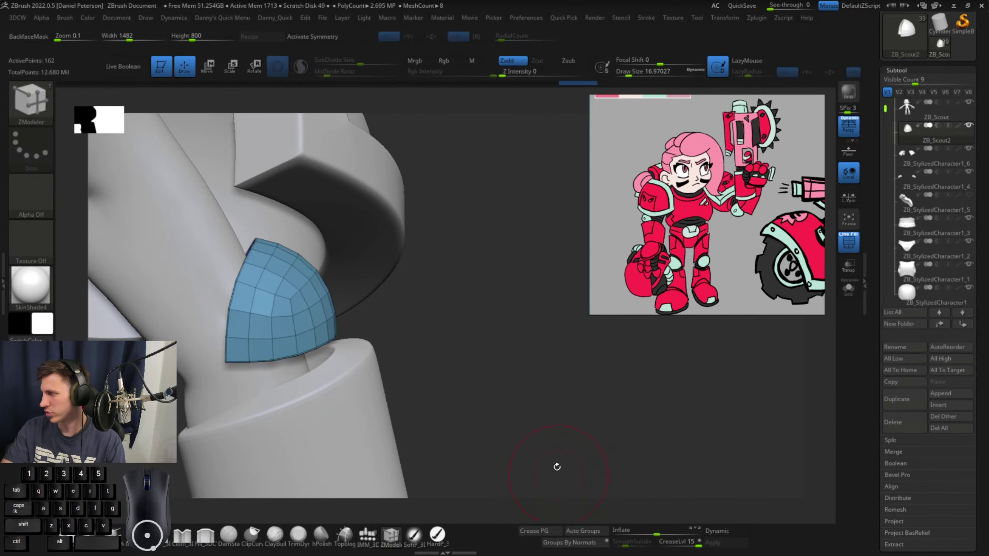
mouse_move(556, 466)
mouse_down()
mouse_move(540, 381)
mouse_move(552, 324)
mouse_move(481, 300)
mouse_up()
key(space)
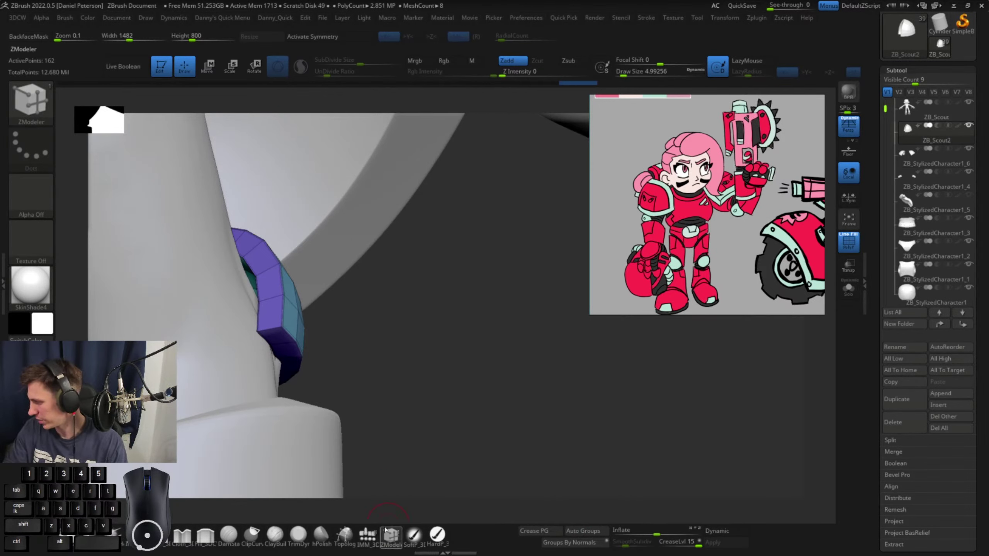
key(space)
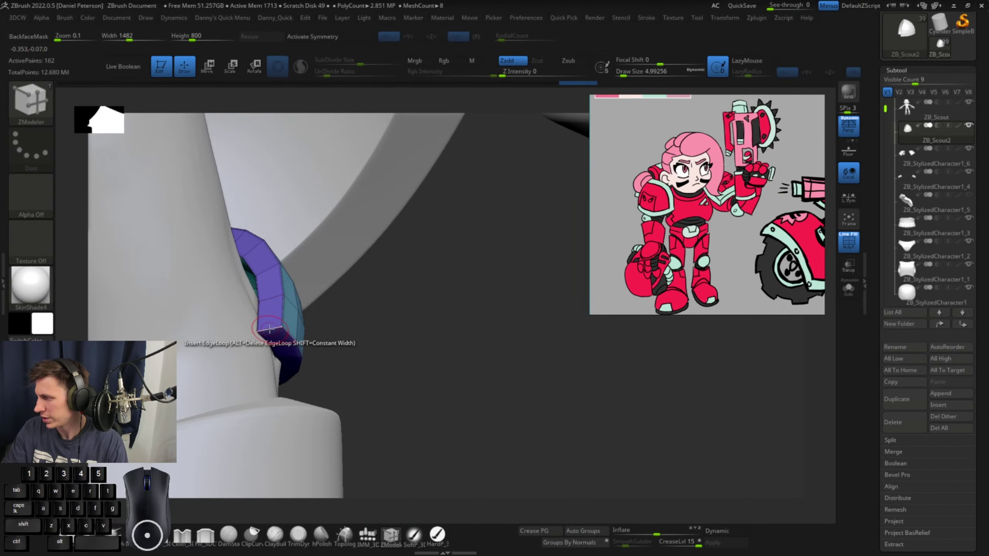
key(space)
click(179, 300)
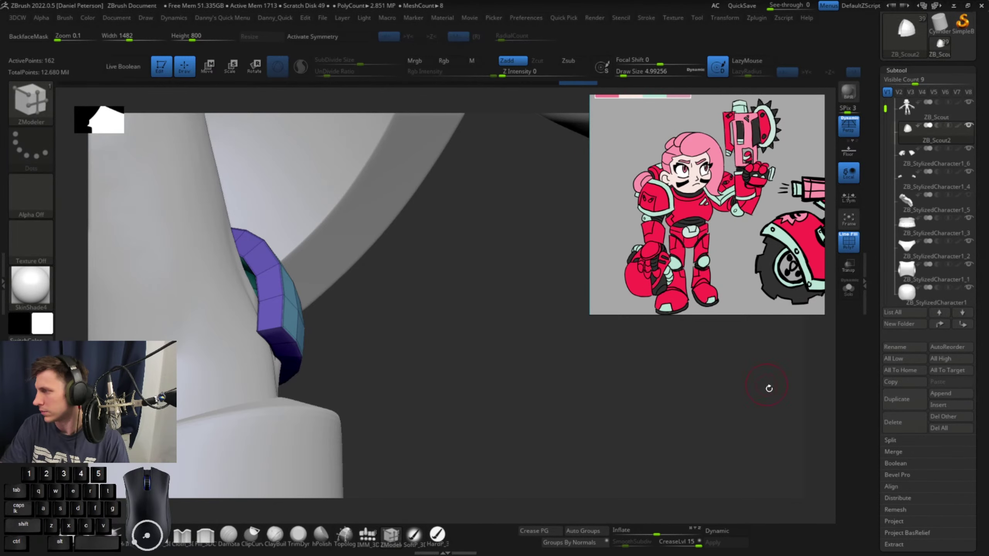
mouse_move(587, 351)
mouse_down()
mouse_move(662, 366)
mouse_move(574, 348)
mouse_up()
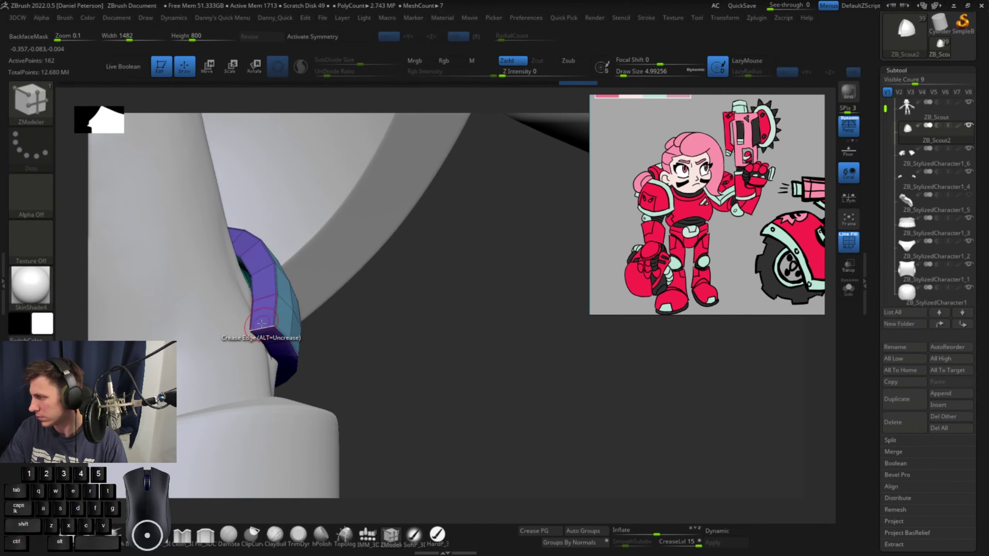
Pull both side edges of the elbow shell outward from the arm using the SnakeHook brush at a larger draw size
mouse_move(408, 334)
mouse_down()
mouse_move(421, 331)
mouse_move(380, 323)
mouse_move(426, 309)
mouse_move(409, 312)
mouse_move(496, 313)
mouse_up()
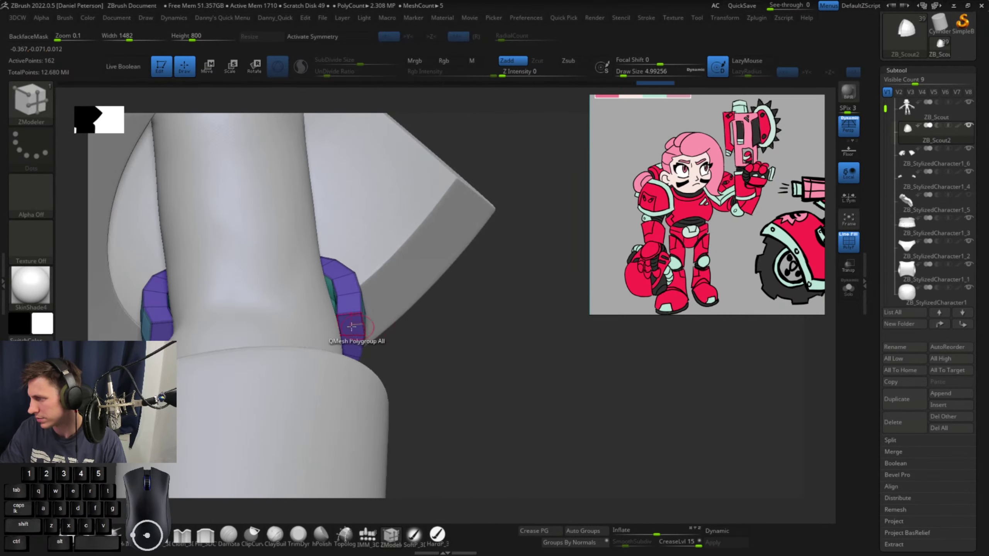
key(w)
key(q)
key(space)
drag(416, 297, 425, 296)
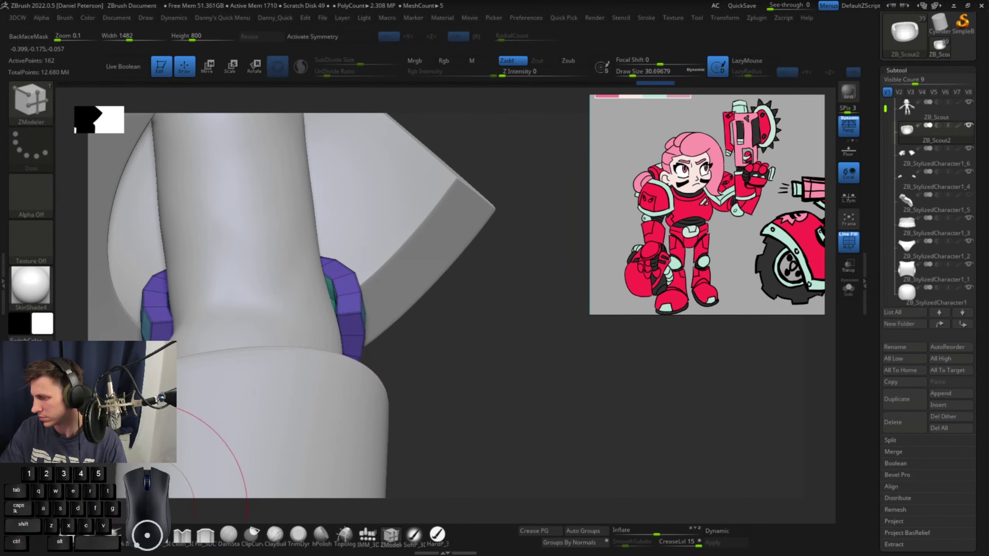
click(113, 533)
key(space)
drag(381, 236, 385, 233)
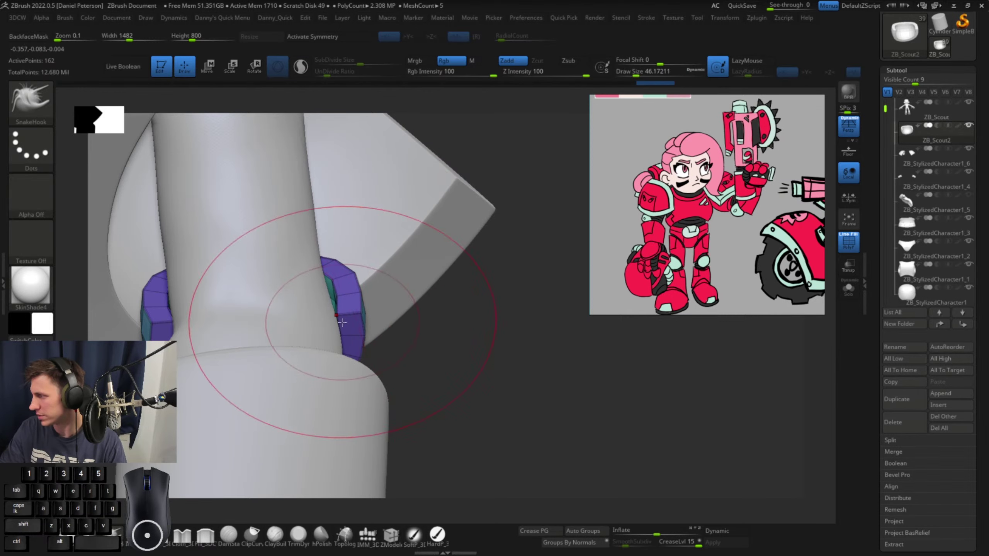
mouse_move(308, 322)
mouse_down()
mouse_move(355, 303)
mouse_move(356, 315)
mouse_up()
key(space)
drag(153, 322, 140, 322)
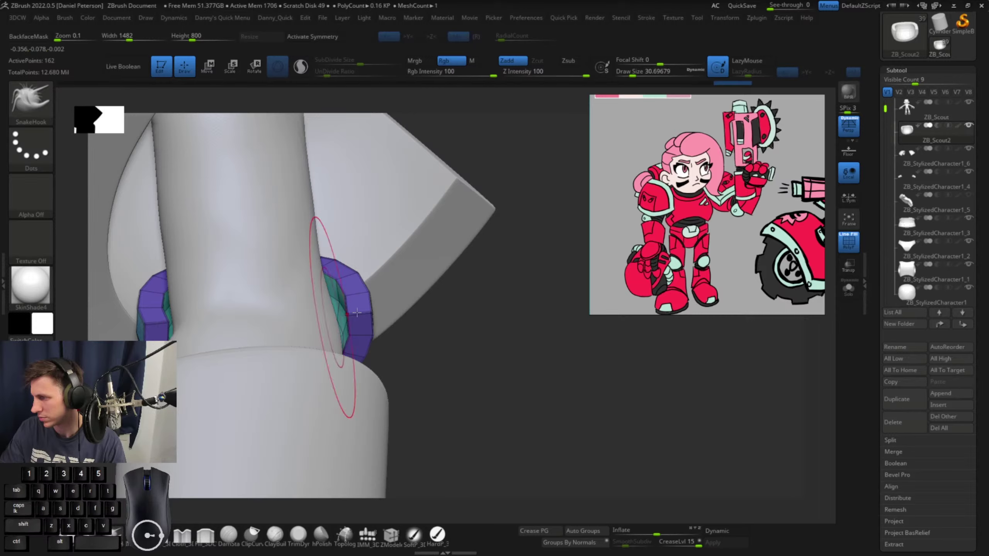
Rotate and reposition the thickened elbow shell with the transform gizmo to follow the bend of the arm
mouse_move(444, 339)
mouse_down()
mouse_move(474, 347)
mouse_move(360, 325)
mouse_move(393, 335)
mouse_up()
alt+drag(485, 369, 514, 189)
key(w)
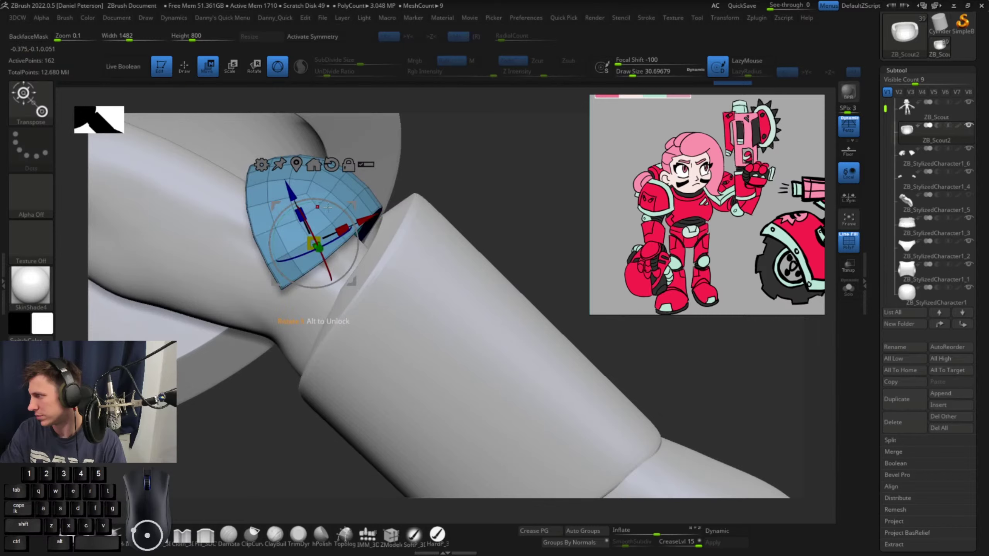
drag(313, 205, 321, 206)
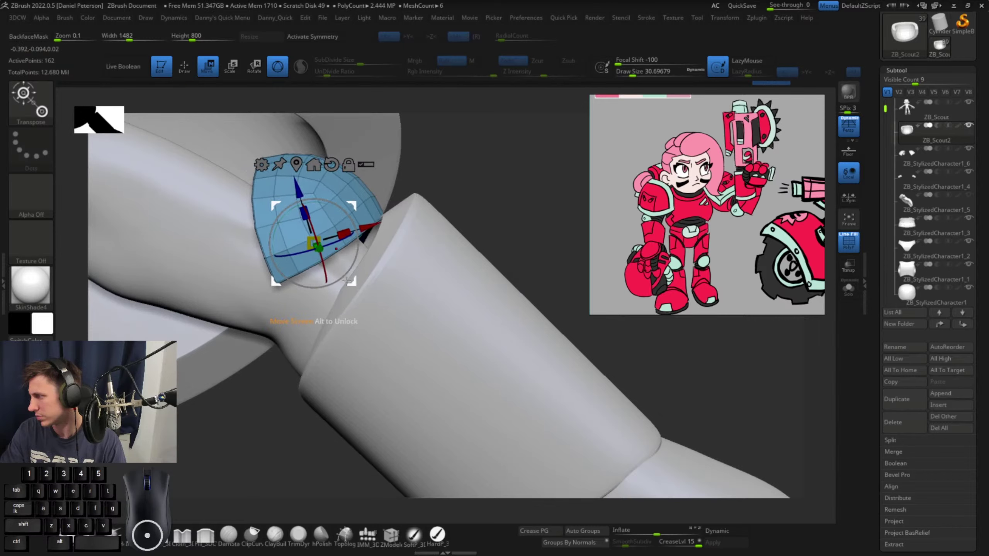
drag(347, 282, 341, 285)
Nudge the elbow shell's corner beside the forearm guard with SnakeHook, and reduce the draw size to about 9.4
key(q)
key(space)
drag(325, 248, 323, 247)
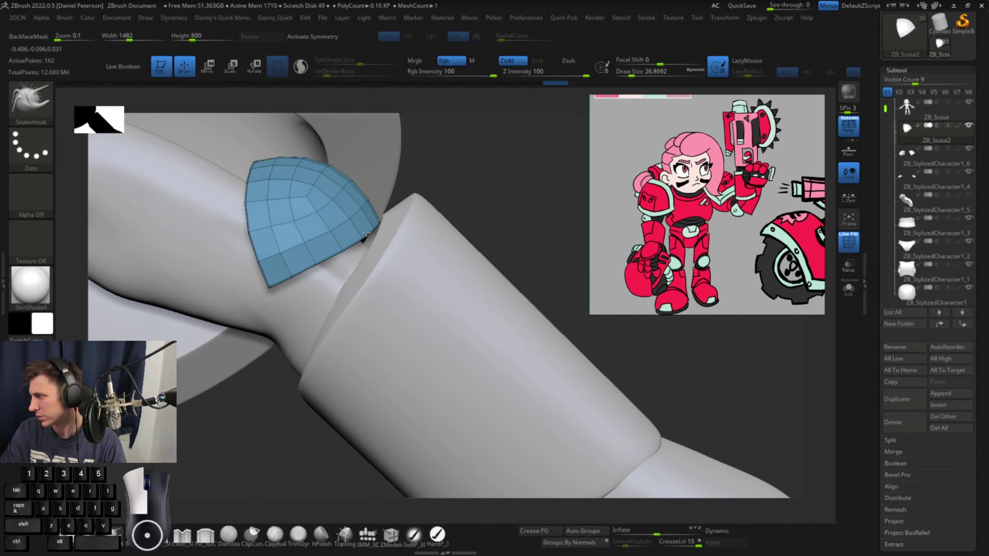
right_drag(366, 232, 493, 200)
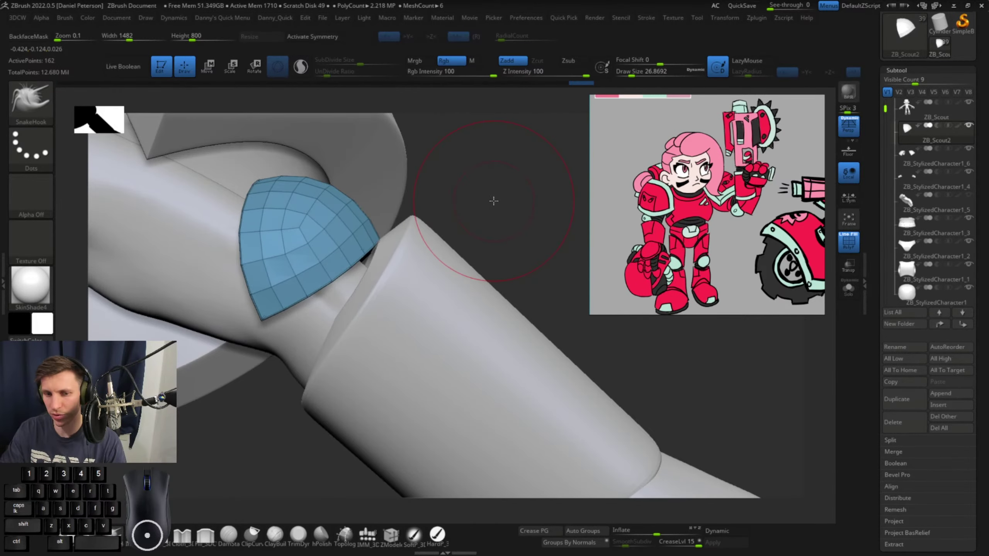
key(space)
drag(494, 200, 484, 201)
mouse_move(486, 198)
alt+right_down()
mouse_move(404, 197)
mouse_move(446, 190)
mouse_move(455, 221)
mouse_move(395, 172)
alt+right_up()
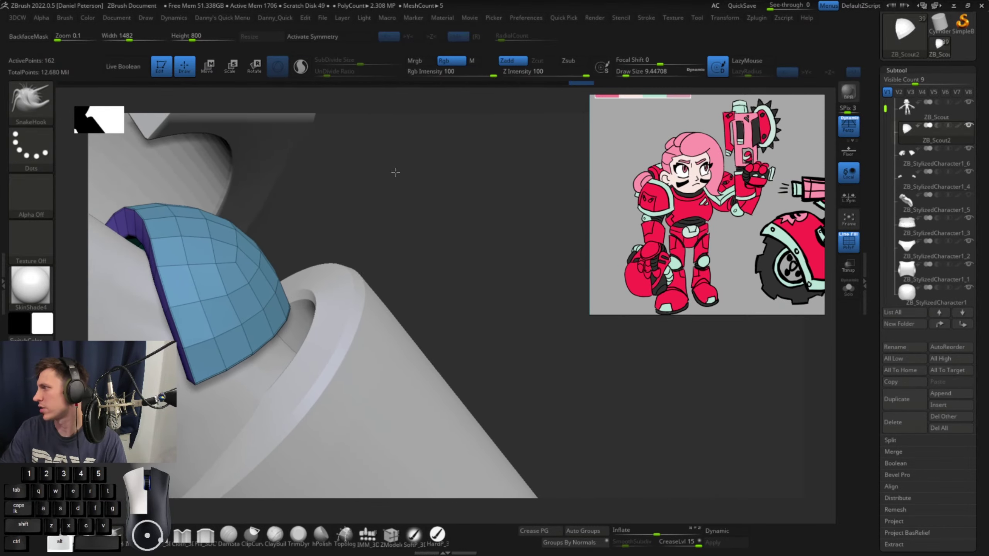
alt+drag(396, 173, 461, 214)
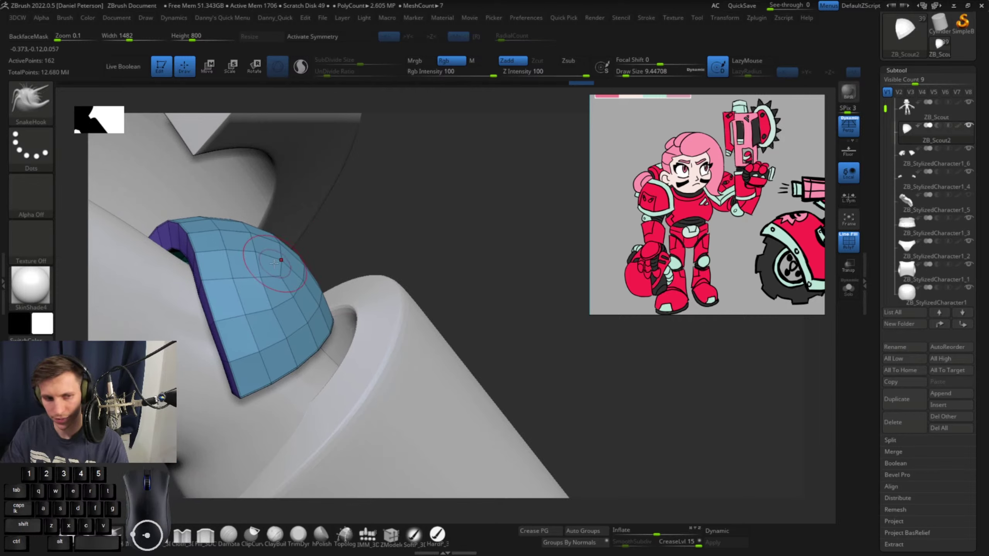
mouse_move(31, 286)
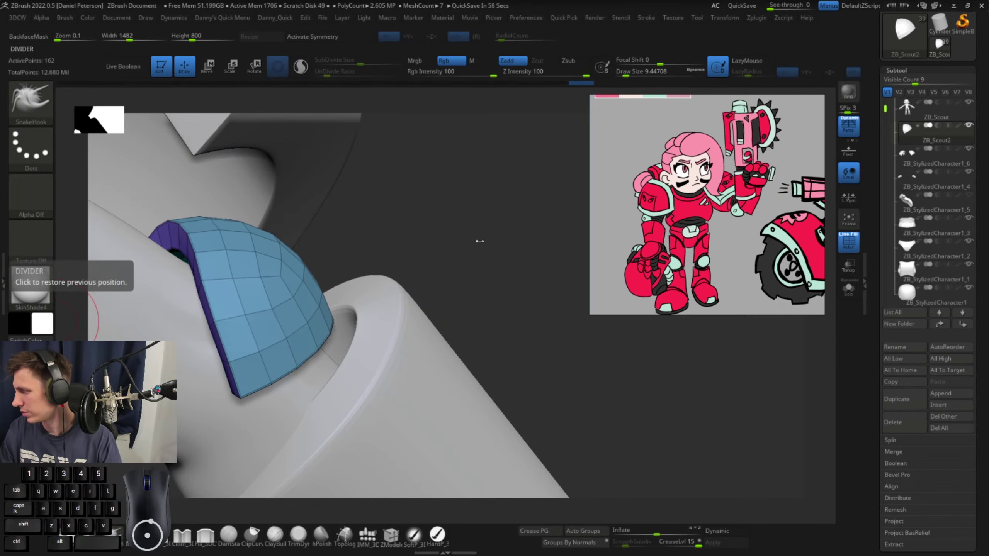
Insert an edge loop alongside the upper-arm rim of the elbow shell with ZModeler's Insert edge action
drag(479, 241, 473, 250)
click(391, 535)
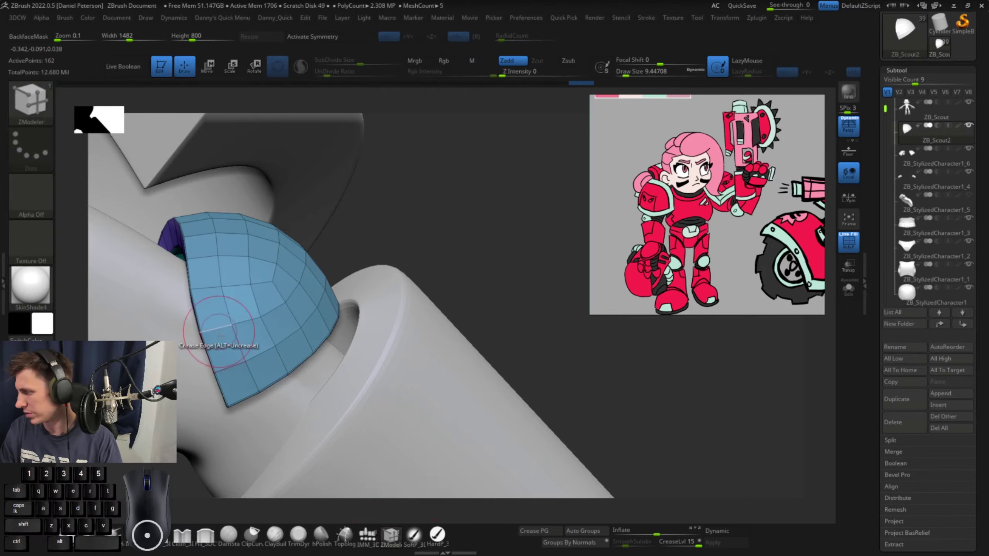
key(space)
key(space)
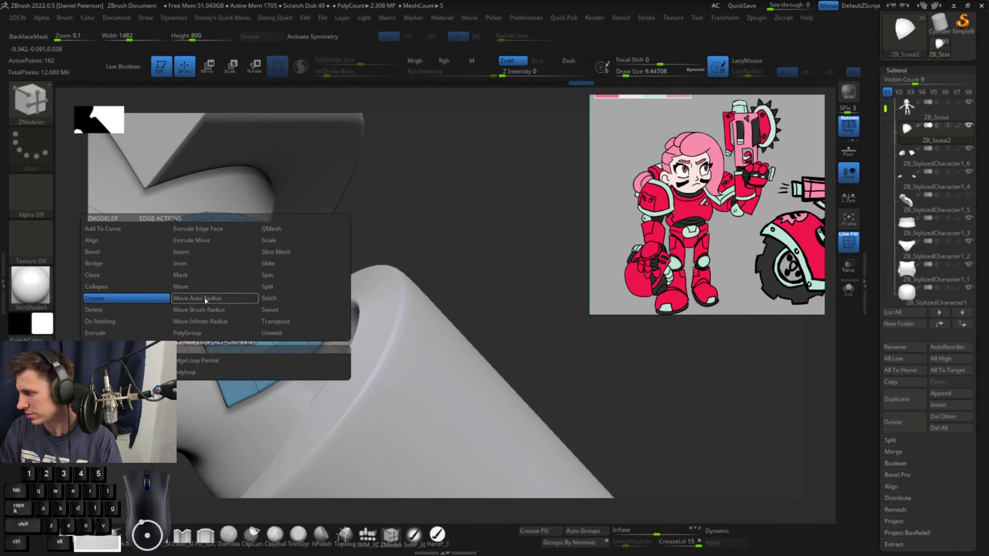
click(194, 252)
click(198, 288)
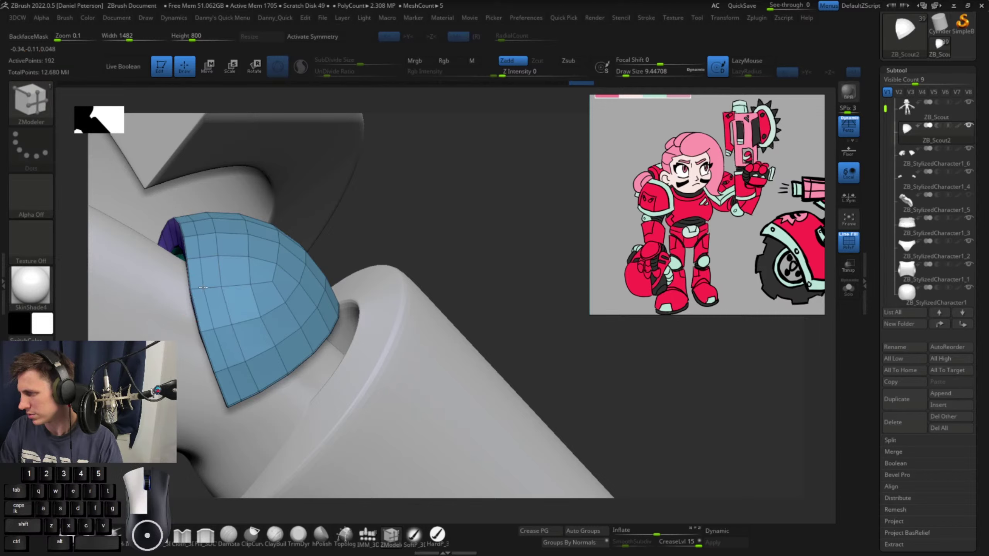
Insert an edge loop beside the elbow shell's forearm-side rim, and delete the rim support loops with ZModeler's Delete edge action, EdgeLoop Partial
click(255, 381)
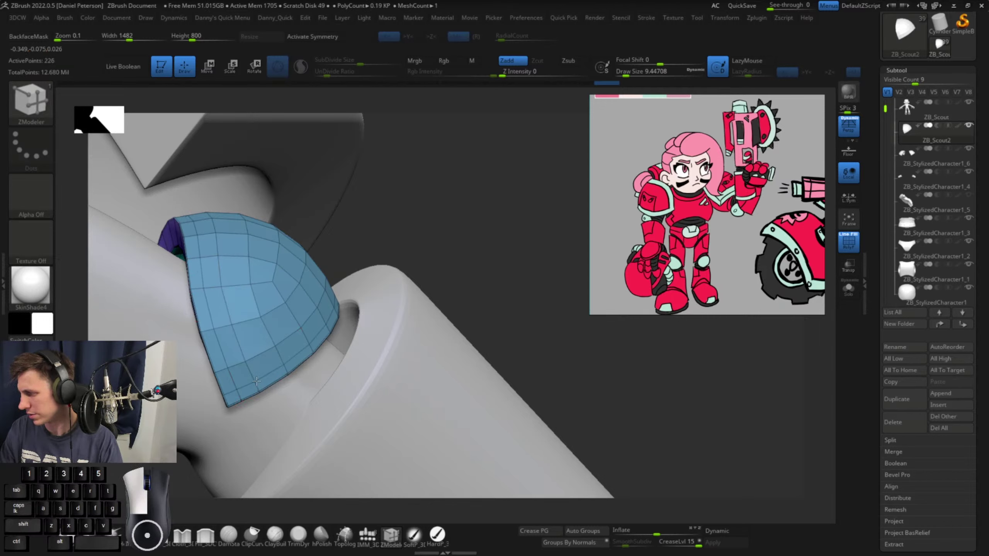
key(space)
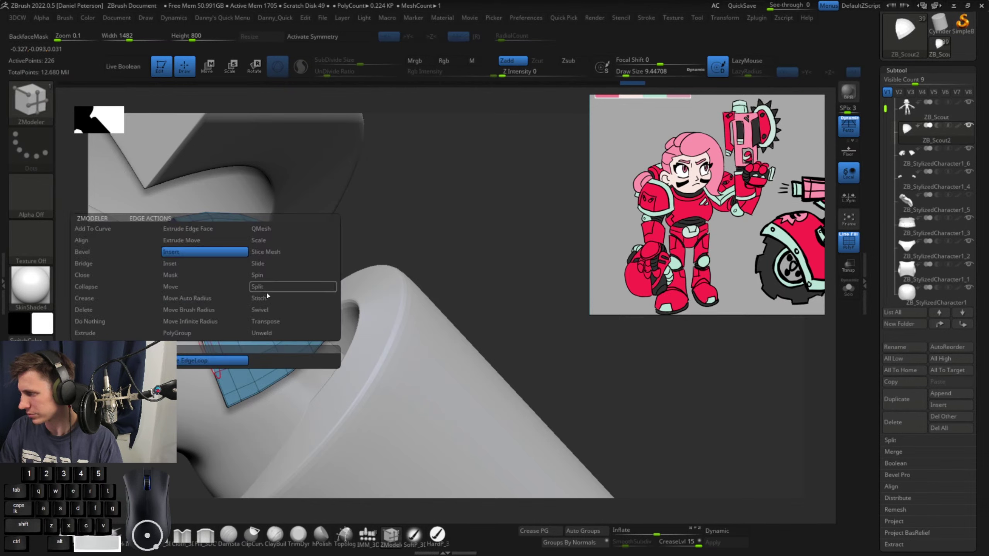
click(117, 309)
click(183, 358)
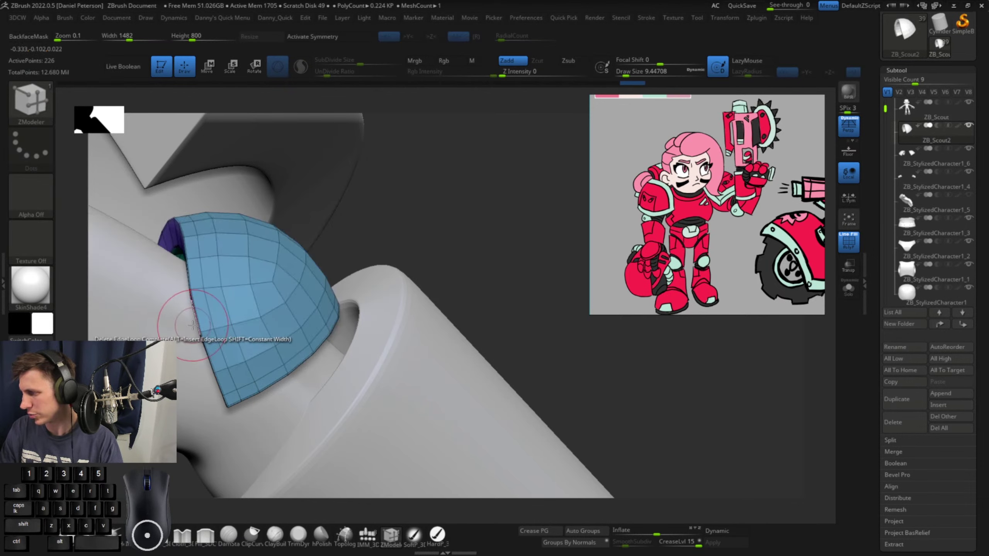
key(space)
key(space)
click(262, 366)
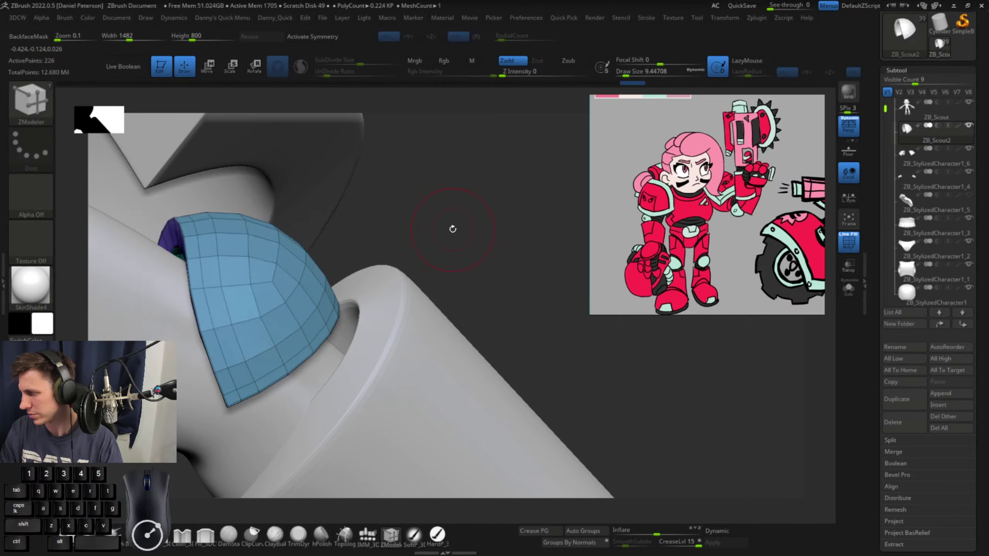
drag(452, 228, 475, 230)
click(208, 352)
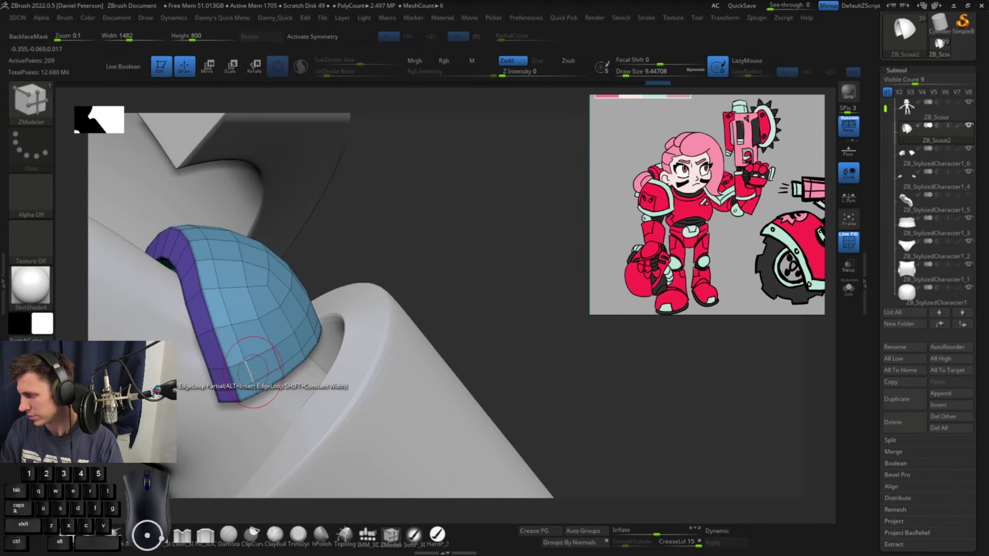
click(251, 395)
drag(431, 278, 279, 391)
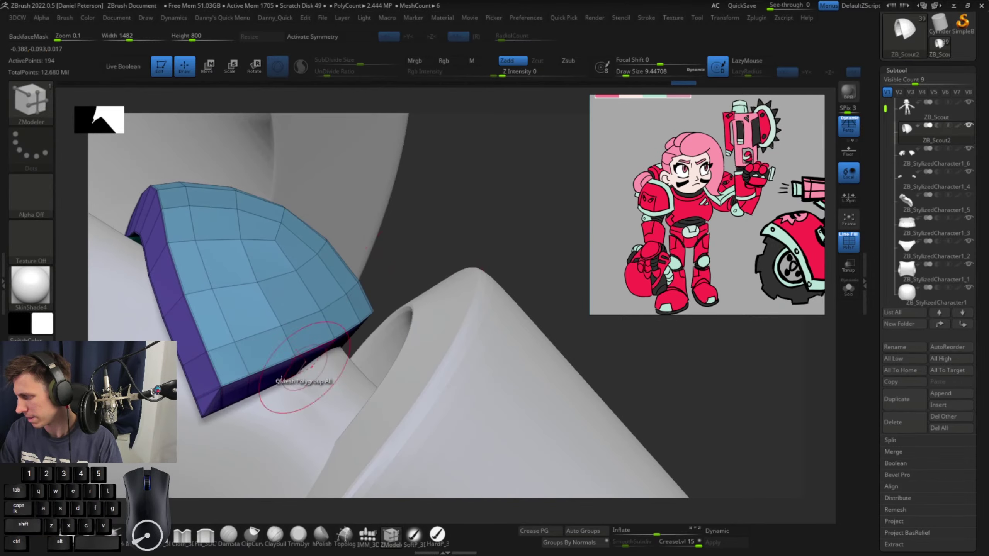
Uncrease the short corner edges across the elbow shell's thickness using ZModeler's Crease edge action
key(space)
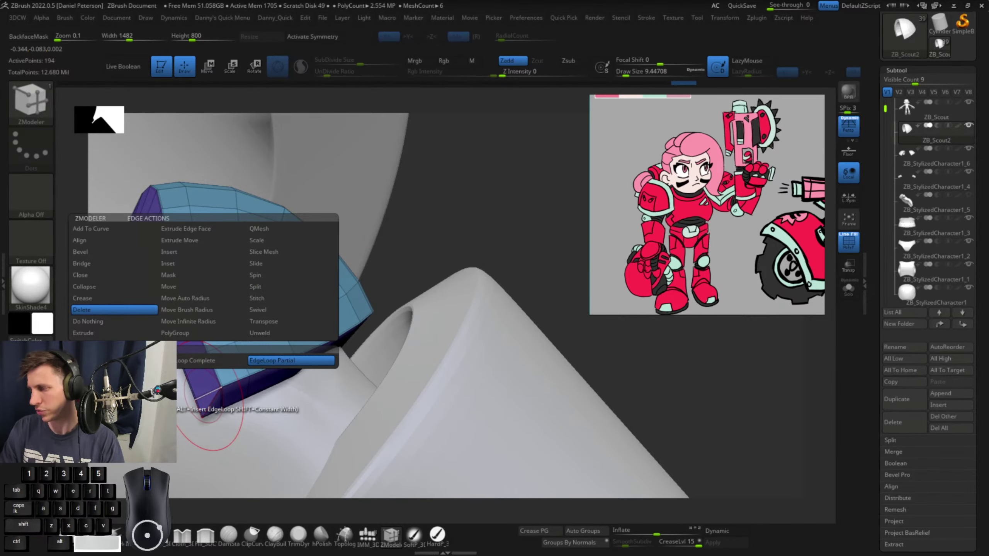
click(258, 229)
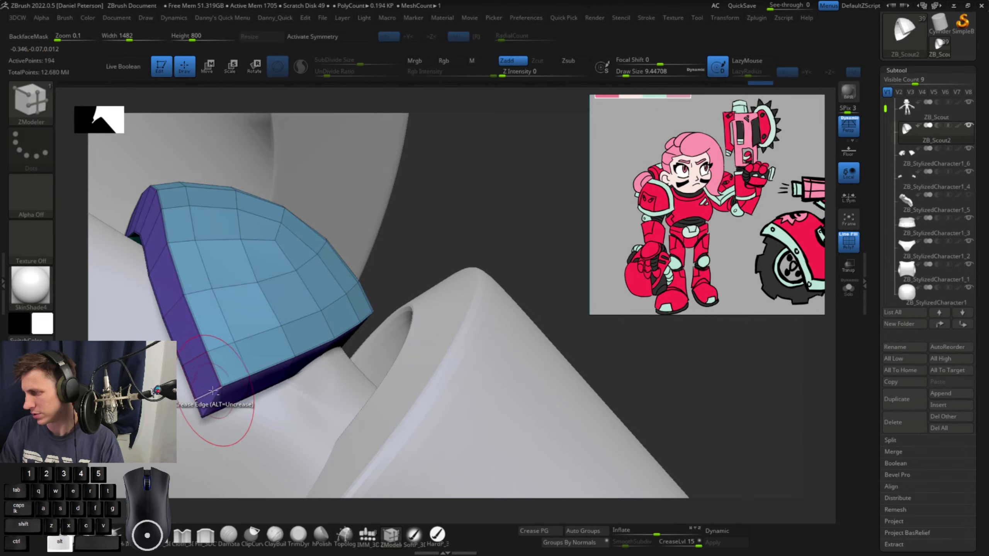
drag(482, 228, 318, 232)
alt+click(347, 220)
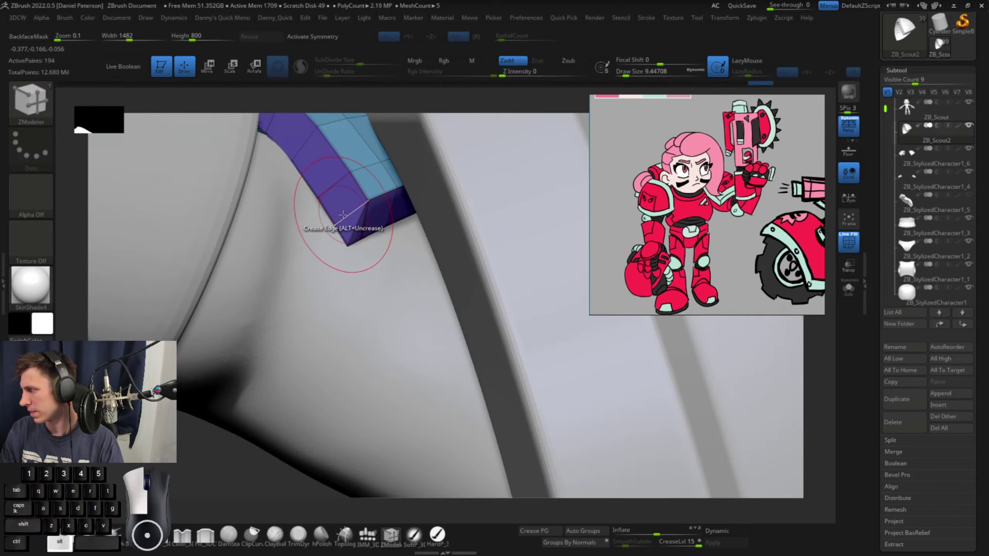
alt+click(363, 228)
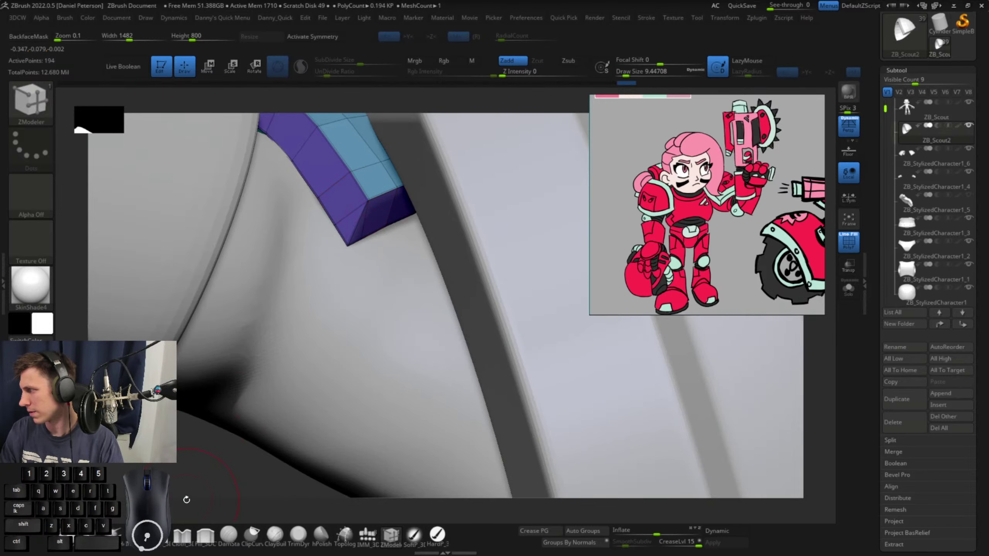
alt+drag(185, 499, 463, 268)
drag(463, 268, 467, 202)
Set ZModeler's edge action to Delete and try to remove an edge loop at the elbow shell's upper-arm rim
key(space)
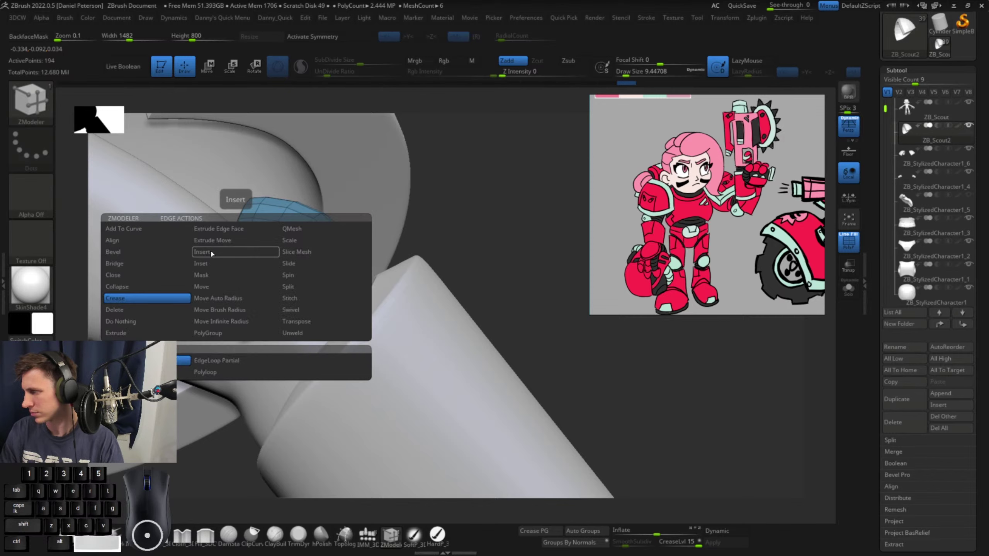
click(116, 310)
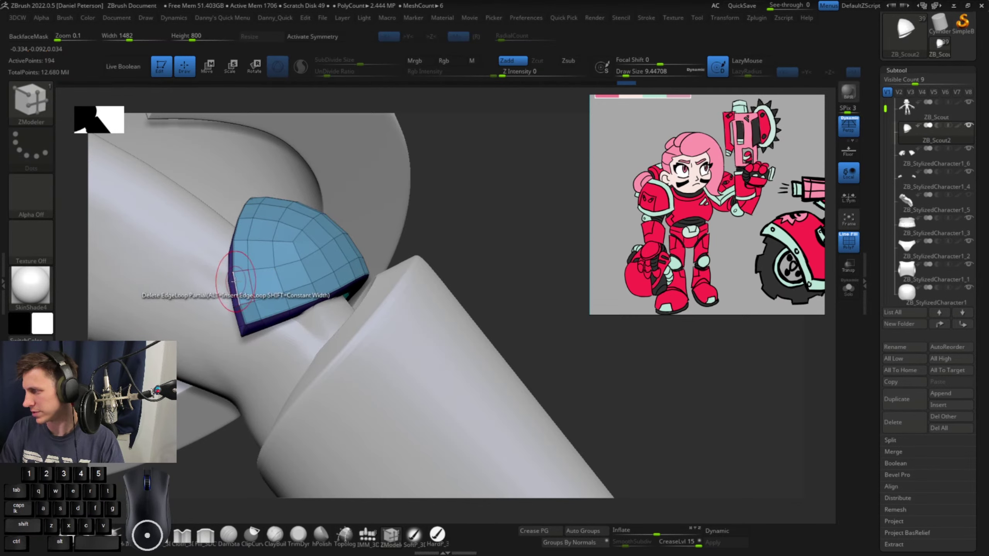
click(232, 282)
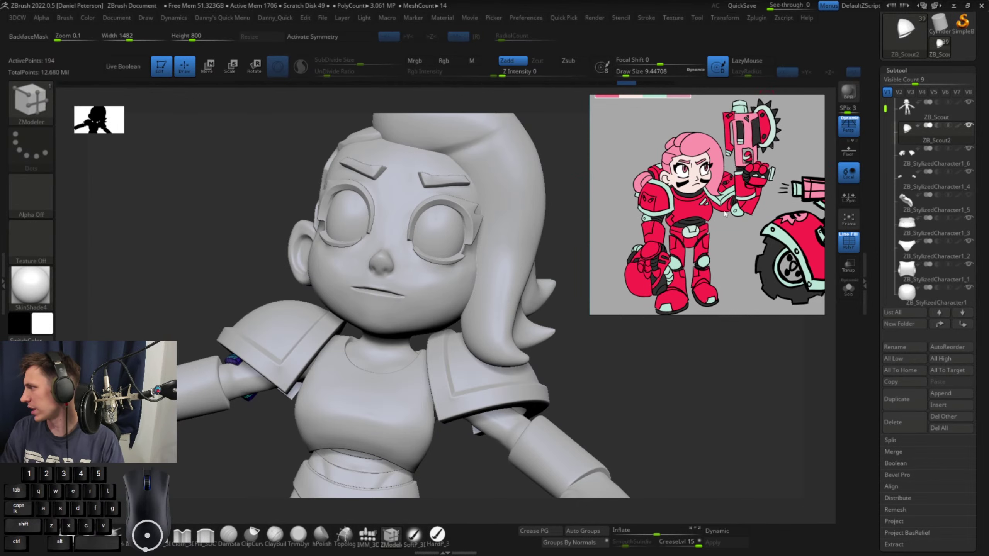
Set ZModeler's draw size to about 12.9
alt+drag(604, 371, 494, 225)
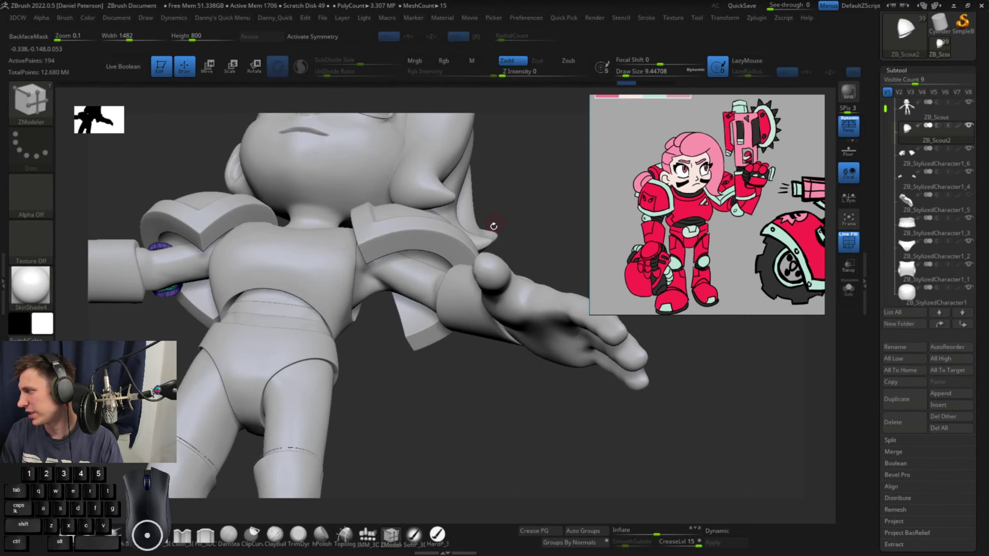
key(space)
drag(532, 174, 543, 173)
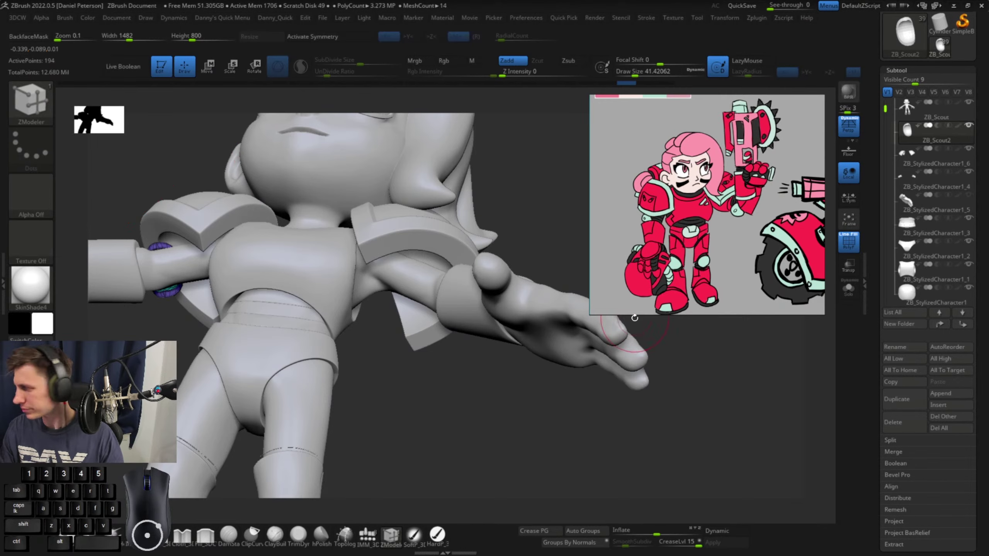
mouse_move(463, 389)
mouse_down()
mouse_move(452, 419)
mouse_move(413, 399)
mouse_move(498, 388)
mouse_move(518, 299)
mouse_move(475, 225)
mouse_move(525, 183)
mouse_move(488, 177)
mouse_move(525, 239)
mouse_move(460, 284)
mouse_up()
key(2)
key(space)
click(460, 242)
key(space)
click(466, 242)
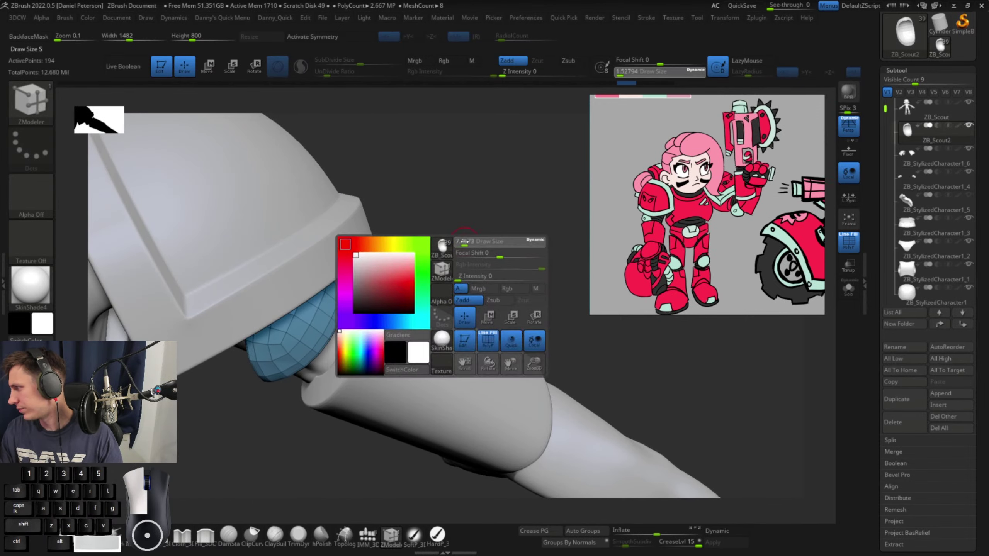
mouse_move(466, 240)
mouse_down()
mouse_move(468, 197)
mouse_move(359, 189)
mouse_move(523, 170)
mouse_move(500, 289)
mouse_up()
Try to mirror and weld the elbow shell across the body
key(2)
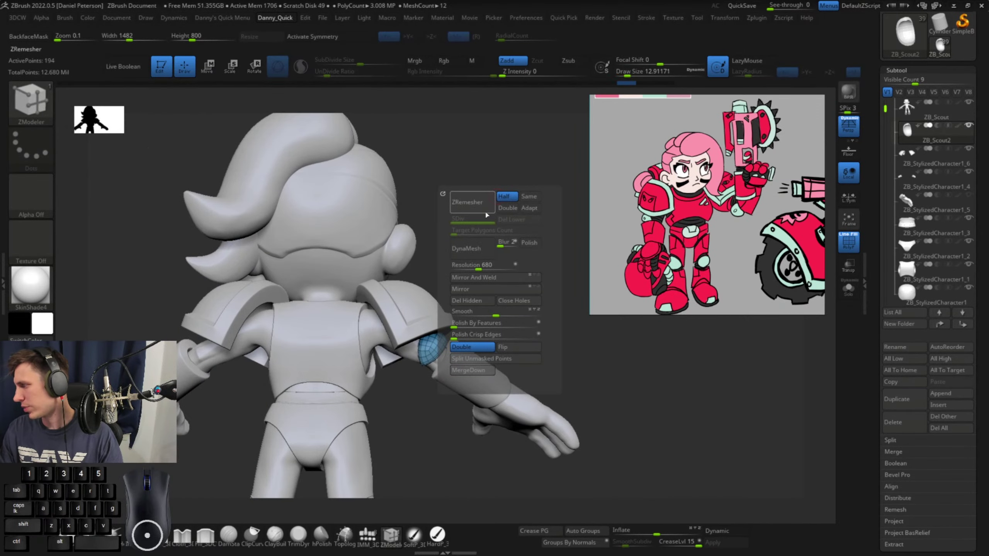
click(471, 280)
alt+drag(589, 366, 545, 132)
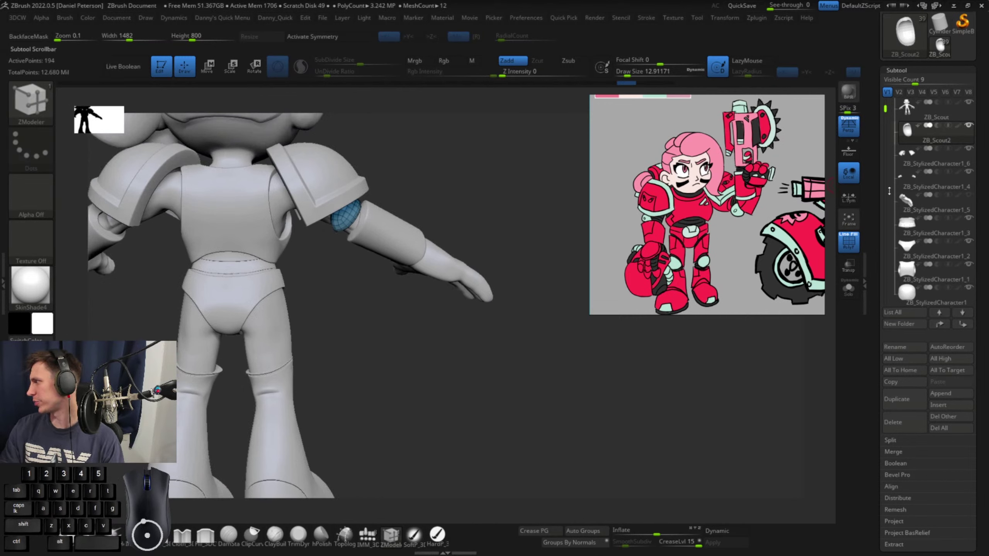
Duplicate the elbow shell subtool, and reset the copy's transform gizmo orientation and position
click(897, 400)
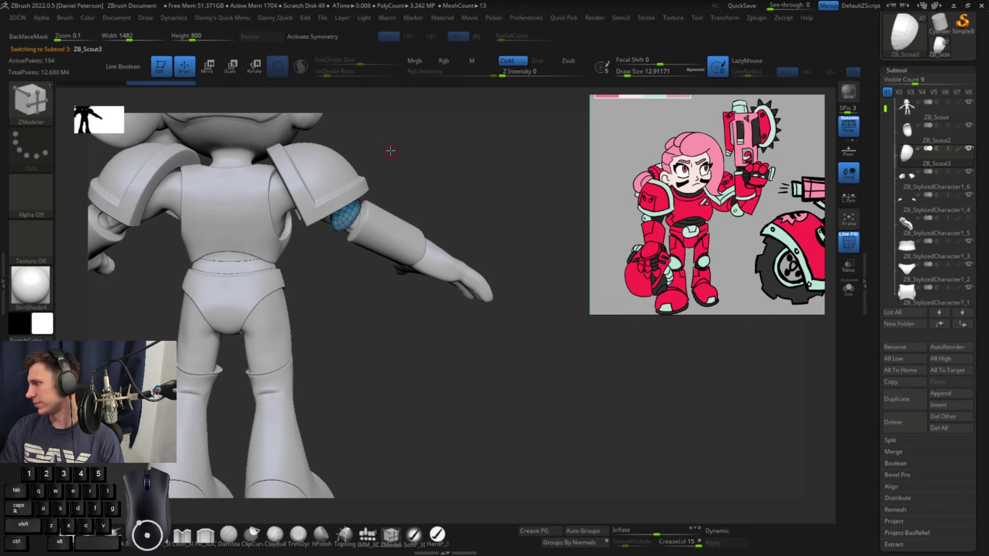
key(w)
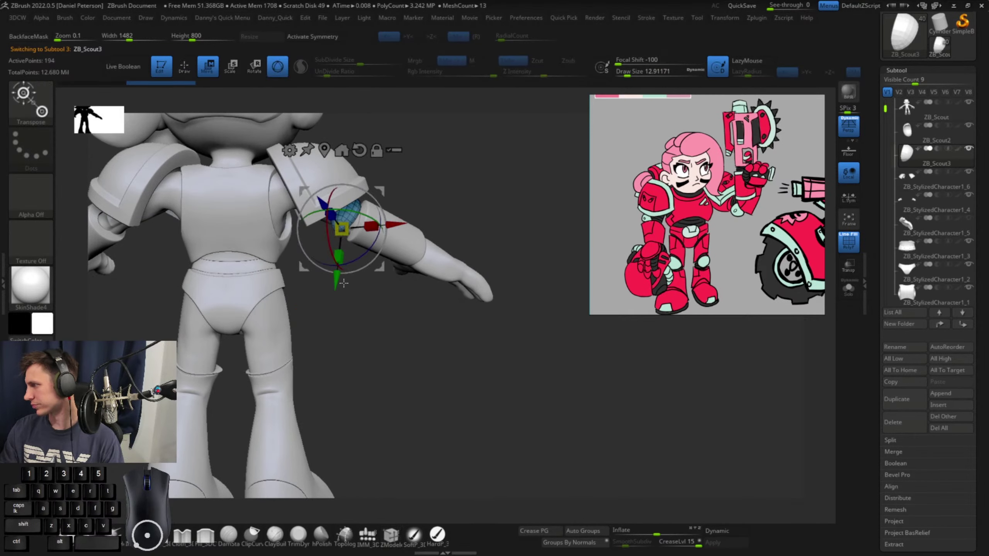
alt+click(360, 150)
alt+click(324, 150)
Mirror and weld the duplicated elbow shell so that both arms have one
key(2)
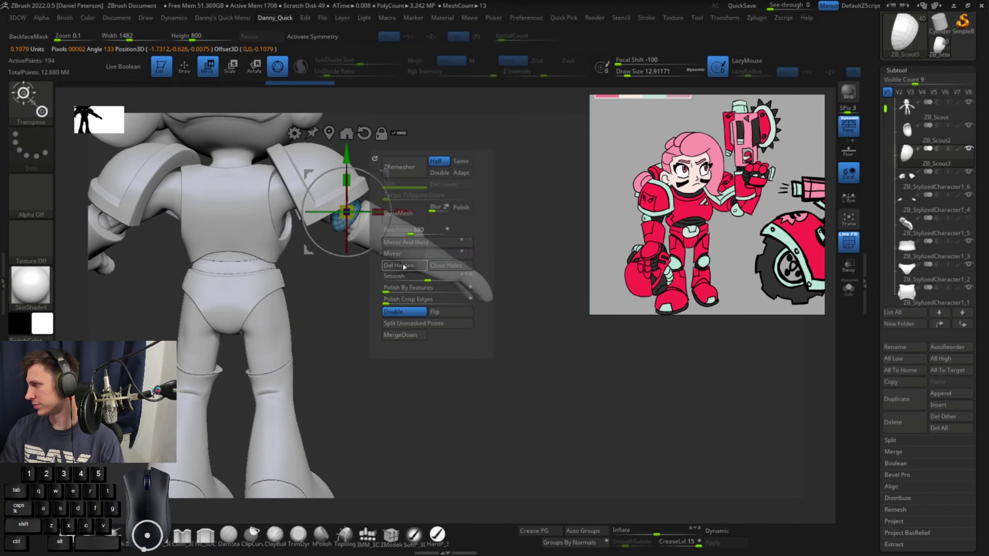
key(q)
click(404, 247)
mouse_move(520, 174)
alt+mouse_down()
mouse_move(574, 217)
mouse_move(437, 373)
mouse_move(437, 303)
alt+mouse_up()
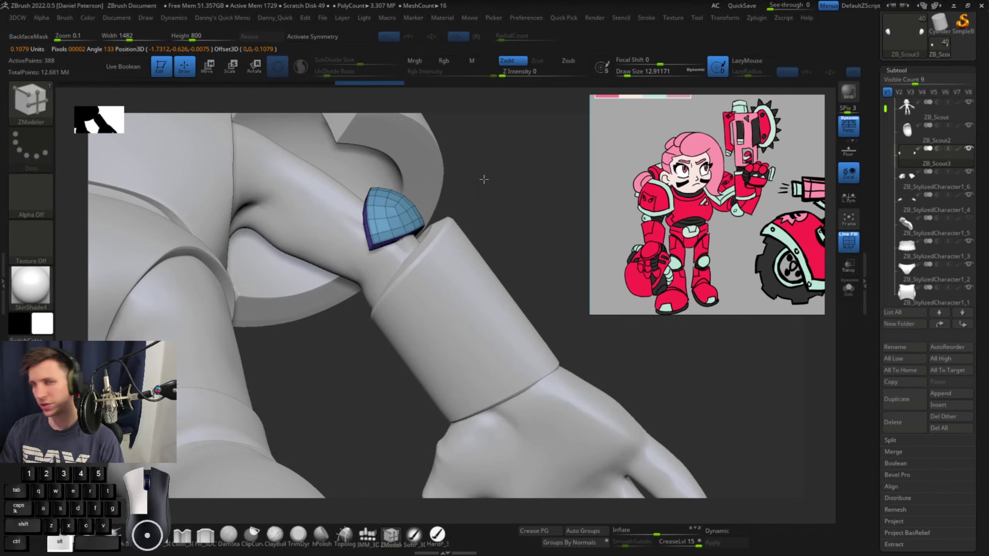
drag(484, 179, 505, 241)
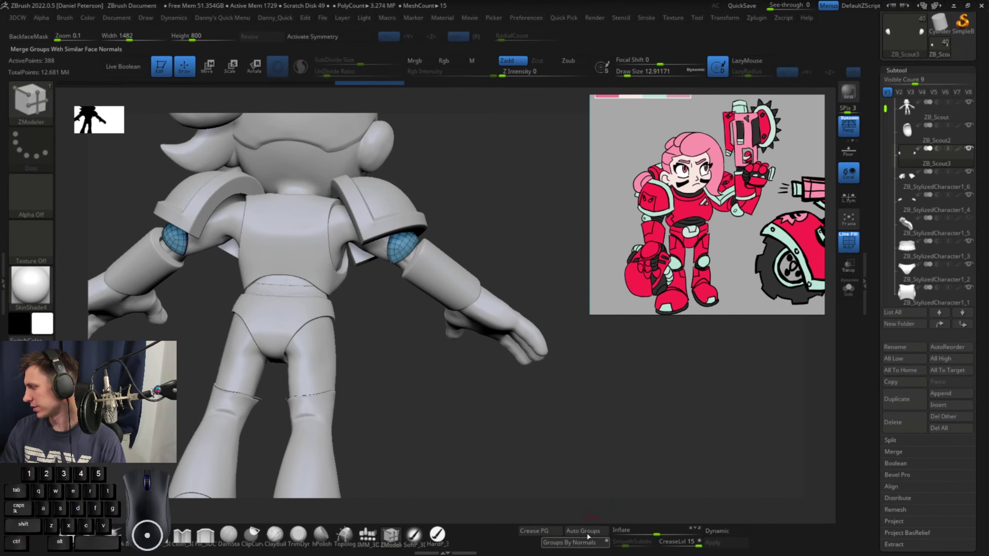
Enable dynamic subdivision on the mirrored elbow shells with SmoothSubdiv 4 and CreaseLvl 4, and turn off the polyframe lines
click(728, 535)
alt+drag(611, 411, 658, 525)
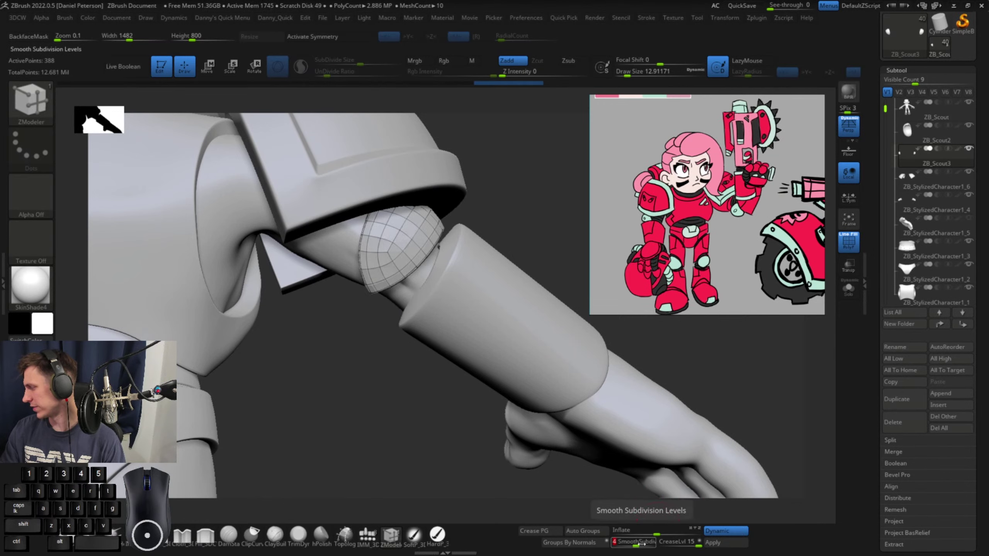
drag(697, 545, 670, 546)
click(858, 243)
drag(322, 402, 337, 358)
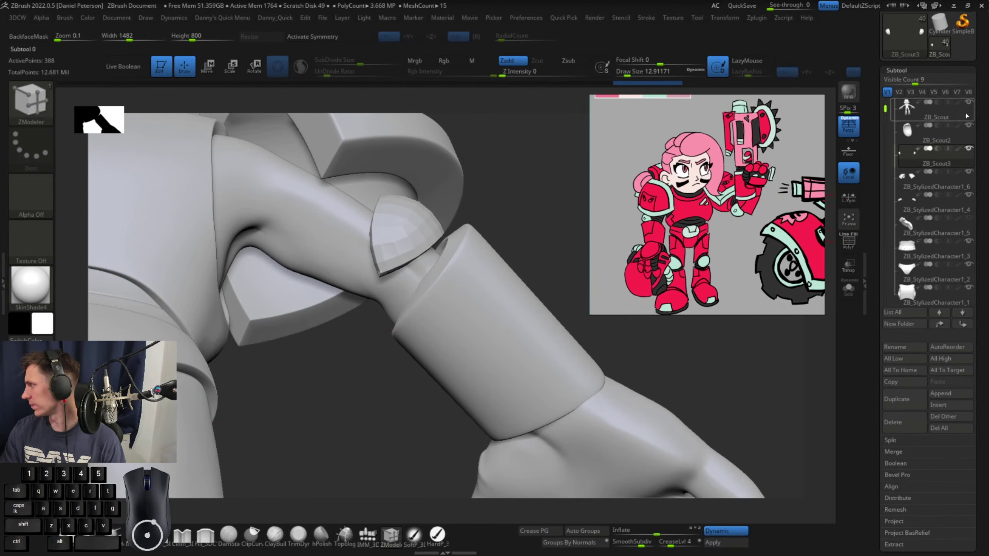
Hide the original single elbow shell subtool, ZB_Scout2
click(968, 125)
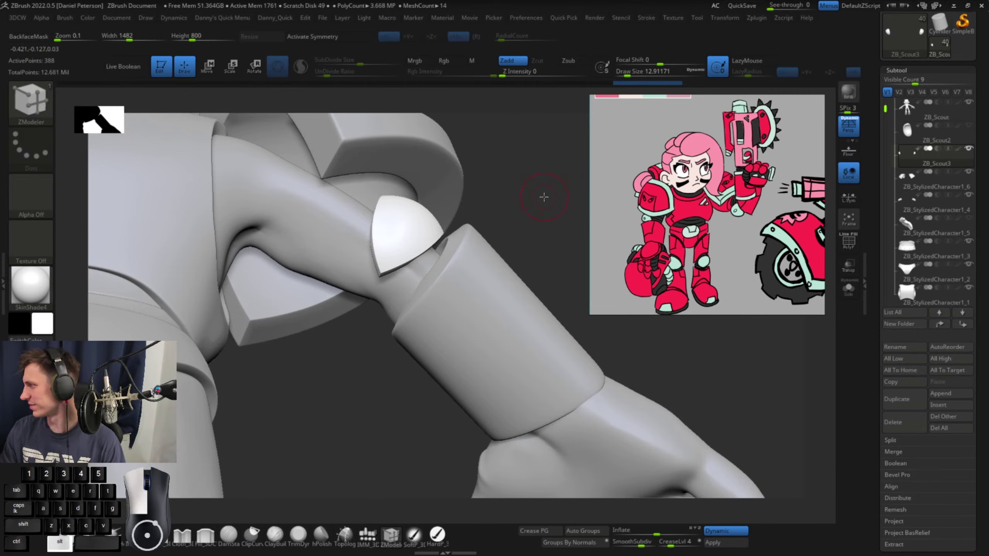
alt+drag(543, 197, 443, 169)
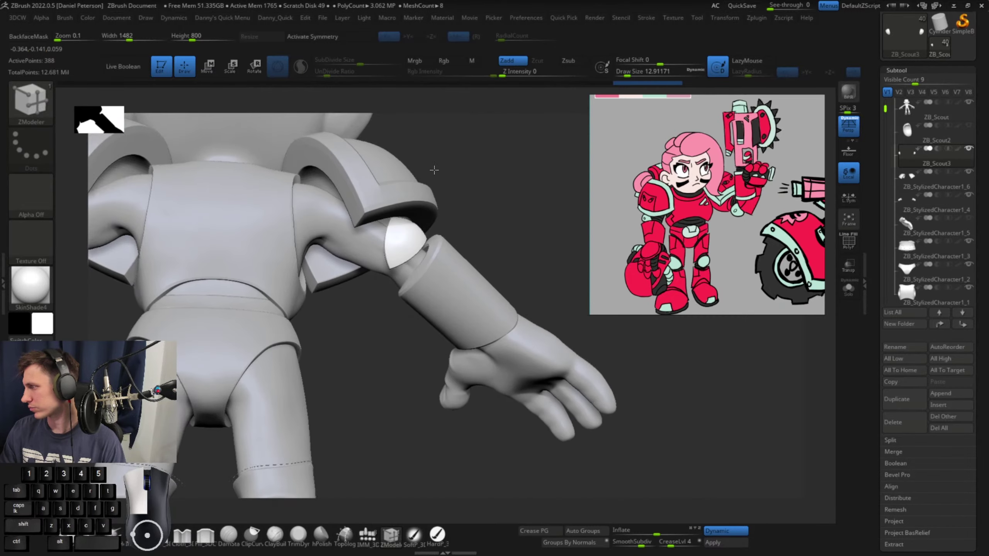
alt+drag(523, 212, 562, 228)
Switch to the SnakeHook brush with a draw size of about 34.8, and isolate the elbow shells with Solo
key(space)
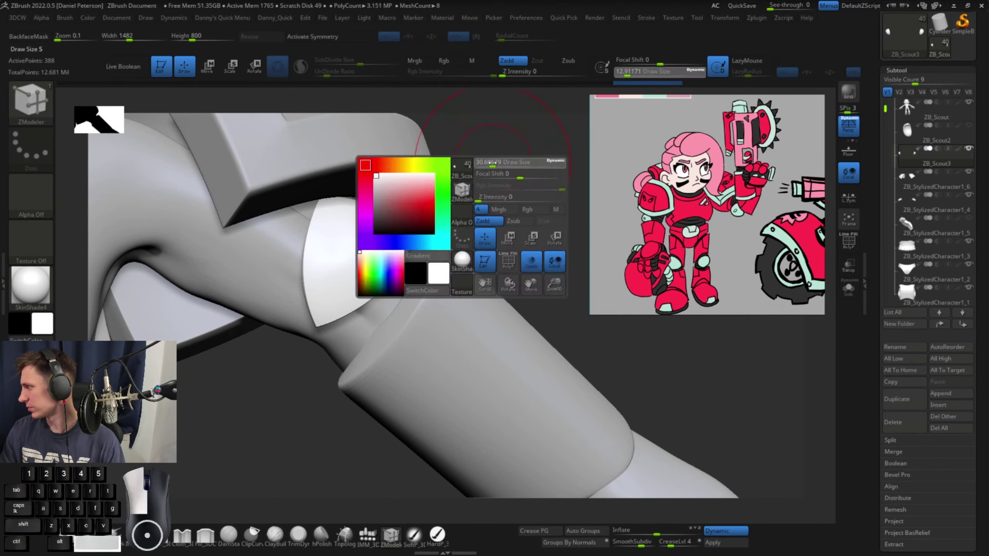
drag(491, 165, 495, 164)
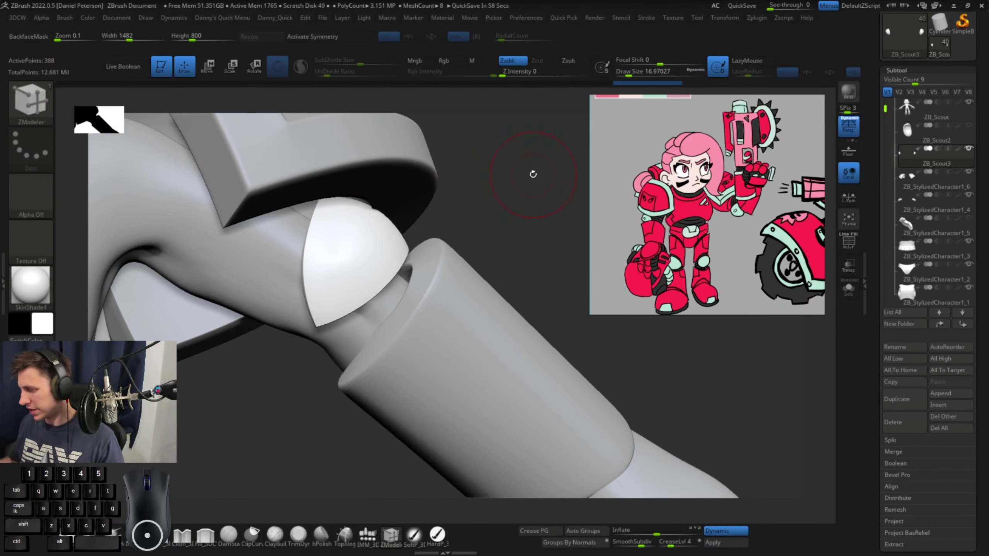
key(b)
key(s)
key(h)
key(space)
drag(328, 237, 333, 238)
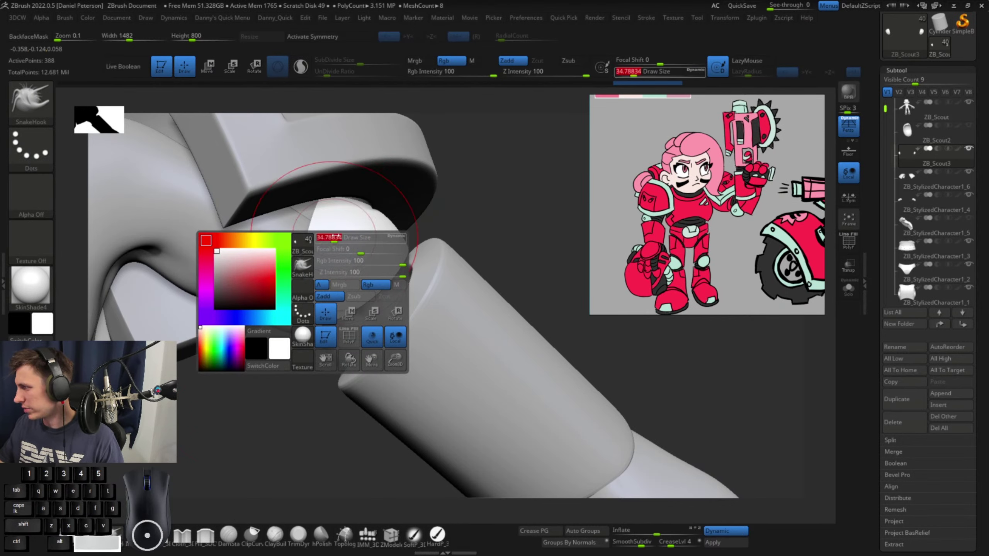
click(848, 289)
Reshape the side rims and outer silhouette of the isolated elbow shell with SnakeHook at a draw size of about 32.7
drag(484, 178, 424, 249)
key(space)
drag(293, 262, 288, 256)
drag(421, 227, 405, 203)
drag(304, 225, 322, 217)
key(space)
drag(418, 191, 411, 180)
drag(299, 251, 294, 249)
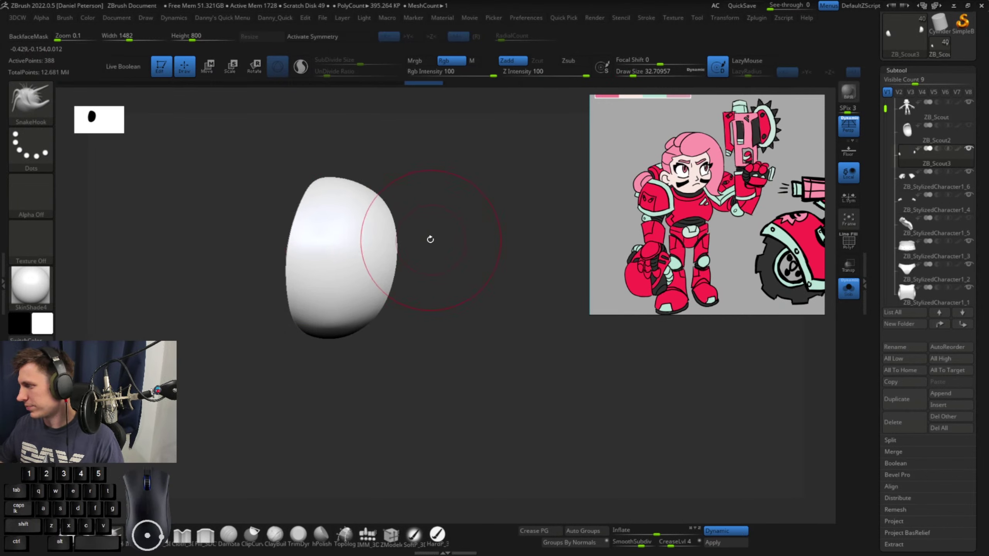
Refine the elbow shell's upper-arm and forearm rims with SnakeHook at a draw size of about 18.5
mouse_move(430, 238)
mouse_down()
mouse_move(415, 215)
mouse_move(392, 277)
mouse_move(446, 261)
mouse_move(383, 283)
mouse_move(465, 260)
mouse_move(477, 234)
mouse_move(458, 237)
mouse_up()
drag(362, 169, 357, 201)
key(space)
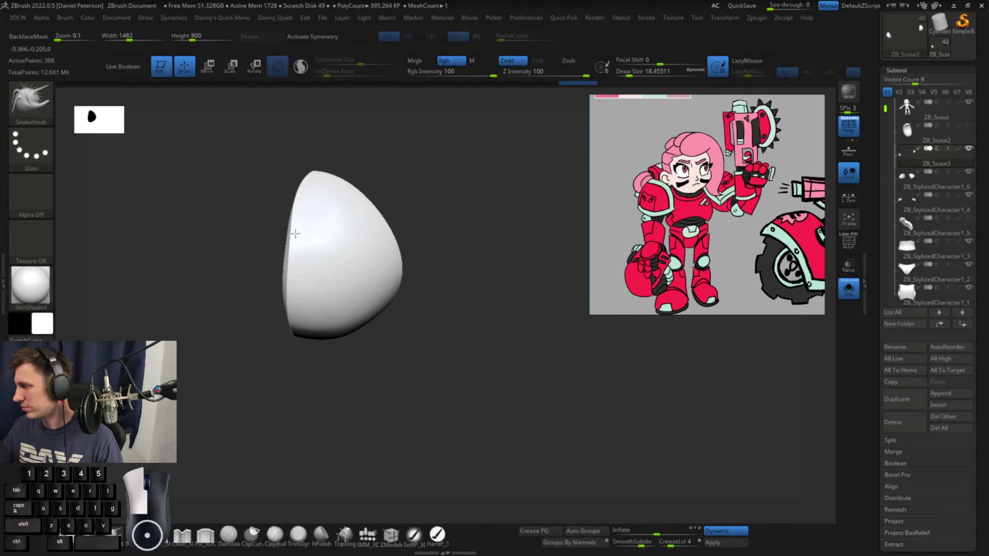
drag(295, 285, 342, 283)
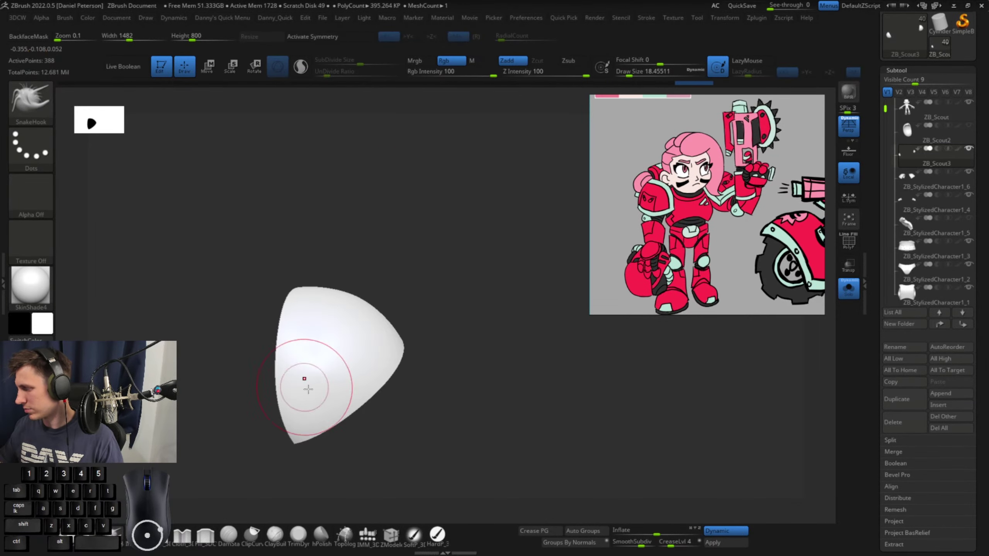
mouse_move(281, 386)
mouse_down()
mouse_move(362, 423)
mouse_move(345, 426)
mouse_up()
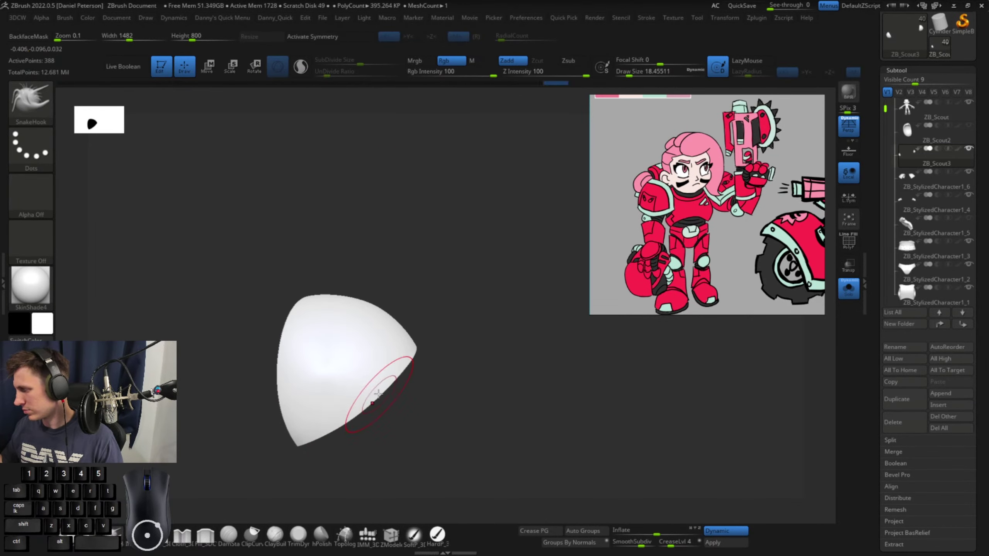
drag(426, 377, 444, 398)
Turn off Solo, activate X symmetry and nudge both elbow shells together in the screen plane
alt+drag(494, 353, 471, 275)
click(848, 289)
mouse_move(628, 344)
alt+mouse_down()
mouse_move(510, 325)
mouse_move(440, 341)
mouse_move(415, 404)
mouse_move(512, 357)
mouse_move(591, 349)
mouse_move(707, 360)
mouse_move(633, 336)
mouse_move(616, 280)
alt+mouse_up()
key(w)
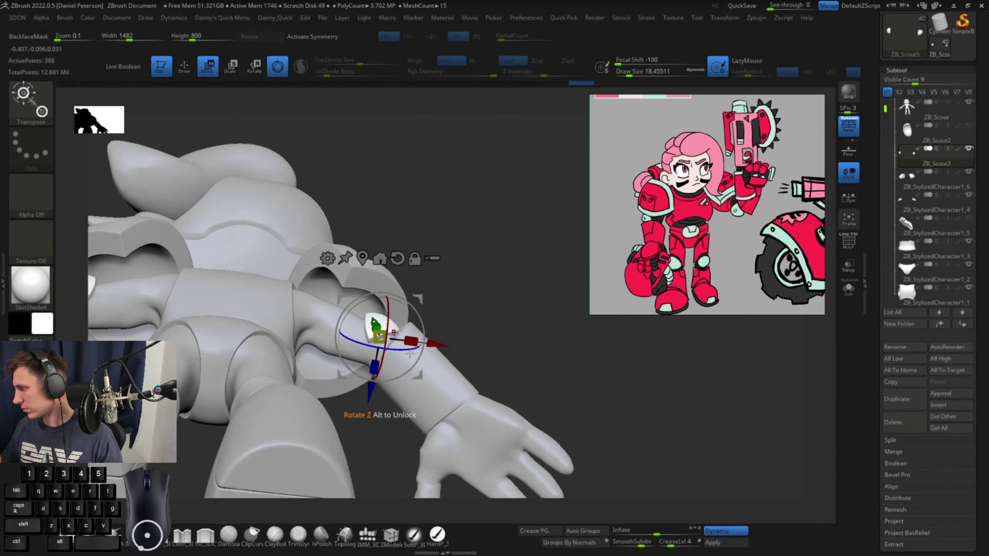
drag(415, 374, 414, 367)
key(ctrl+z)
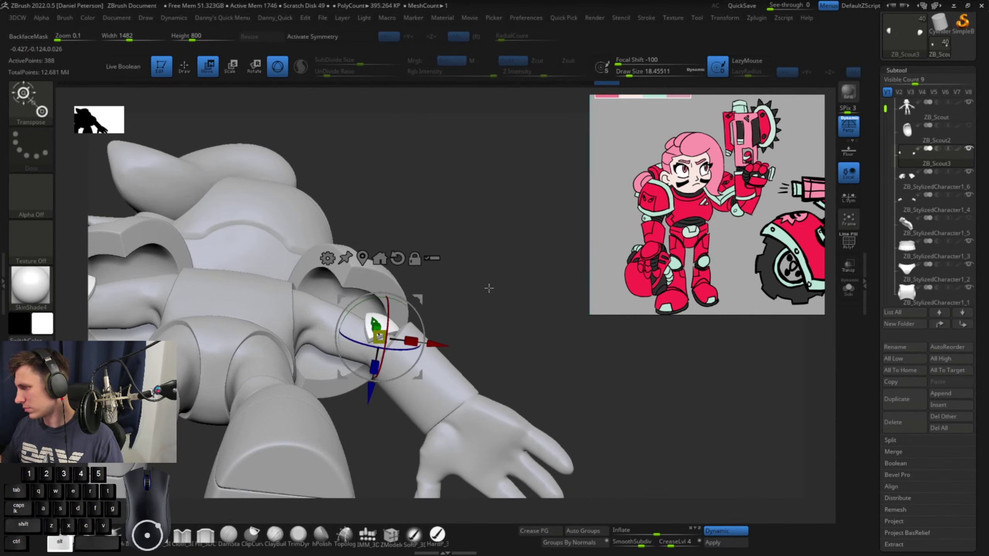
alt+drag(488, 287, 549, 290)
click(344, 38)
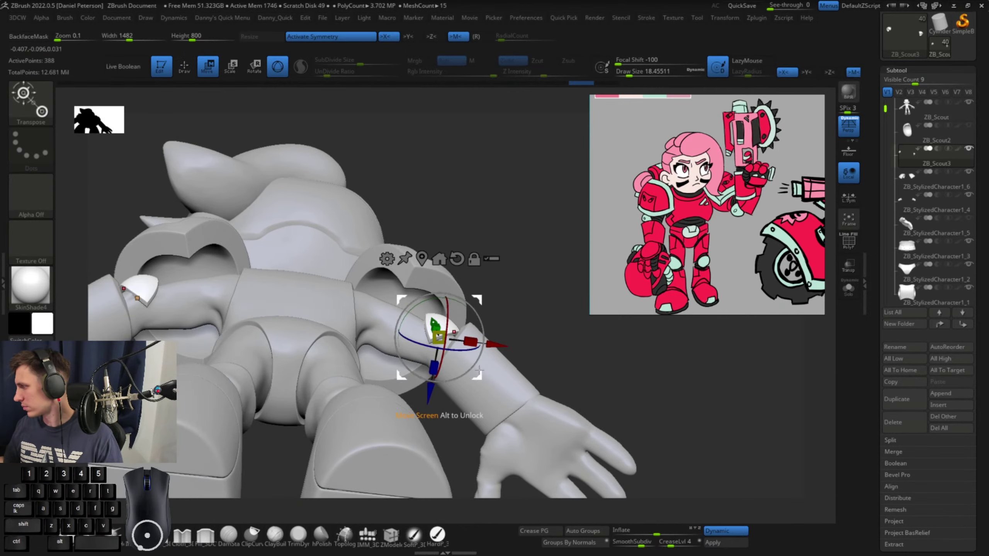
drag(479, 377, 476, 372)
Apply the dynamic subdivision to the elbow shells to turn the smoothed preview into real geometry
key(q)
mouse_move(539, 331)
mouse_down()
mouse_move(540, 352)
mouse_move(517, 336)
mouse_up()
key(space)
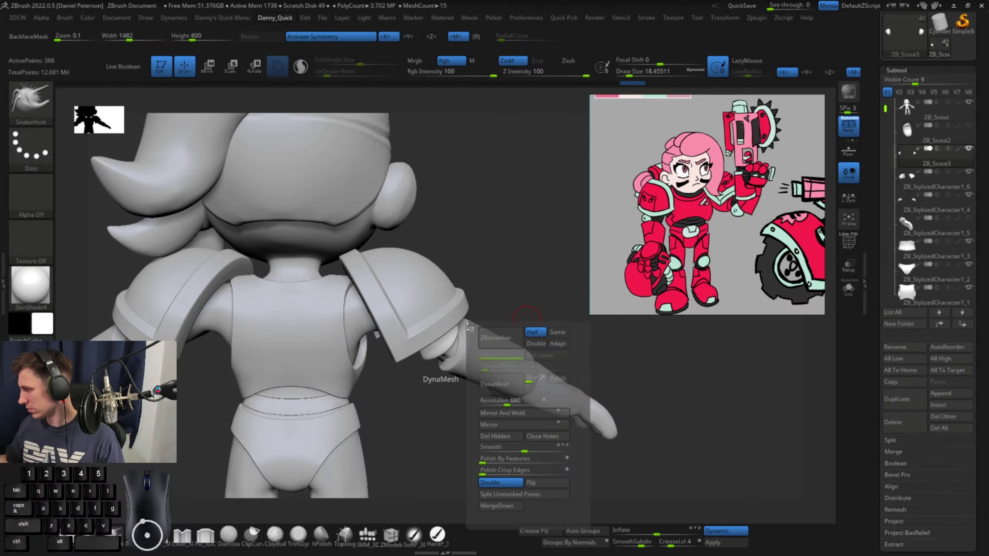
drag(502, 247, 507, 183)
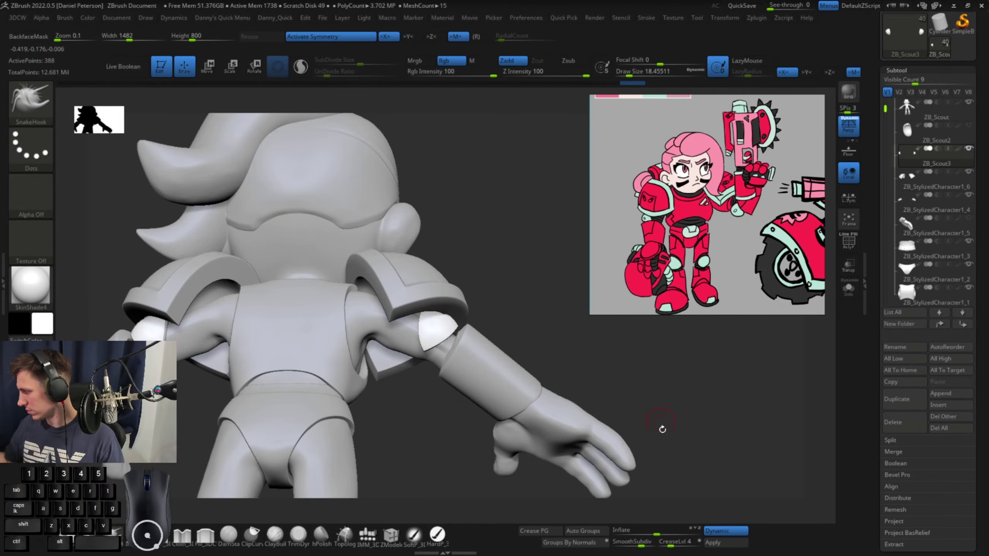
click(717, 542)
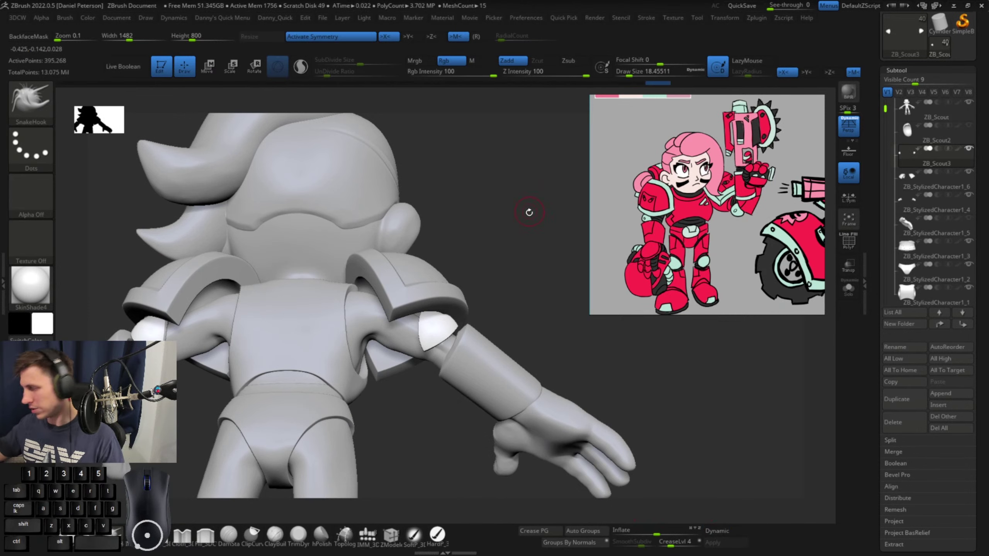
drag(529, 212, 580, 362)
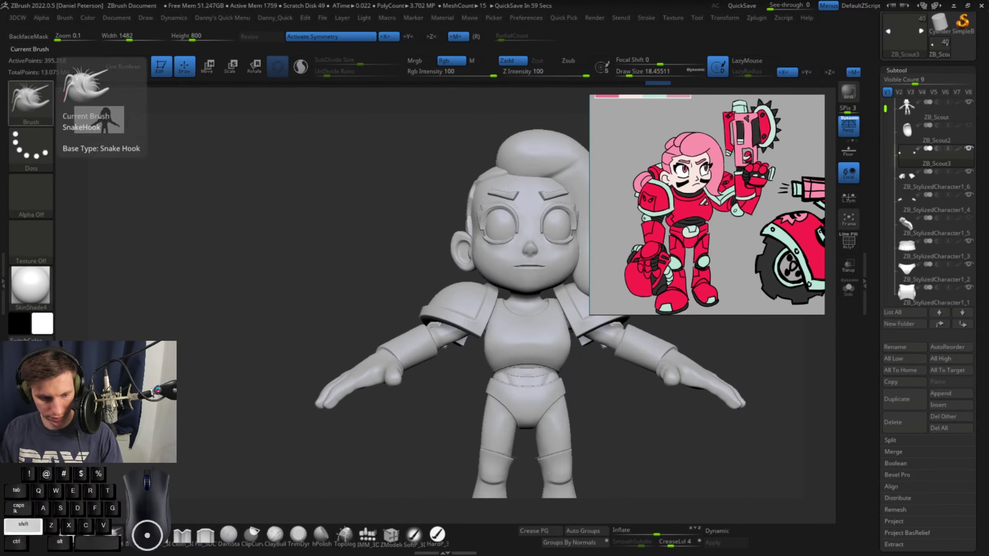
key(shift+s)
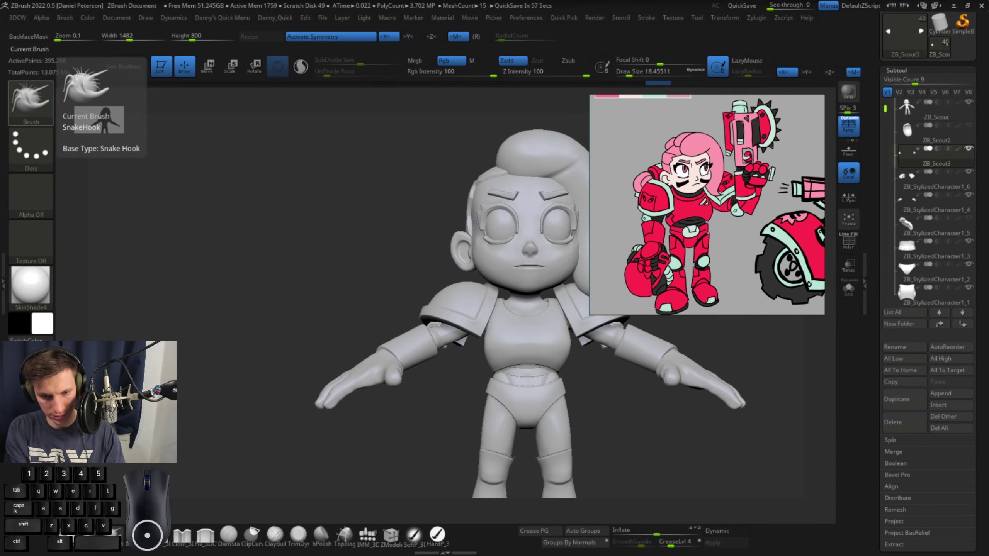
key(a)
key(space)
key(shift+2)
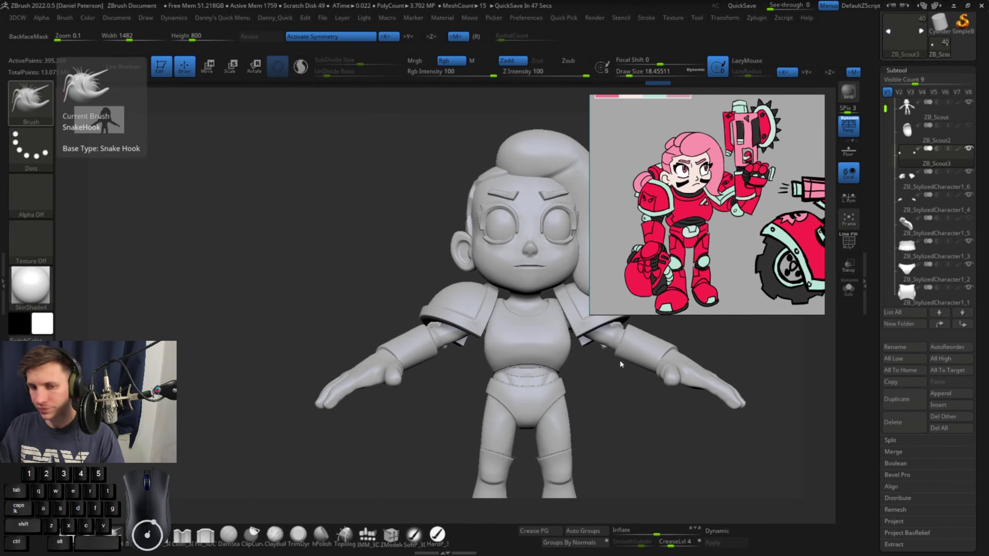
Centre the gizmo on the elbow shell with its orientation reset, and rotate the shells to follow the bend of the arms
mouse_move(335, 280)
mouse_down()
mouse_move(342, 253)
mouse_move(521, 238)
mouse_move(500, 205)
mouse_move(521, 198)
mouse_move(541, 243)
mouse_move(503, 291)
mouse_move(529, 248)
mouse_move(517, 268)
mouse_move(508, 243)
mouse_move(514, 192)
mouse_move(516, 239)
mouse_move(525, 227)
mouse_move(540, 257)
mouse_move(552, 249)
mouse_up()
key(w)
drag(564, 307, 602, 307)
alt+click(369, 251)
alt+click(405, 251)
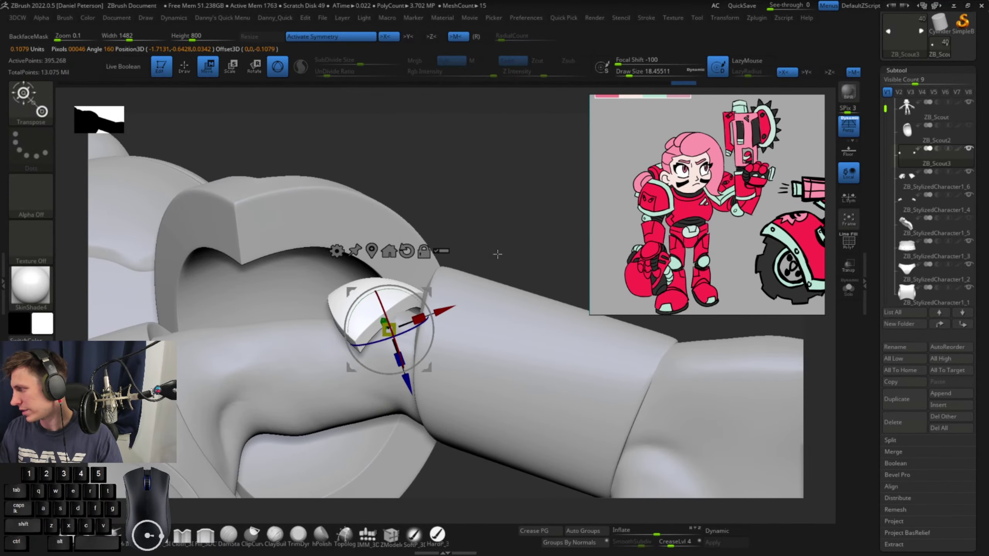
drag(496, 254, 394, 364)
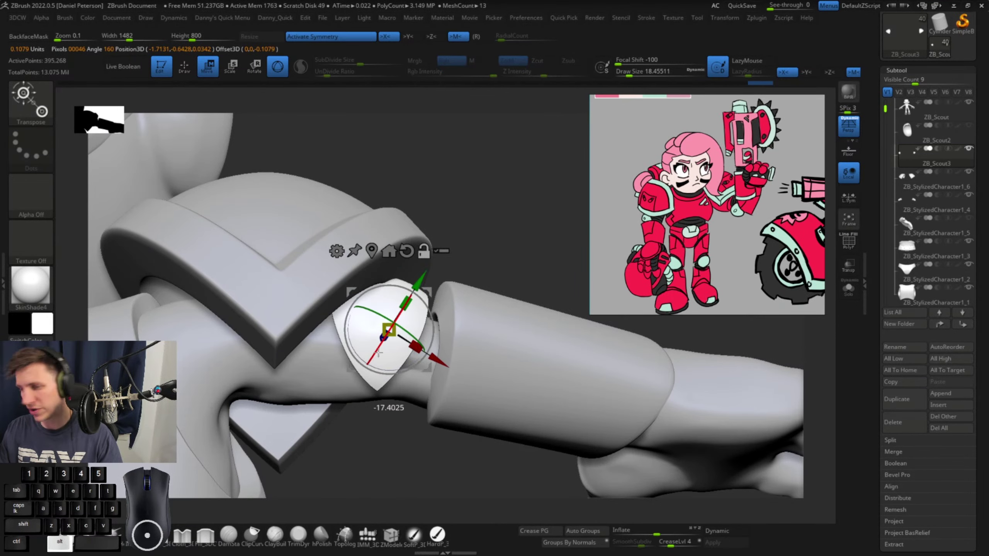
drag(510, 252, 383, 297)
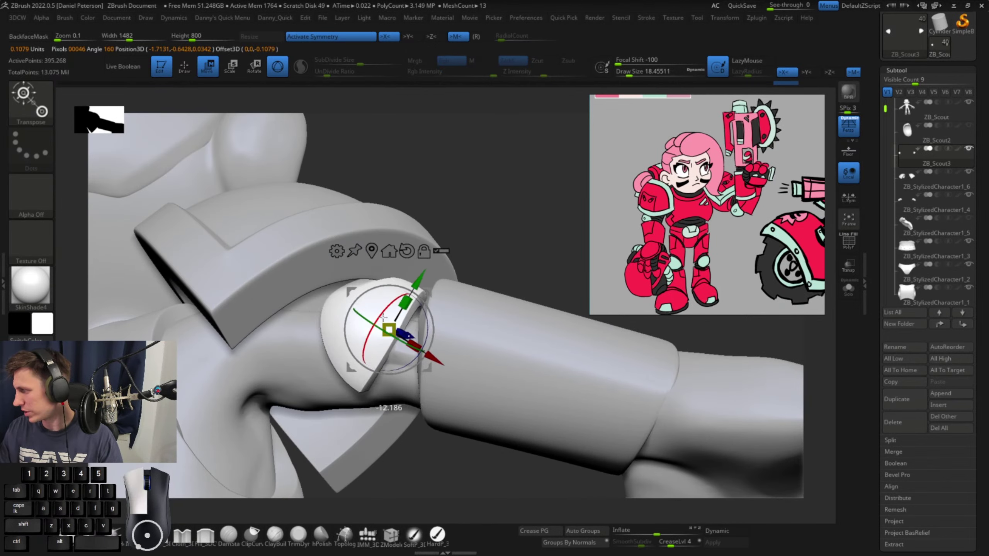
drag(486, 274, 364, 374)
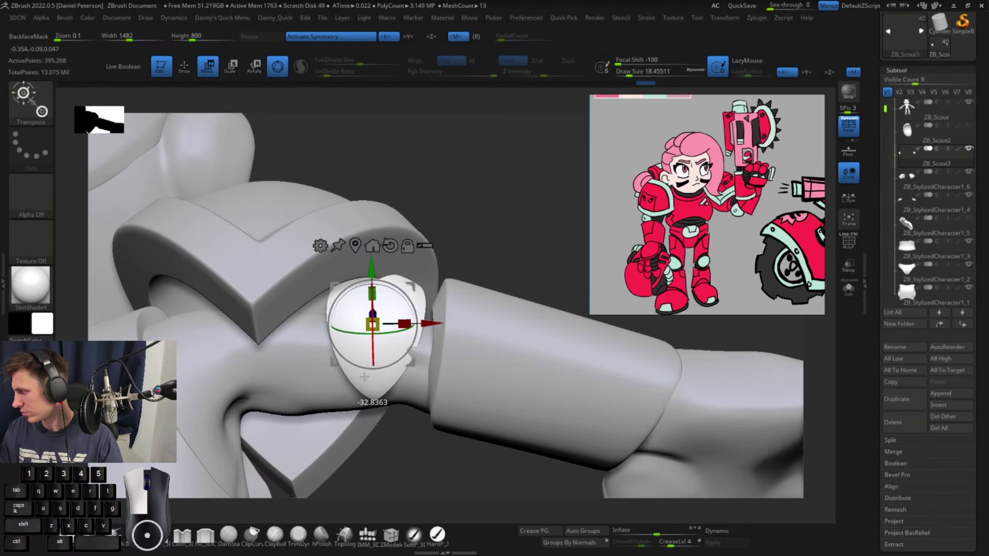
drag(438, 444, 407, 440)
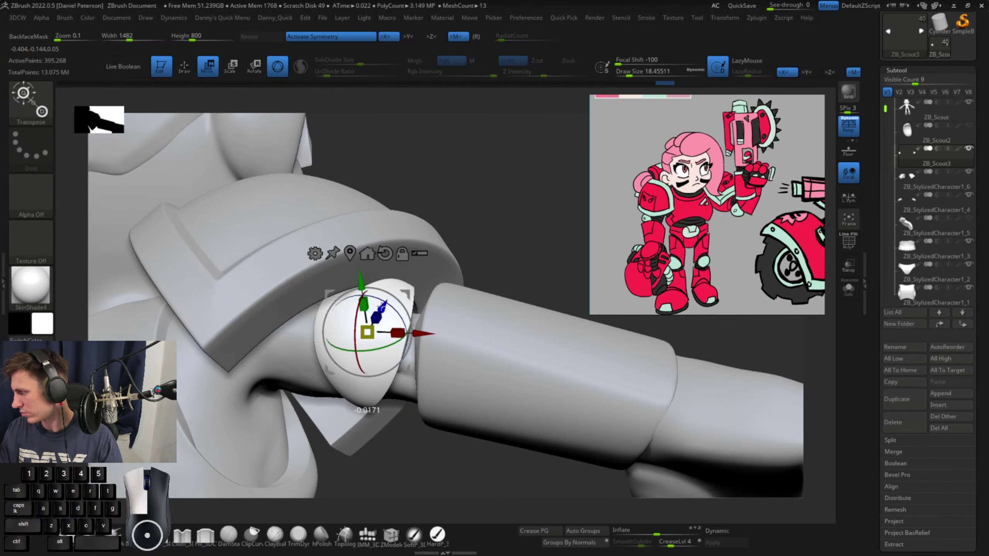
Adjust the elbow shells to sit over the back of the elbow joints beneath the shoulder armour
key(q)
mouse_move(393, 298)
mouse_down()
mouse_move(514, 177)
mouse_move(553, 164)
mouse_move(547, 224)
mouse_up()
key(w)
drag(397, 379, 406, 383)
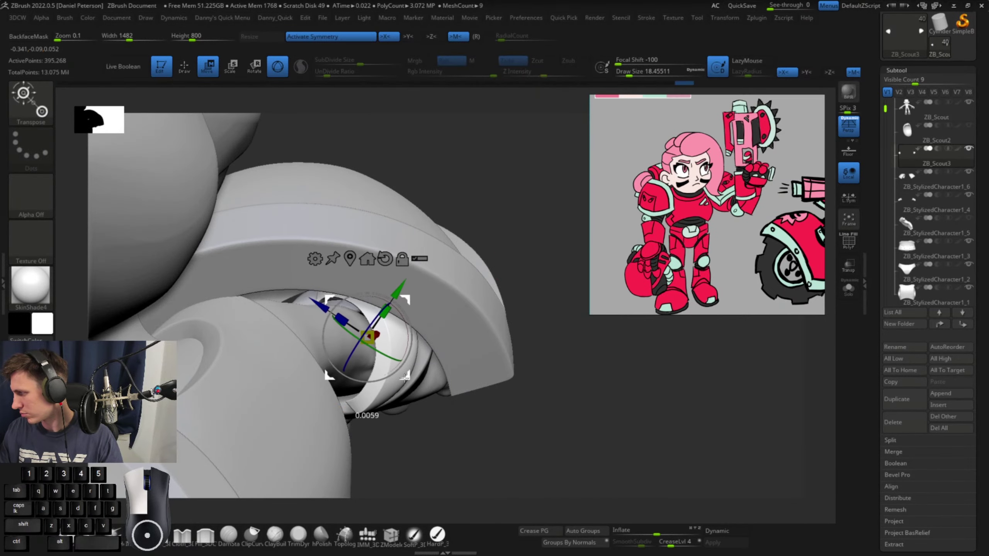
key(q)
mouse_move(541, 405)
mouse_down()
mouse_move(534, 313)
mouse_move(512, 310)
mouse_move(519, 265)
mouse_move(519, 329)
mouse_move(588, 416)
mouse_up()
key(w)
drag(367, 337, 350, 336)
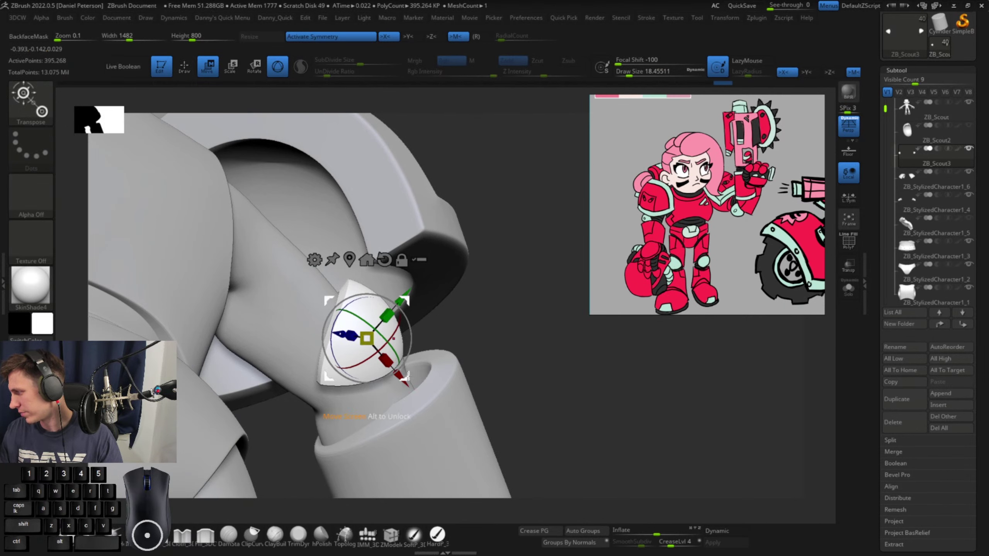
Shift the elbow shells along the arms toward the forearm guards
mouse_move(407, 376)
mouse_down()
mouse_move(427, 395)
mouse_move(419, 394)
mouse_up()
key(q)
mouse_move(517, 351)
mouse_down()
mouse_move(440, 374)
mouse_move(479, 355)
mouse_up()
key(w)
drag(415, 395, 438, 384)
Fine-tune the elbow shells' offset from the arm surface so they wrap around the joint
key(q)
mouse_move(642, 391)
mouse_down()
mouse_move(596, 360)
mouse_move(553, 276)
mouse_move(582, 233)
mouse_move(468, 281)
mouse_move(518, 283)
mouse_move(502, 335)
mouse_up()
key(w)
drag(437, 390, 396, 388)
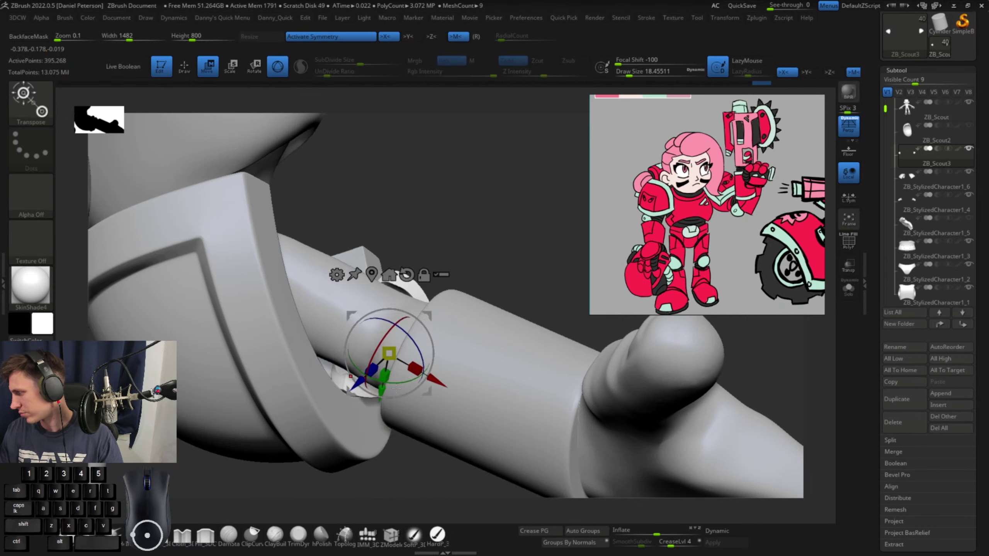
drag(478, 269, 380, 373)
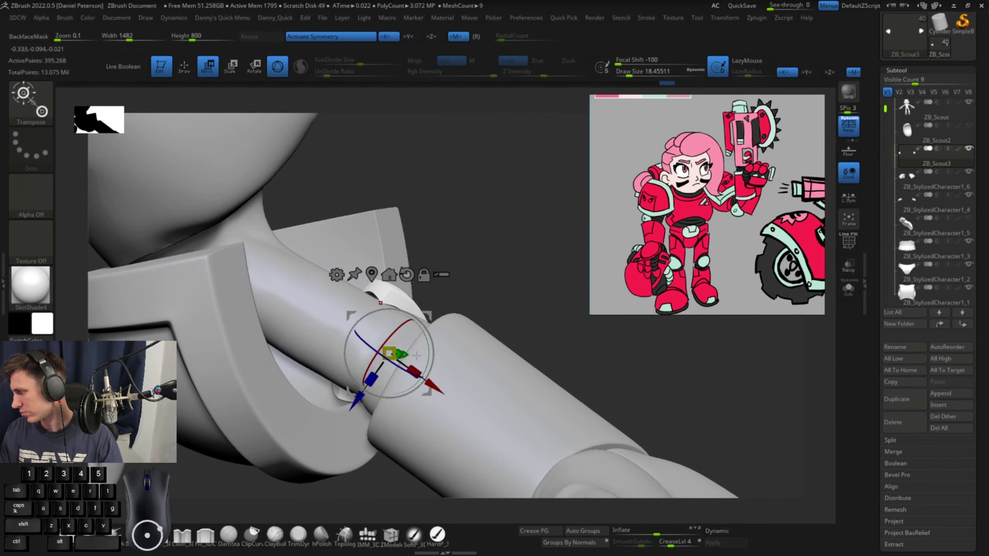
right_drag(416, 356, 426, 394)
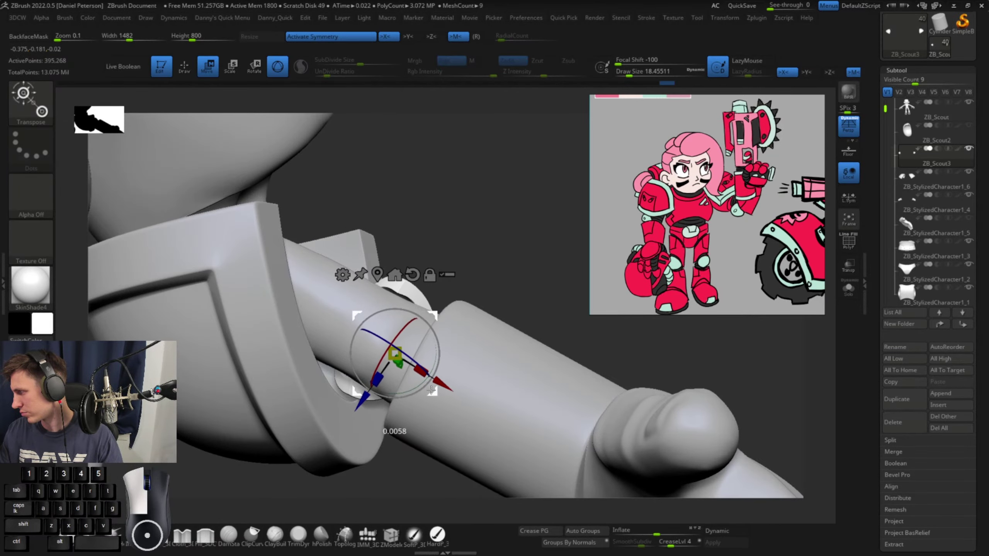
key(q)
mouse_move(518, 267)
right_down()
mouse_move(508, 265)
mouse_move(470, 380)
mouse_move(514, 397)
right_up()
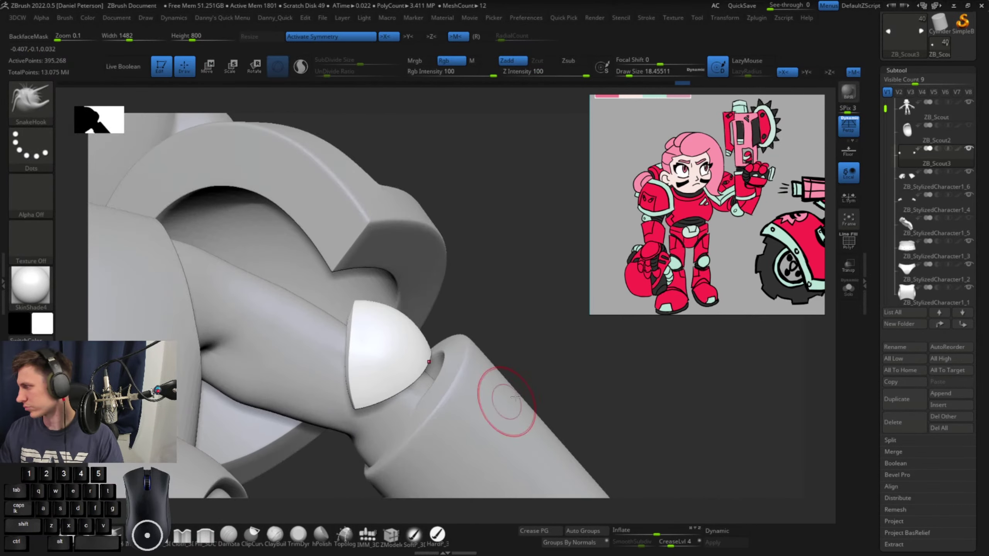
Move the elbow shells slightly outward into the gap between the upper arm and the forearm guard
mouse_move(540, 379)
alt+mouse_down()
mouse_move(536, 329)
mouse_move(556, 360)
mouse_move(602, 361)
mouse_move(481, 388)
mouse_move(514, 331)
mouse_move(493, 258)
mouse_move(503, 283)
alt+mouse_up()
key(w)
key(q)
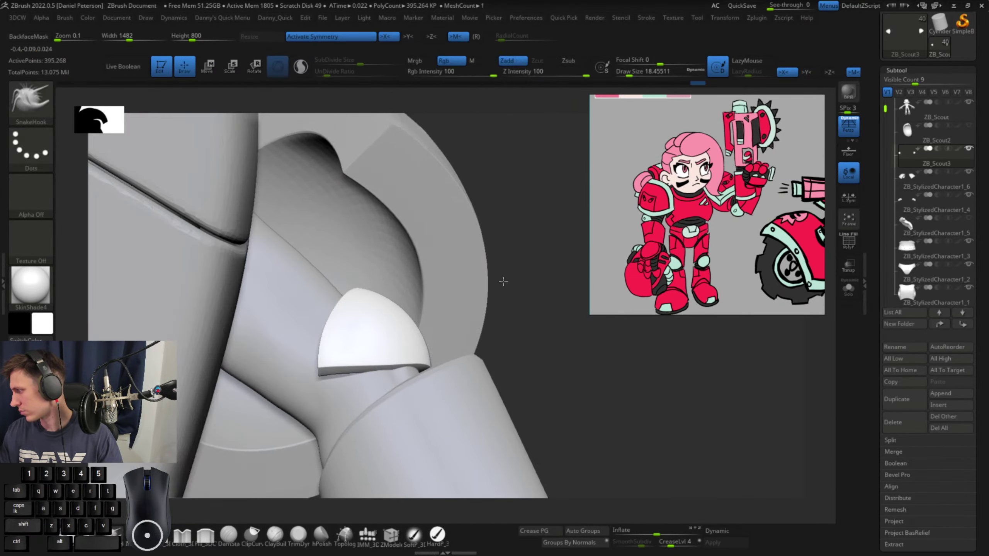
key(w)
mouse_move(433, 371)
mouse_down()
mouse_move(434, 399)
mouse_move(525, 380)
mouse_move(431, 392)
mouse_move(558, 404)
mouse_move(511, 413)
mouse_move(538, 394)
mouse_move(523, 448)
mouse_move(474, 376)
mouse_move(483, 342)
mouse_up()
key(q)
drag(441, 315, 430, 282)
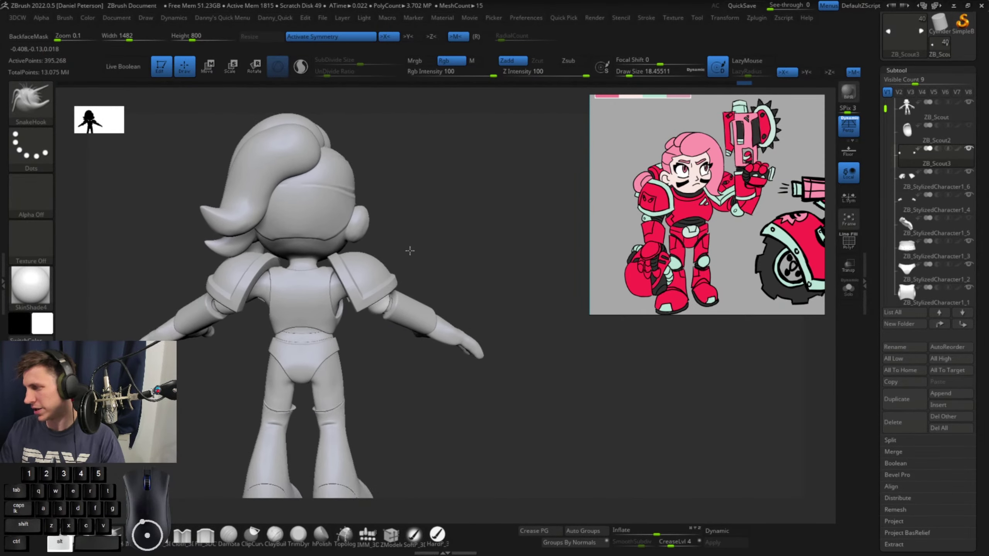
key(w)
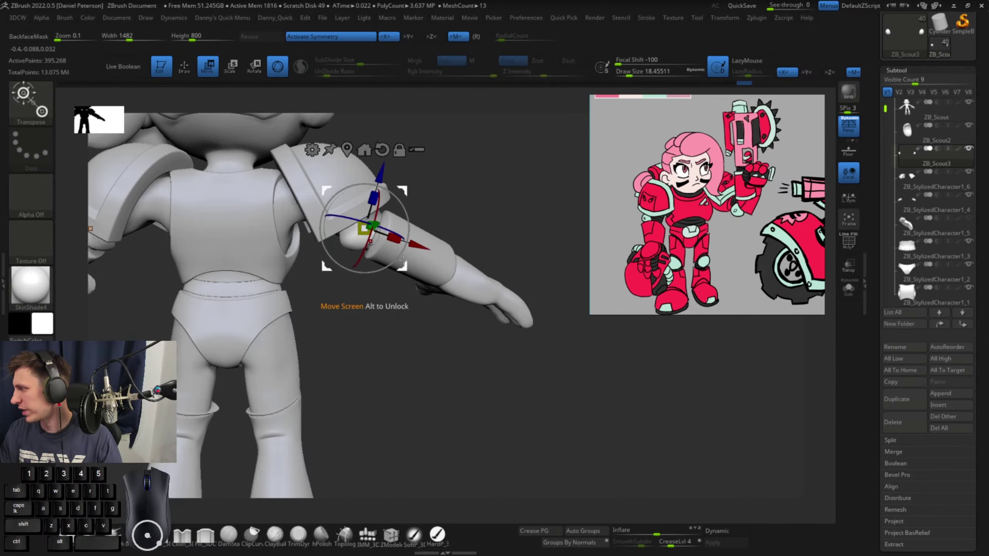
key(ctrl+z)
key(ctrl+z)
key(ctrl+z)
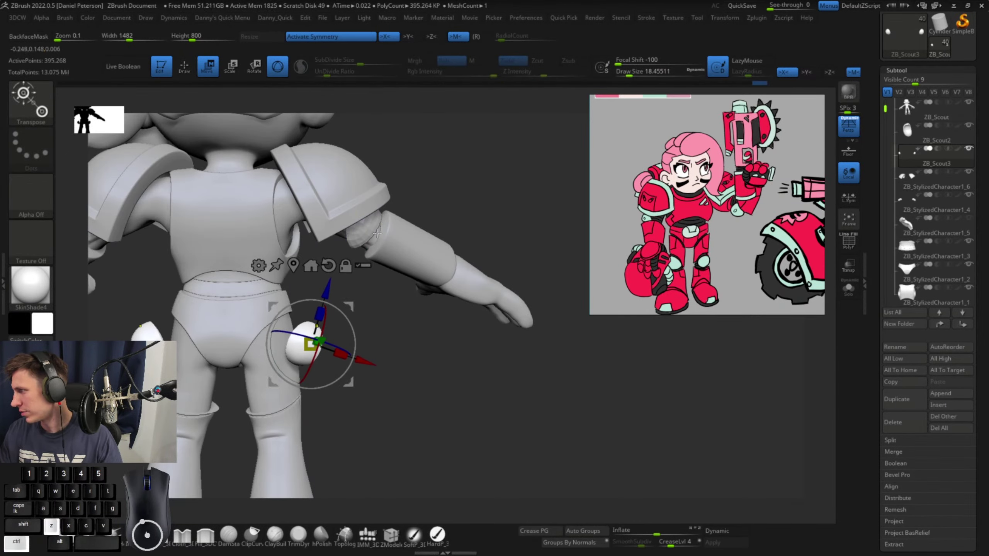
key(ctrl+z)
key(q)
alt+drag(467, 188, 448, 192)
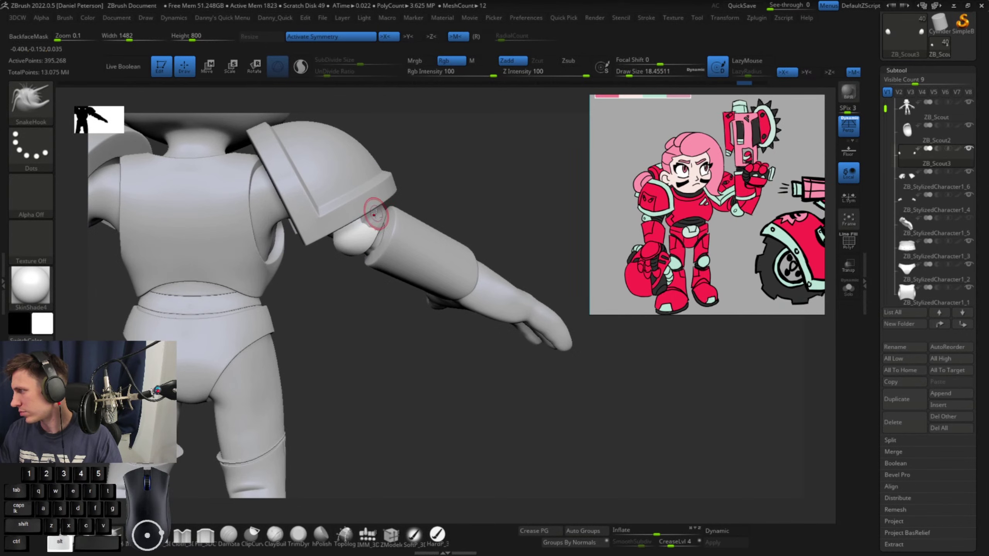
Select the low-poly original shell, ZB_Scout2, move it down beside the thigh, and reset and recentre its gizmo
alt+click(374, 215)
key(w)
drag(395, 286, 331, 423)
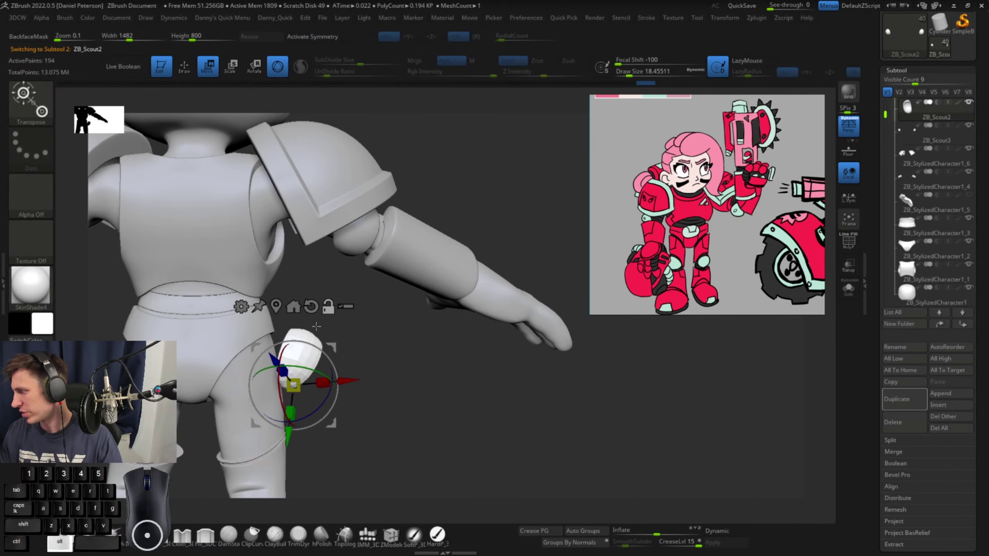
alt+click(311, 307)
alt+click(276, 306)
Rotate the low-poly shell so its dome faces forward like a knee pad, and adjust its scale
right_drag(447, 351, 311, 360)
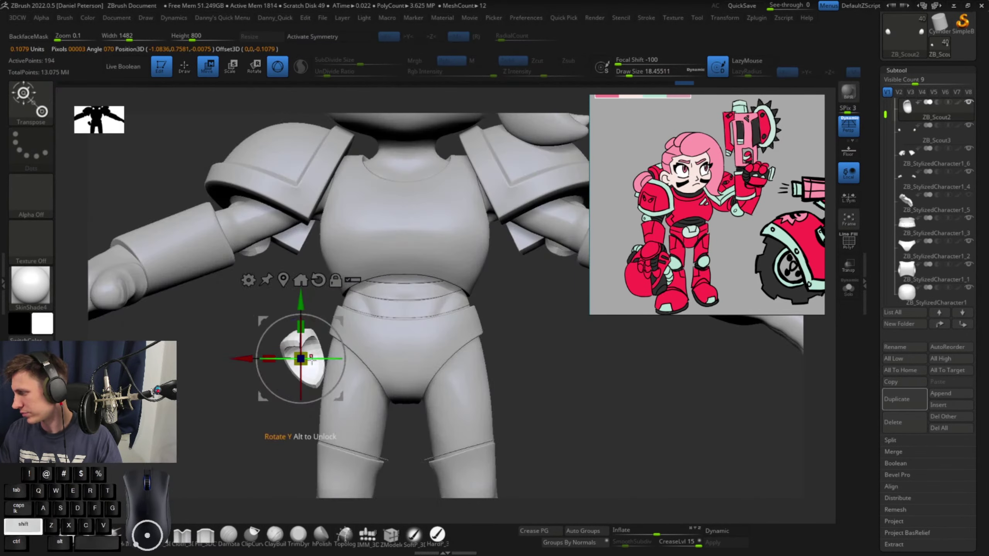
drag(311, 358, 311, 430)
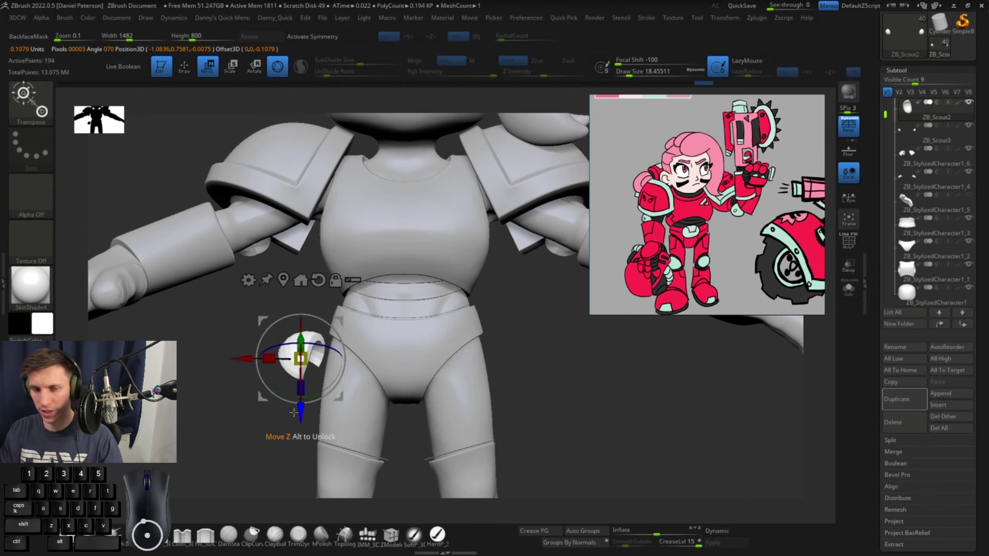
drag(266, 378, 334, 381)
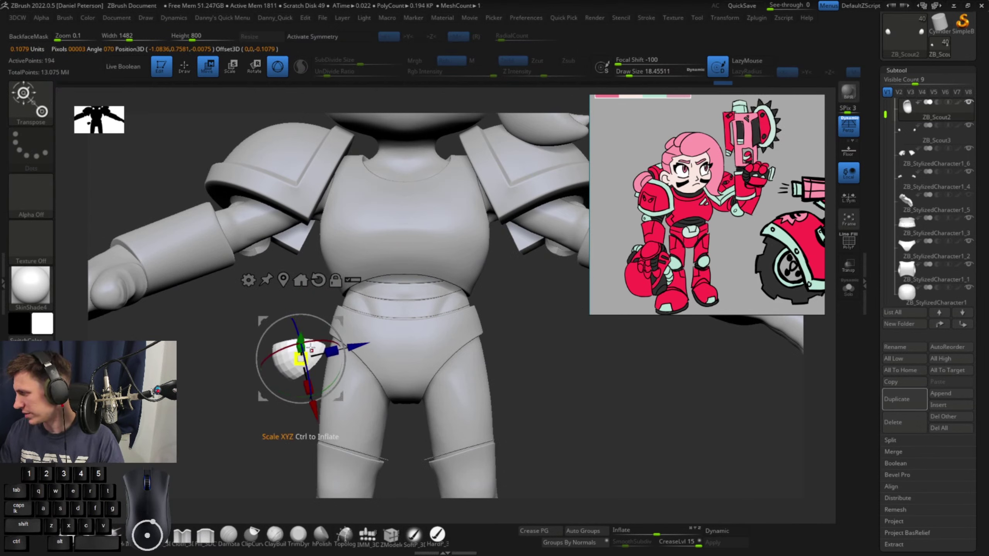
drag(311, 349, 333, 384)
drag(272, 364, 277, 356)
Move the low-poly shell onto the front of the character's knee, checking it from the side
key(q)
shift+drag(541, 356, 604, 360)
mouse_move(459, 389)
alt+mouse_down()
mouse_move(486, 323)
mouse_move(505, 360)
mouse_move(386, 231)
mouse_move(498, 380)
mouse_move(469, 364)
mouse_move(445, 467)
alt+mouse_up()
key(w)
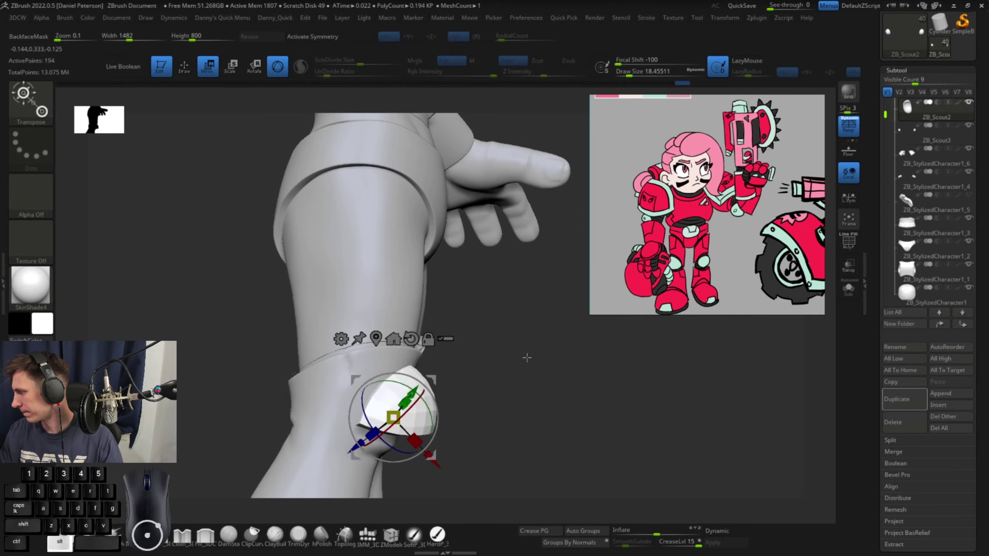
mouse_move(525, 353)
mouse_down()
mouse_move(435, 289)
mouse_move(353, 269)
mouse_move(375, 291)
mouse_move(371, 329)
mouse_move(401, 319)
mouse_up()
key(q)
drag(460, 329, 475, 342)
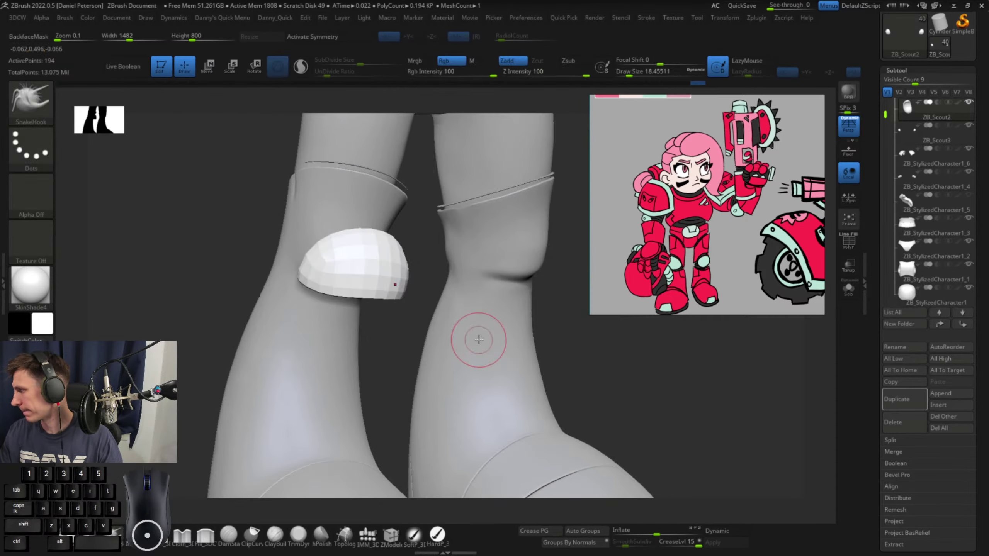
Reset and recentre the gizmo on the knee shell and align the shell with the leg
mouse_move(574, 342)
mouse_down()
mouse_move(601, 357)
mouse_move(505, 316)
mouse_move(409, 253)
mouse_move(437, 295)
mouse_up()
key(w)
alt+click(402, 238)
alt+click(368, 238)
drag(429, 338, 406, 322)
Refine the knee shell's position and tilt so it sits against the knee just below the thigh armour
key(q)
mouse_move(518, 346)
alt+mouse_down()
mouse_move(490, 411)
mouse_move(416, 385)
mouse_move(547, 393)
alt+mouse_up()
key(w)
mouse_move(323, 363)
mouse_down()
mouse_move(310, 358)
mouse_move(322, 355)
mouse_up()
drag(515, 364, 560, 355)
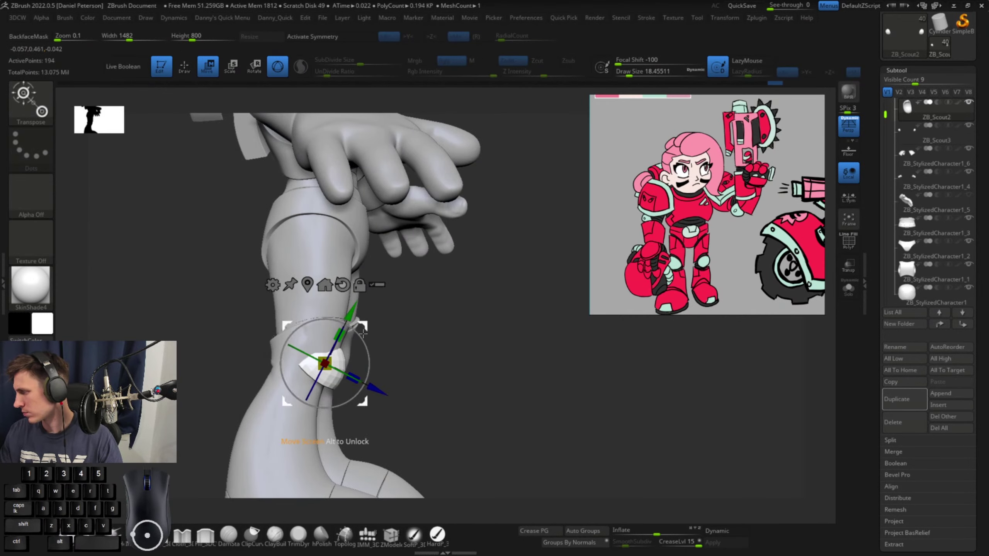
alt+drag(362, 333, 333, 322)
drag(363, 402, 369, 394)
drag(371, 374, 366, 395)
Mirror the knee shell across to the other leg
key(q)
mouse_move(463, 386)
mouse_down()
mouse_move(371, 384)
mouse_move(341, 329)
mouse_up()
alt+drag(480, 292, 507, 300)
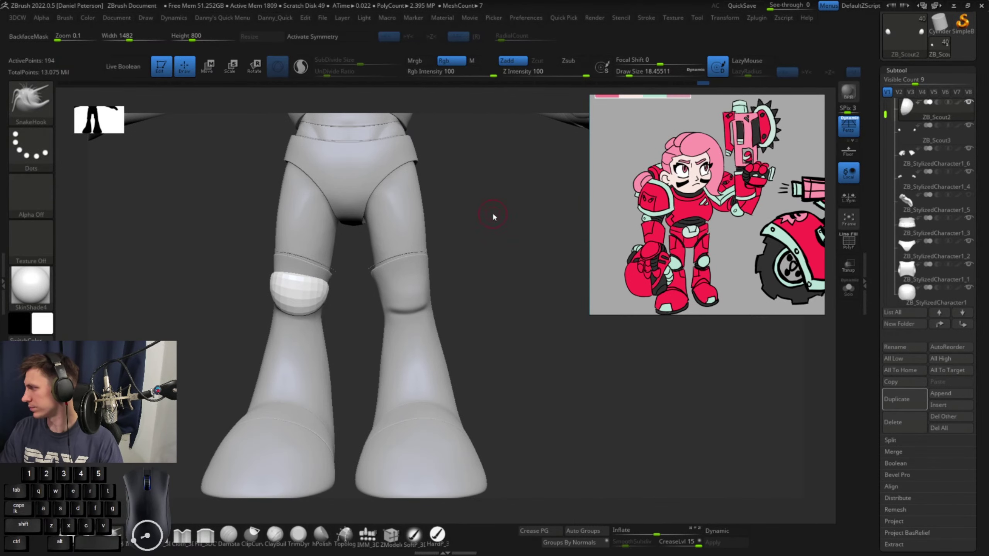
key(space)
click(475, 297)
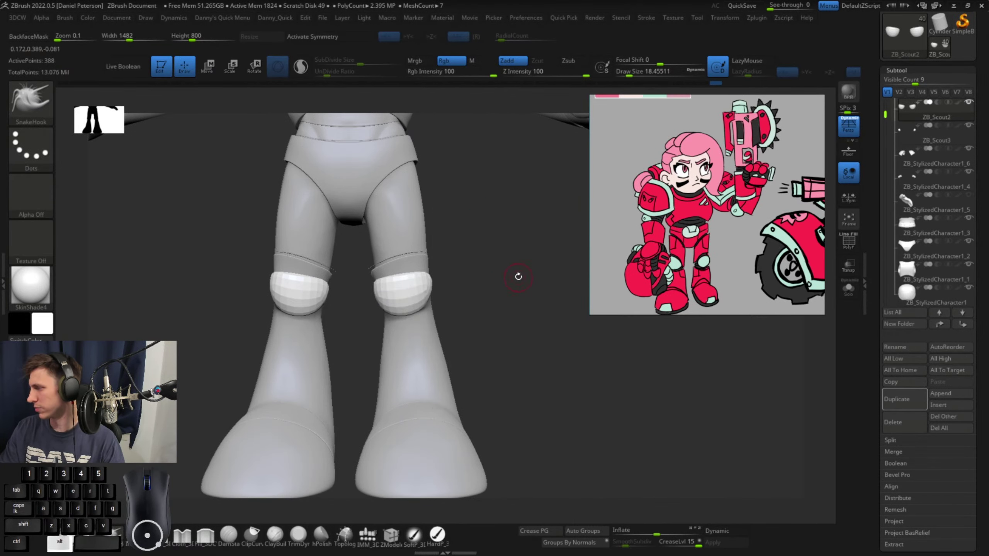
drag(518, 276, 592, 519)
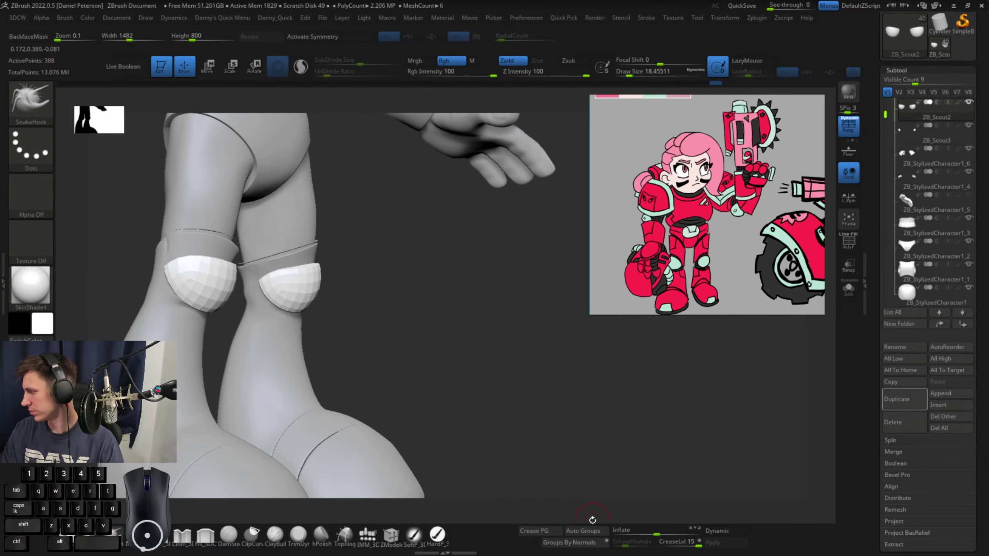
Enable dynamic subdivision on the knee pads and set their crease level to 3
click(727, 531)
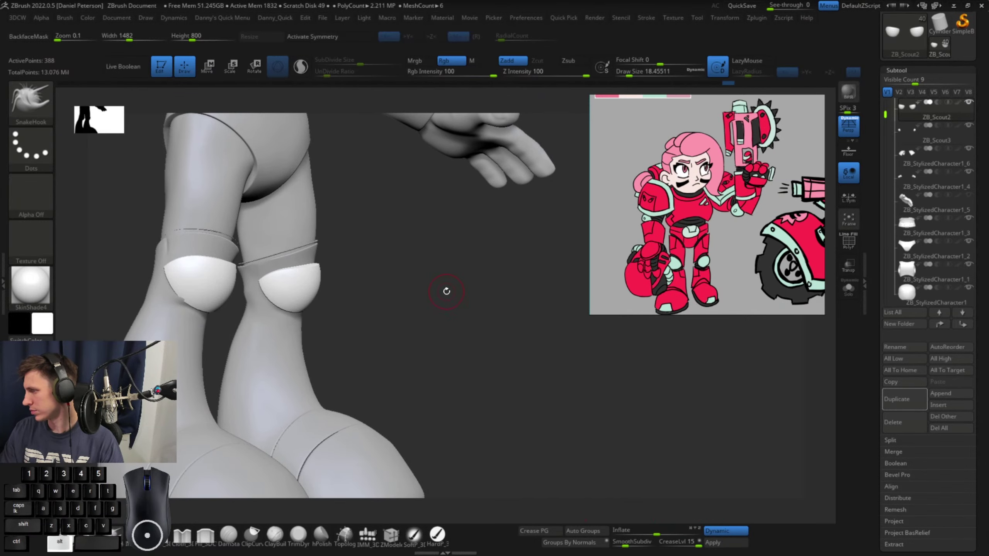
alt+drag(446, 290, 527, 444)
drag(625, 542, 668, 544)
alt+drag(514, 390, 441, 319)
mouse_move(475, 367)
shift+mouse_down()
mouse_move(467, 345)
mouse_move(481, 344)
mouse_move(391, 331)
mouse_move(453, 379)
mouse_move(536, 386)
mouse_move(454, 389)
mouse_move(439, 412)
shift+mouse_up()
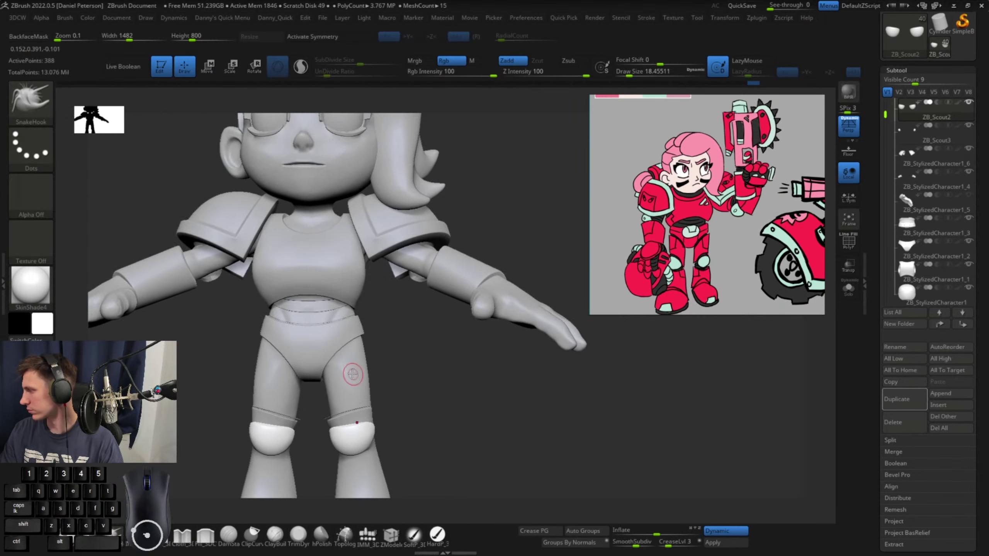
Select the base body and duplicate it as a separate subtool
alt+click(352, 373)
alt+drag(441, 365, 431, 299)
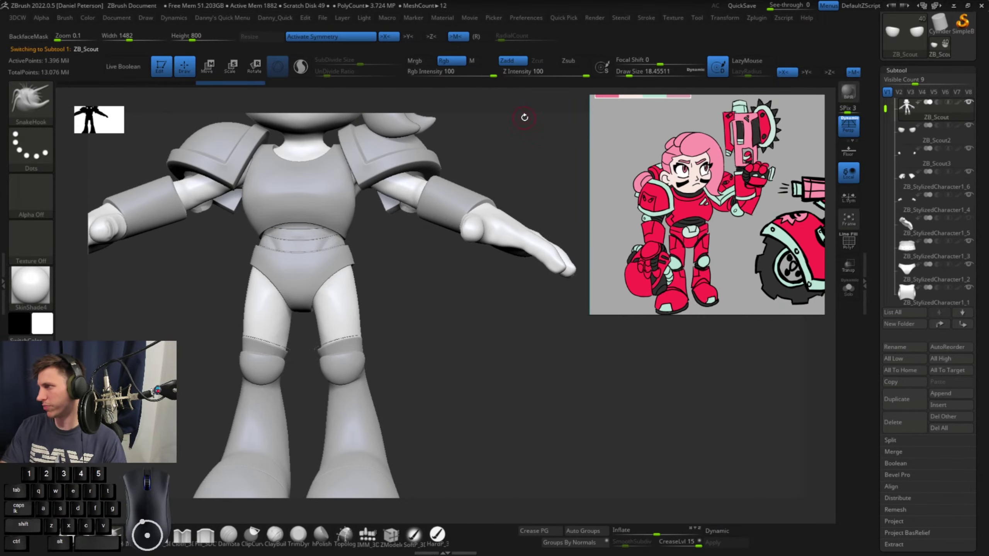
alt+drag(516, 122, 454, 302)
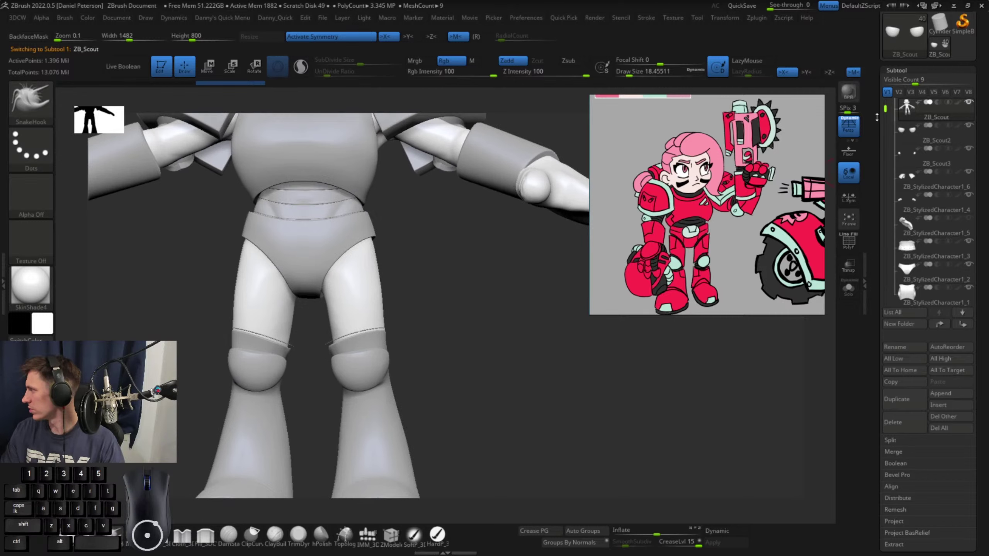
click(901, 399)
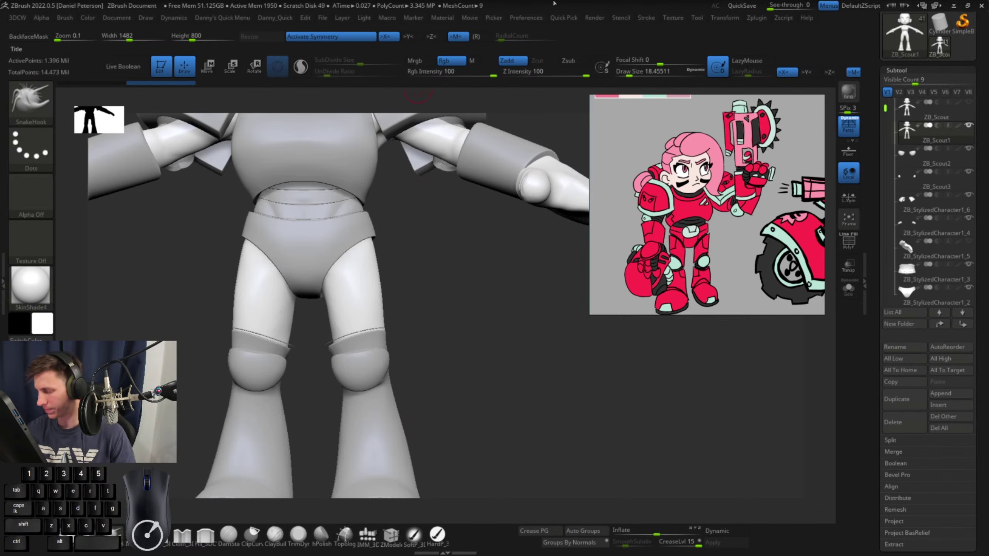
Show the duplicated body's polygroups, merge them into one group, and turn off symmetry
drag(479, 319, 477, 298)
alt+drag(429, 262, 557, 279)
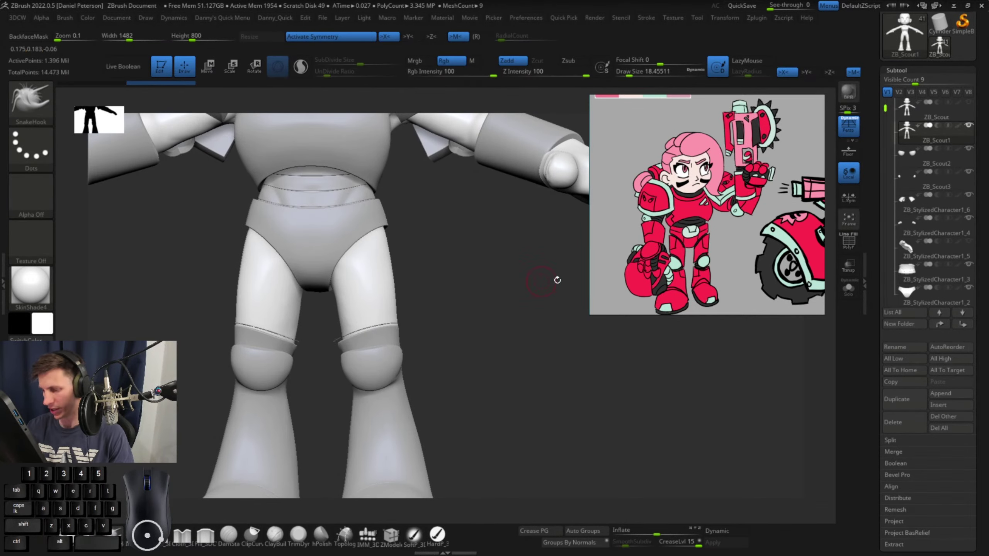
click(848, 243)
alt+drag(468, 291, 353, 514)
key(ctrl+w)
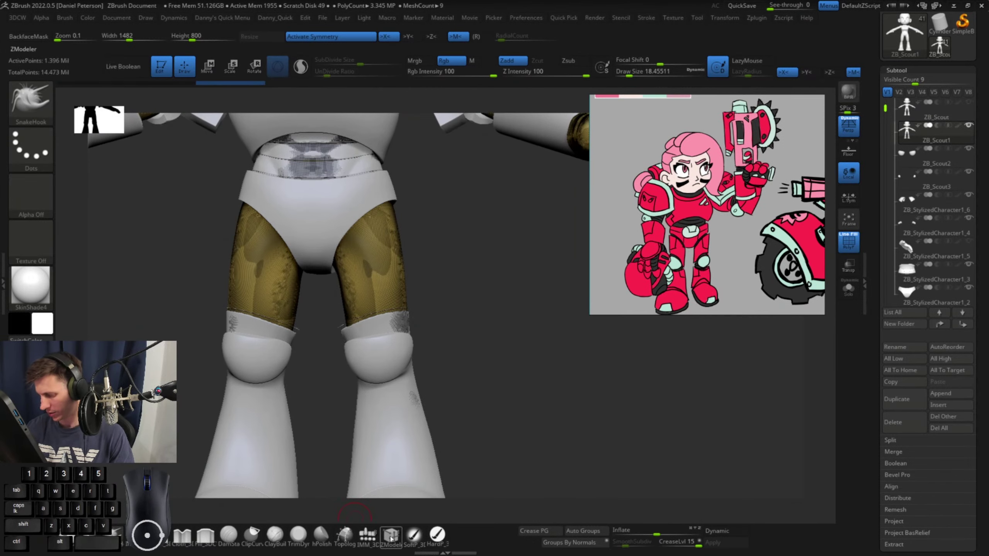
click(290, 38)
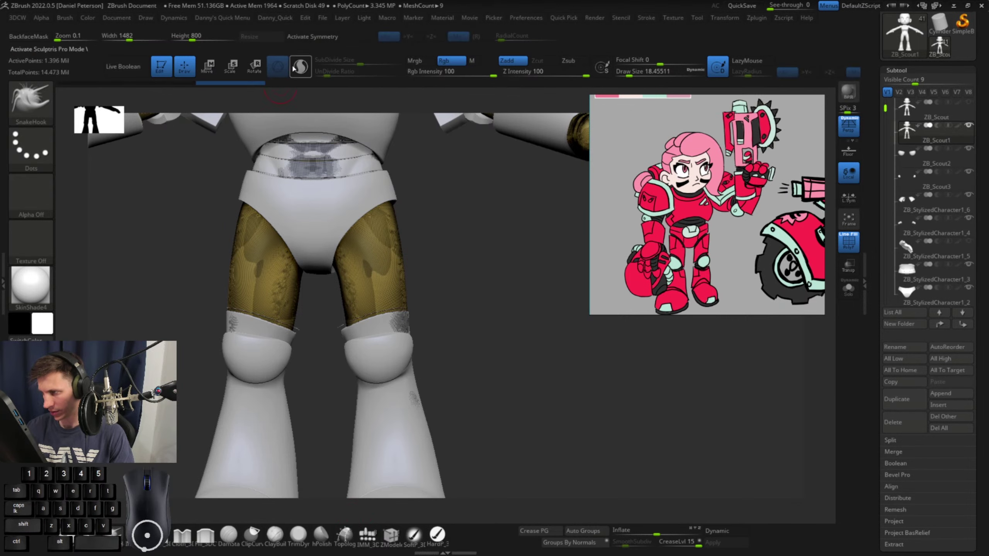
mouse_move(498, 276)
mouse_down()
mouse_move(505, 272)
mouse_move(360, 269)
mouse_move(456, 252)
mouse_move(423, 236)
mouse_move(422, 245)
mouse_up()
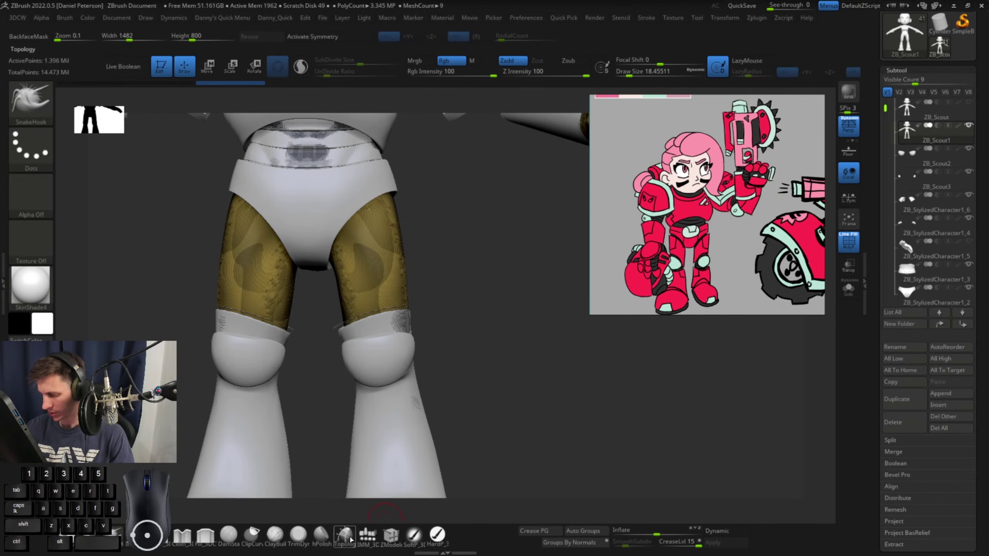
Slice one thigh of the duplicated body with SliceCurve along the curved leg opening of the pelvis armour
key(ctrl+shift)
key(ctrl+shift)
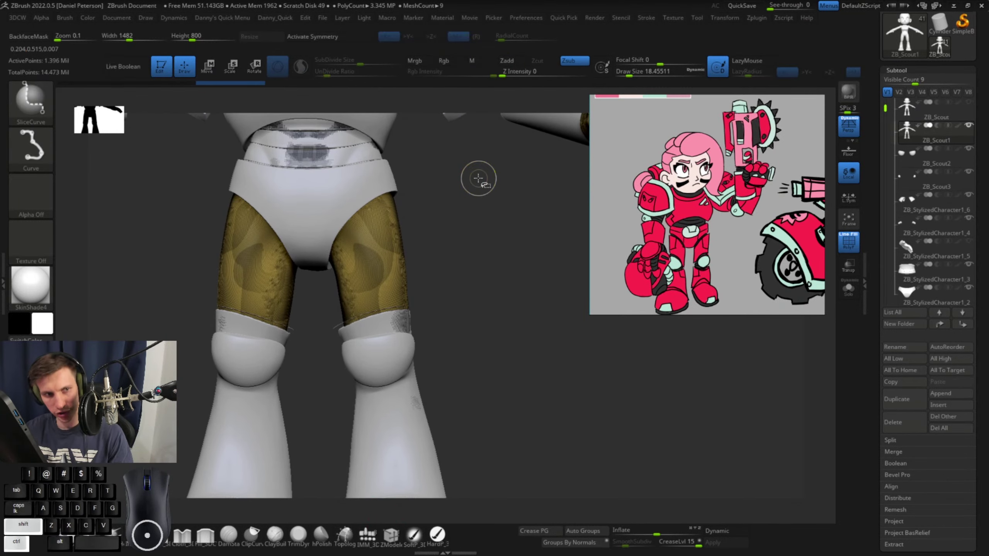
alt+drag(515, 248, 492, 270)
alt+drag(492, 271, 513, 262)
key(ctrl+shift)
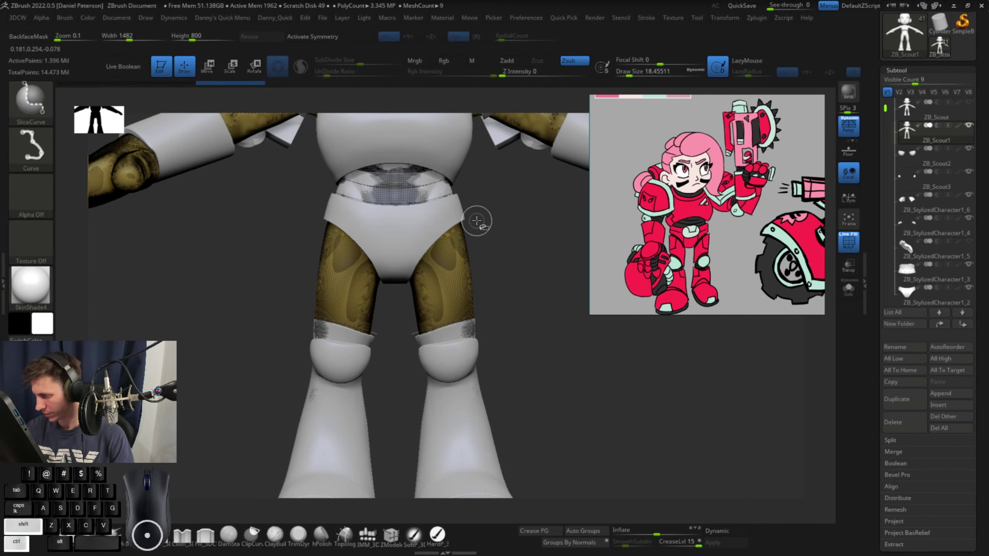
ctrl+shift+drag(477, 221, 428, 252)
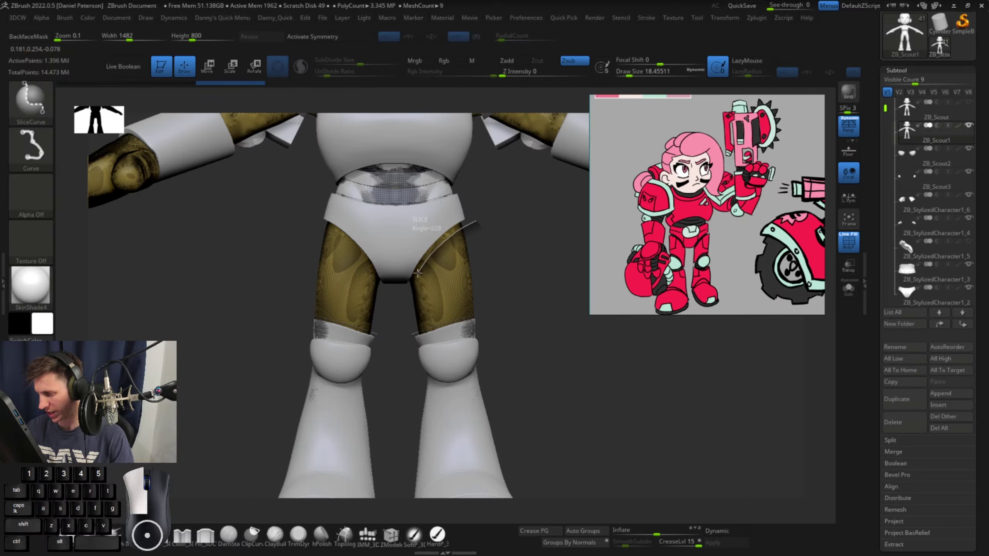
ctrl+shift+drag(403, 308, 401, 309)
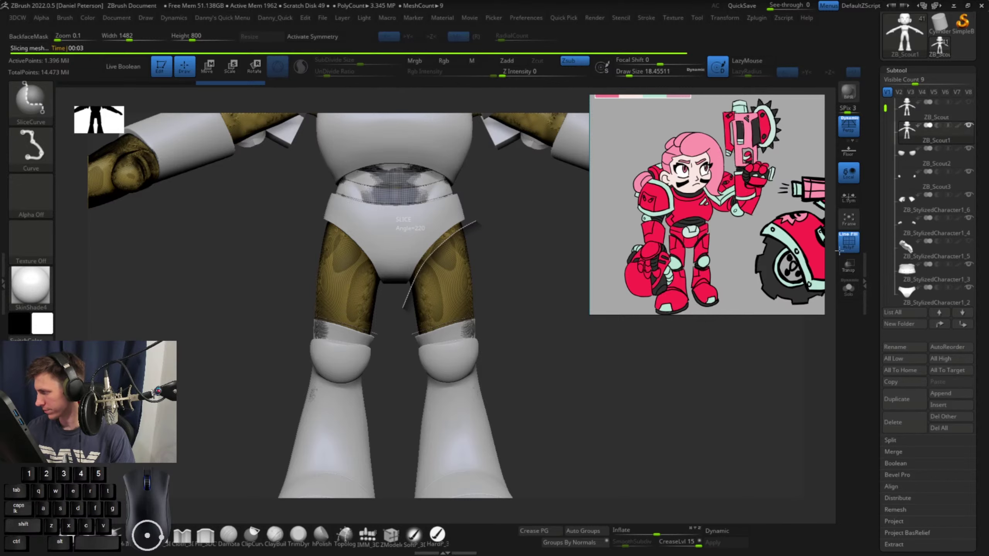
Isolate the duplicated body, mask the arm on the sliced side and the opposite leg, and assign the masked areas their own polygroup
drag(616, 375, 715, 375)
click(848, 289)
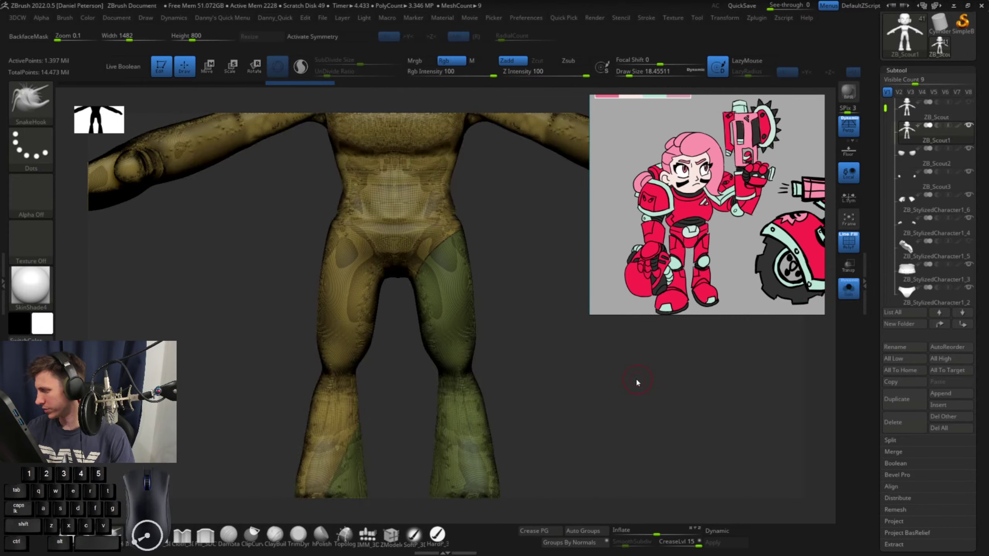
alt+drag(637, 382, 427, 355)
ctrl+drag(526, 187, 366, 308)
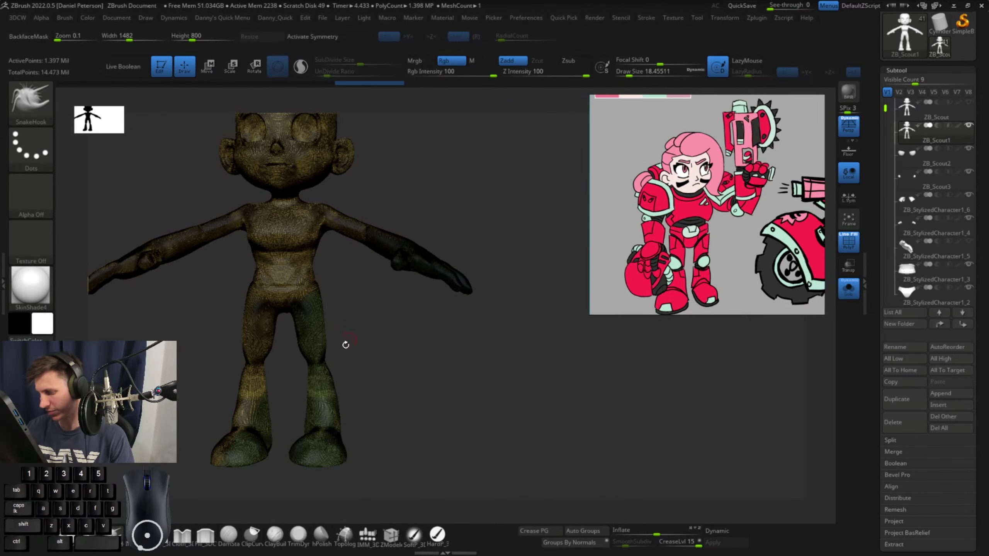
alt+drag(390, 342, 416, 319)
ctrl+drag(161, 290, 306, 494)
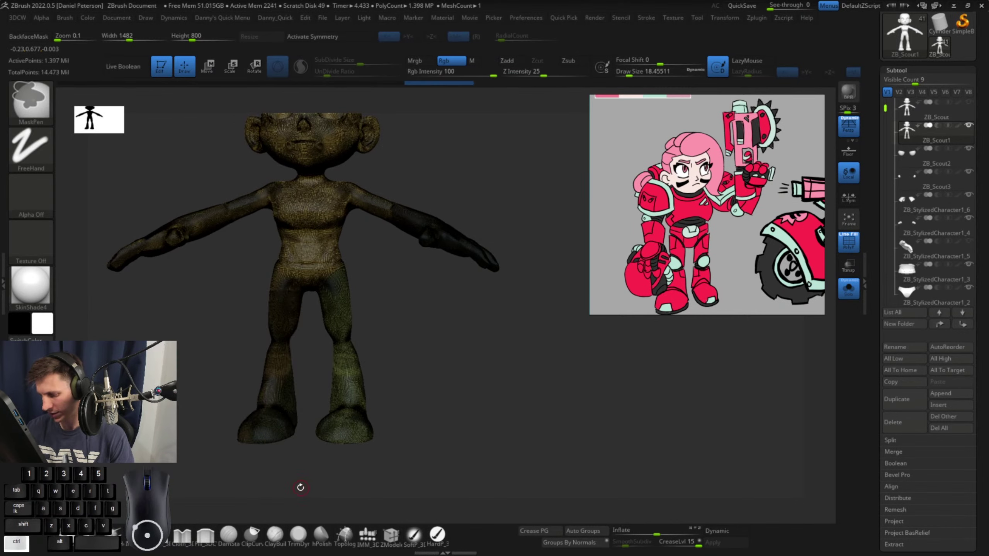
key(ctrl+w)
alt+drag(475, 374, 536, 265)
click(844, 293)
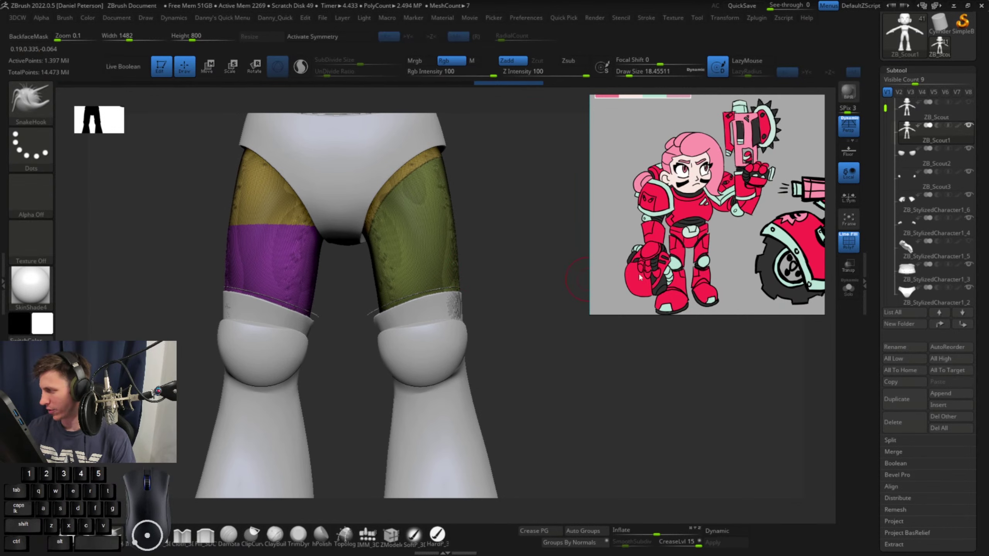
Try to move one knee pad up along the leg
drag(514, 314, 413, 332)
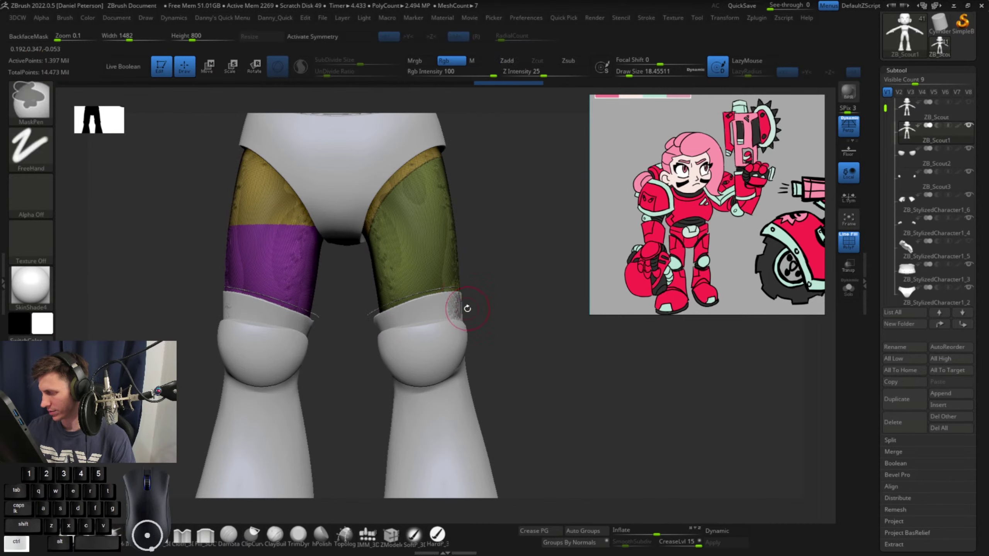
drag(492, 304, 434, 331)
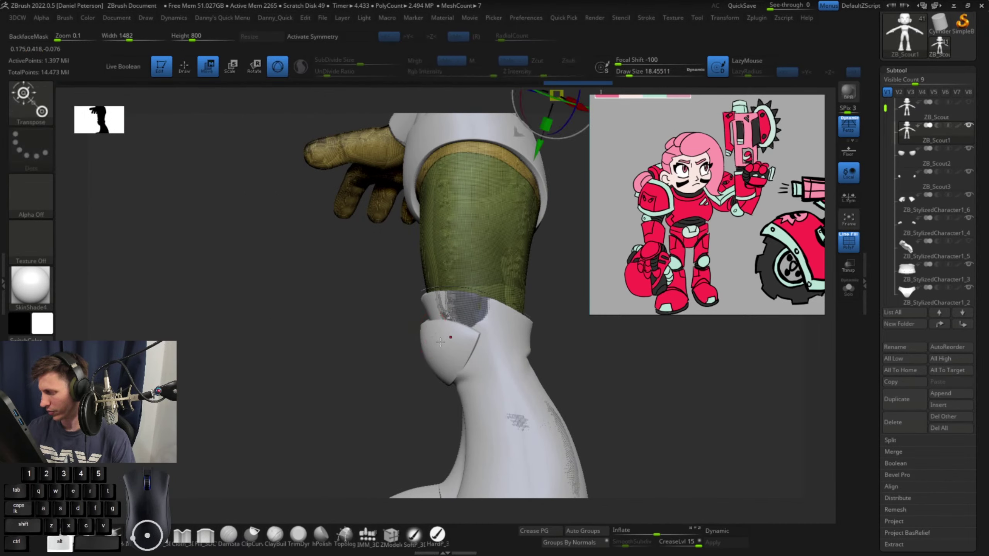
alt+click(440, 341)
drag(438, 301, 438, 298)
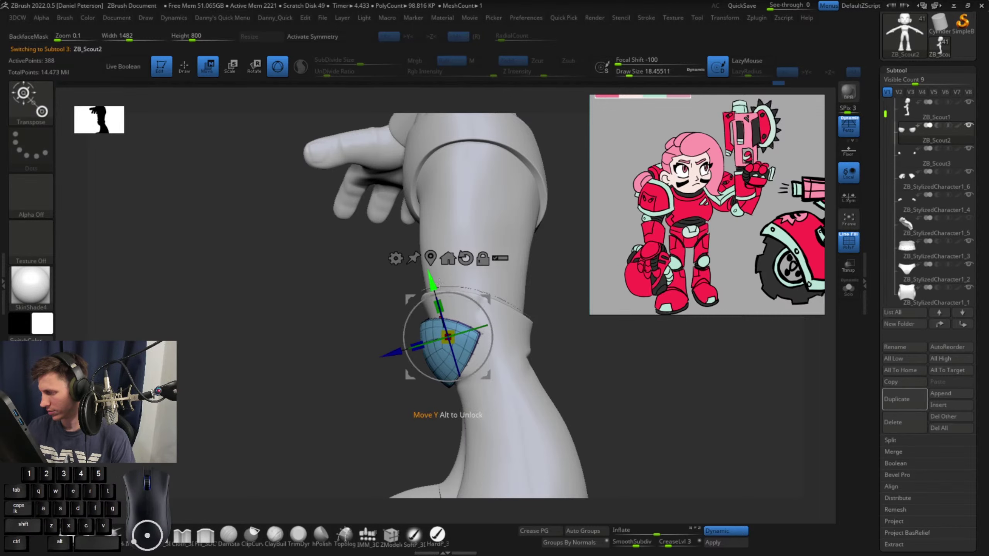
drag(557, 292, 638, 293)
key(ctrl+z)
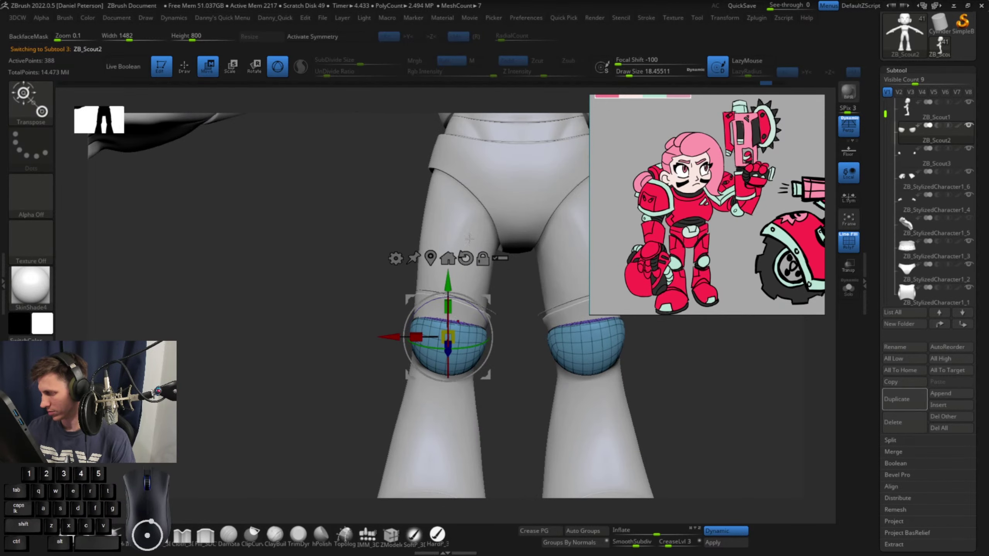
Turn on symmetry for the knee pads and undo the trial move made with it
click(337, 40)
drag(448, 302, 554, 316)
key(ctrl+z)
key(ctrl+z)
key(q)
mouse_move(494, 315)
shift+mouse_down()
mouse_move(473, 310)
mouse_move(480, 303)
shift+mouse_up()
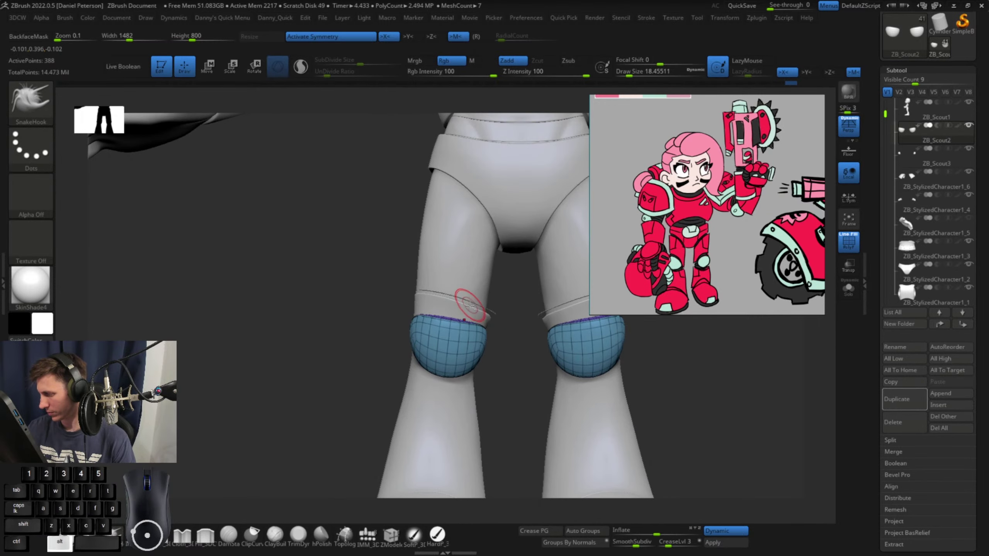
Hide the boot and lower-leg armour and reselect the duplicated body
alt+click(480, 304)
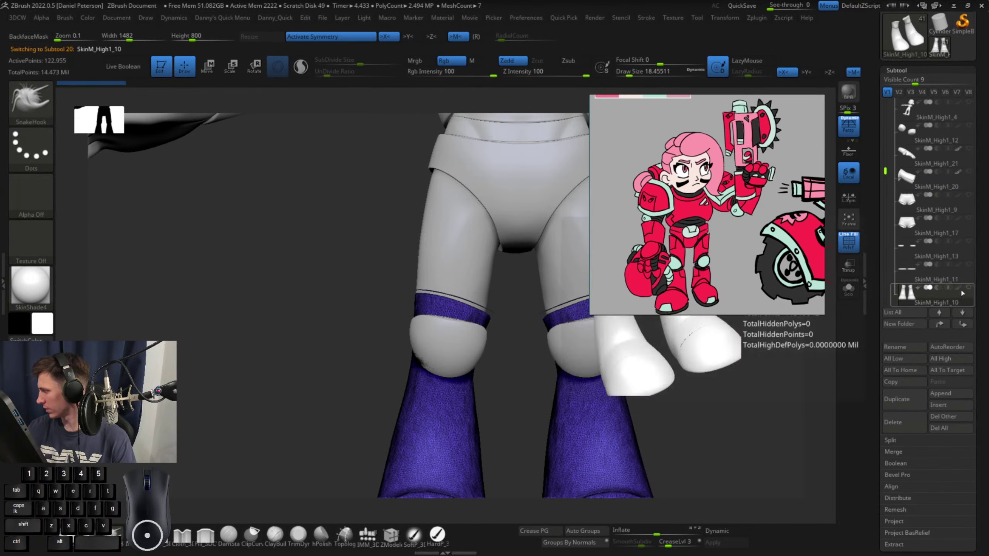
alt+click(471, 269)
alt+drag(523, 320, 418, 343)
alt+drag(598, 224, 518, 217)
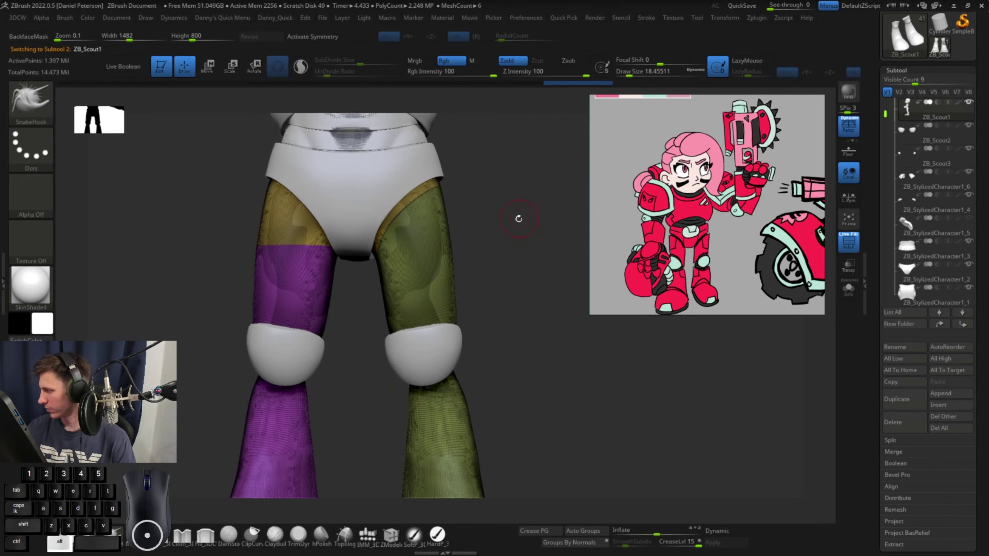
Adjust the fit of both knee pads symmetrically over the exposed knees
drag(489, 276, 514, 338)
key(w)
alt+click(499, 361)
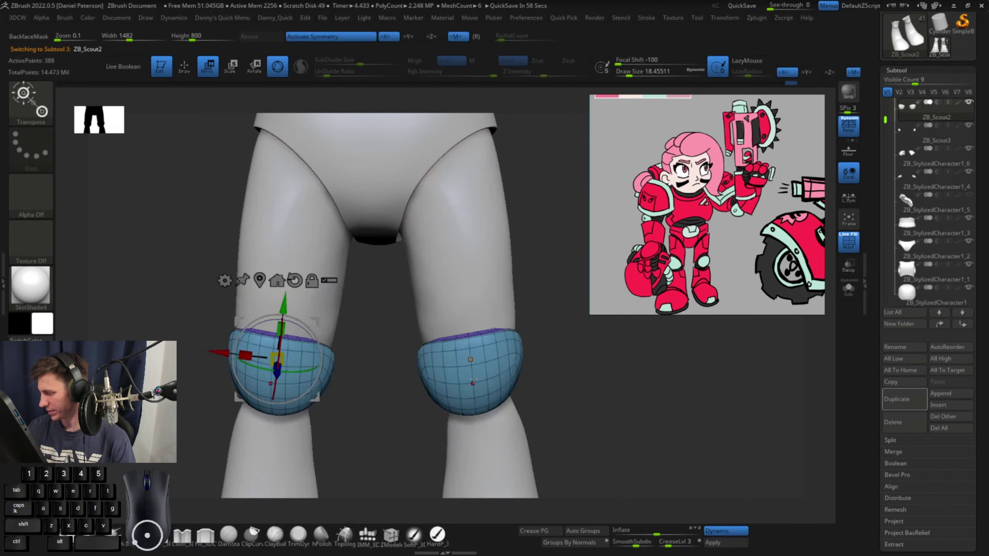
drag(281, 356, 210, 353)
key(q)
mouse_move(355, 377)
mouse_down()
mouse_move(268, 385)
mouse_move(356, 376)
mouse_up()
key(w)
drag(266, 369, 278, 366)
key(q)
drag(339, 402, 212, 362)
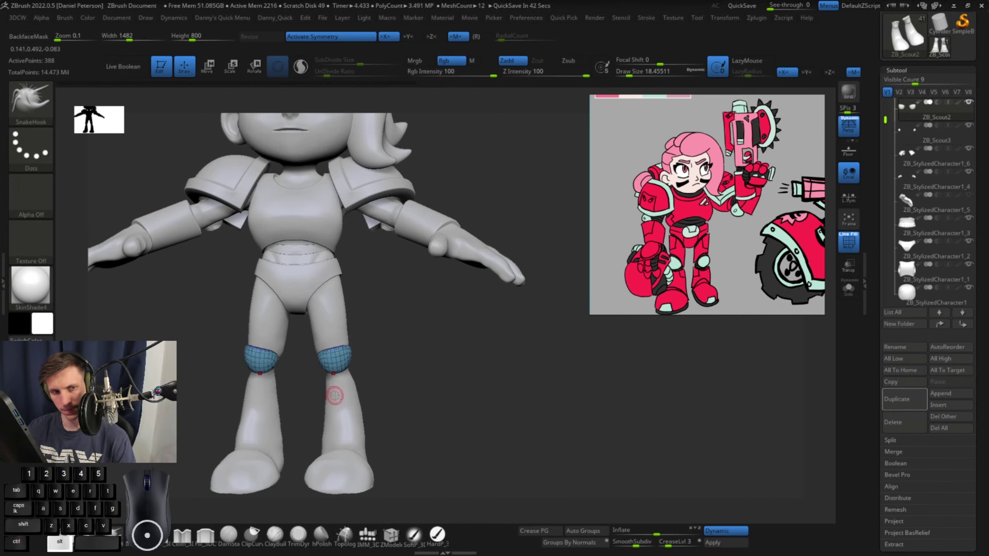
Fine-tune how the knee pads sit against the knees, checking them from the side
alt+drag(432, 374, 484, 296)
key(w)
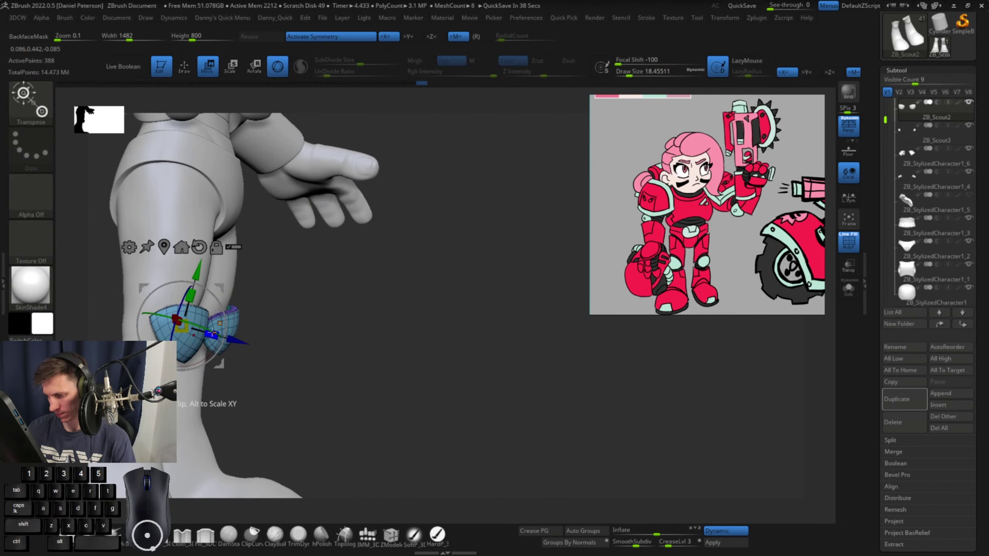
drag(220, 363, 215, 360)
key(q)
mouse_move(335, 360)
mouse_down()
mouse_move(275, 351)
mouse_move(311, 346)
mouse_up()
Slice the grouped thigh of the duplicated body with SliceCurve just above the knee pad's upper edge, from the front
alt+click(409, 237)
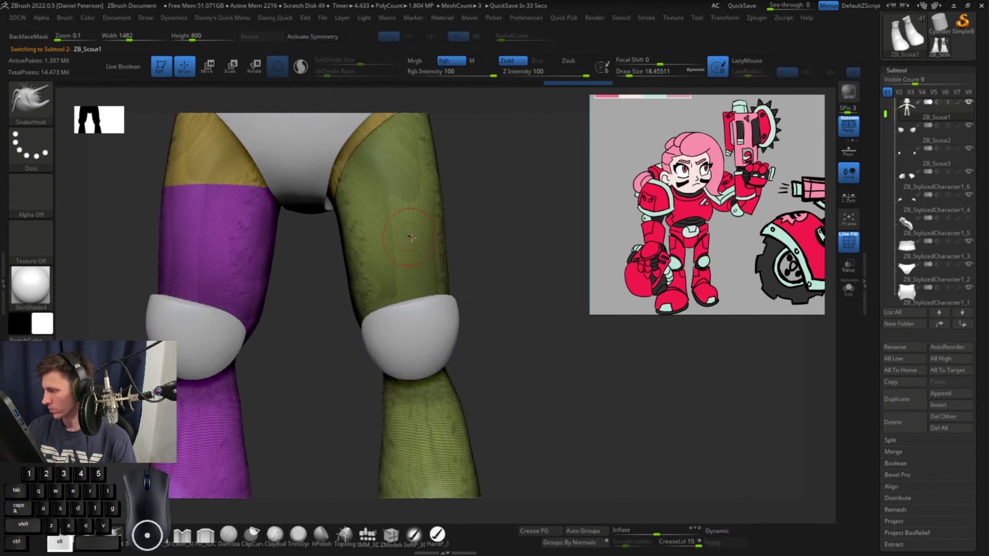
mouse_move(493, 254)
alt+mouse_down()
mouse_move(441, 258)
mouse_move(522, 288)
alt+mouse_up()
key(ctrl+shift)
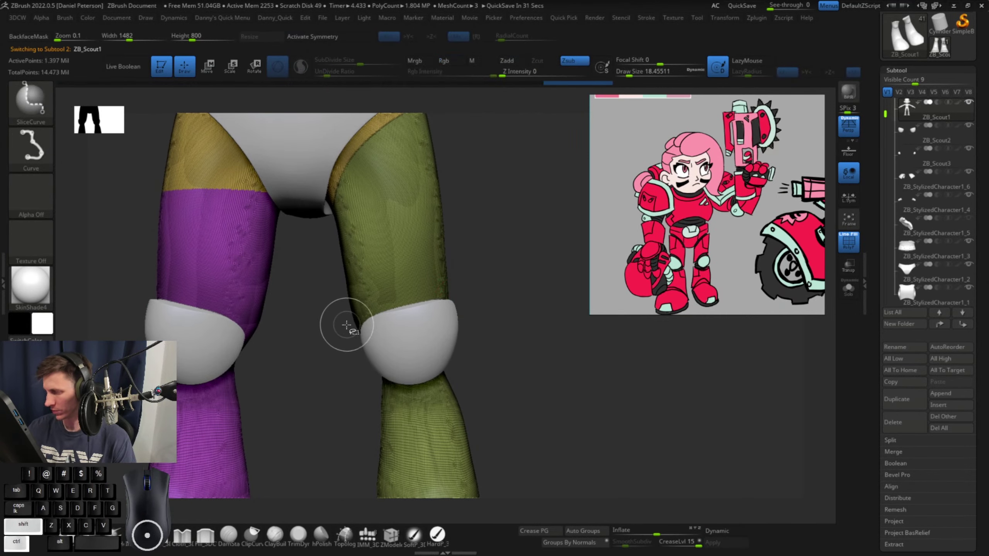
ctrl+shift+drag(346, 327, 485, 287)
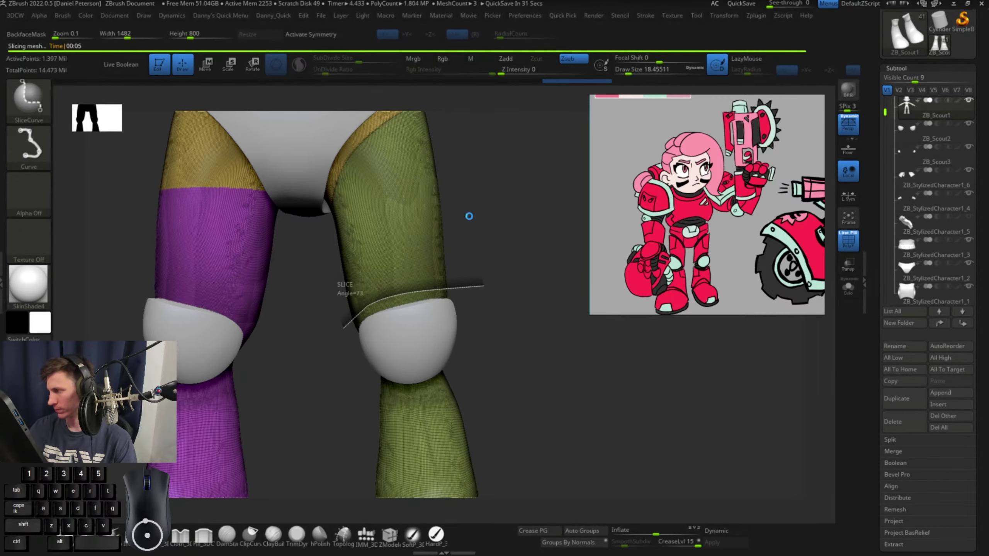
mouse_move(504, 242)
mouse_down()
mouse_move(393, 243)
mouse_move(542, 279)
mouse_up()
From the side, slice the same thigh along a curve running above the knee pad and dipping toward the back of the knee
key(ctrl+shift)
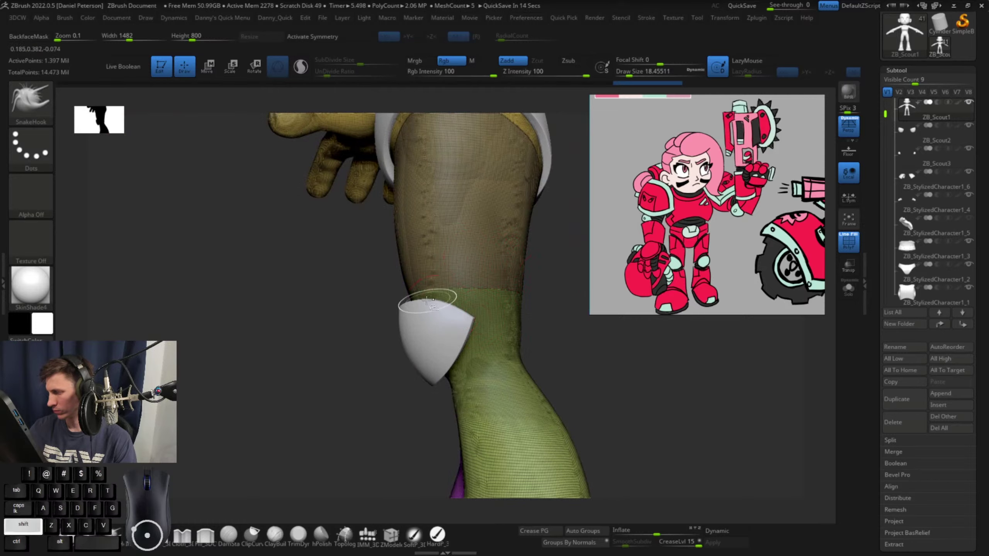
ctrl+shift+drag(399, 290, 436, 292)
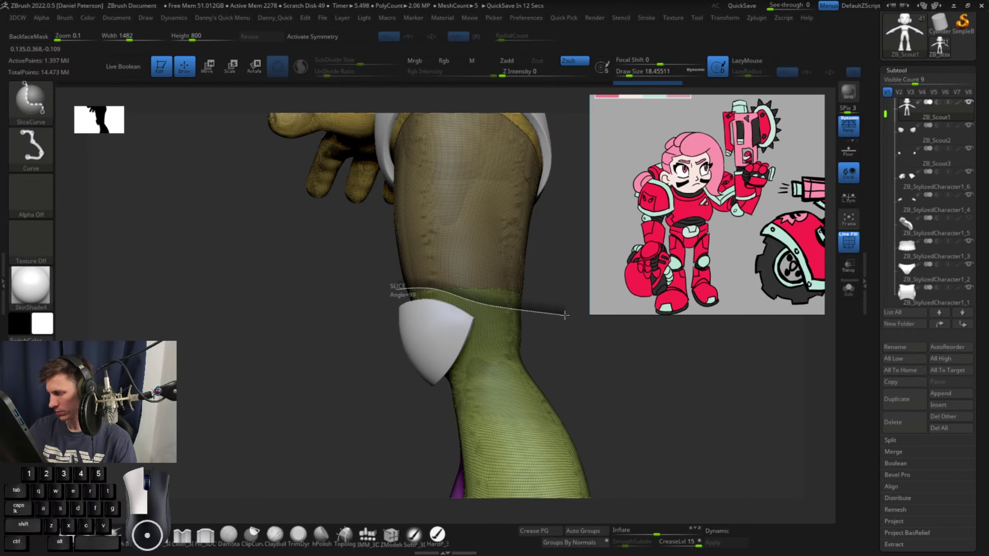
drag(565, 315, 564, 321)
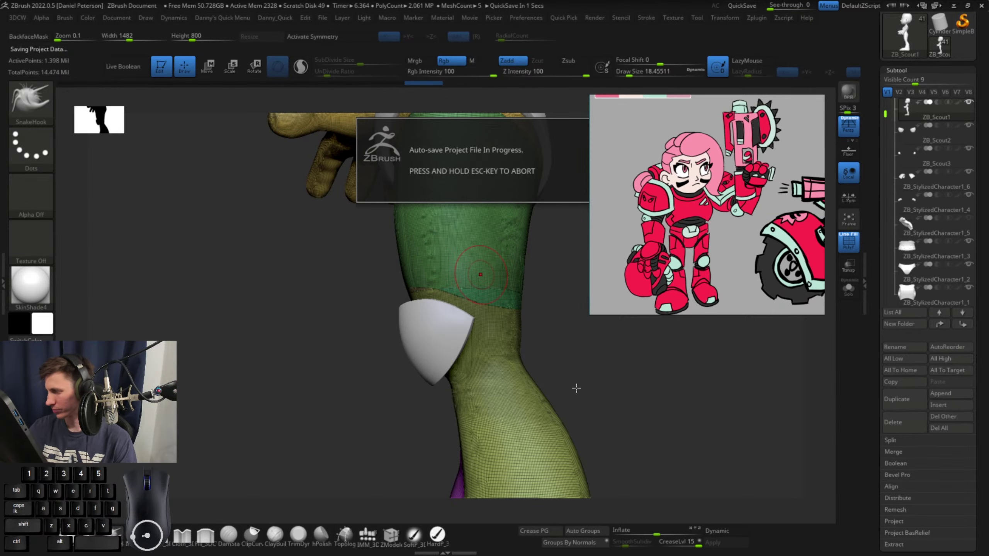
Isolate the sliced thigh section of the duplicated body by hiding all its other polygroups
mouse_move(576, 387)
mouse_down()
mouse_move(528, 380)
mouse_move(691, 397)
mouse_move(621, 386)
mouse_move(579, 393)
mouse_up()
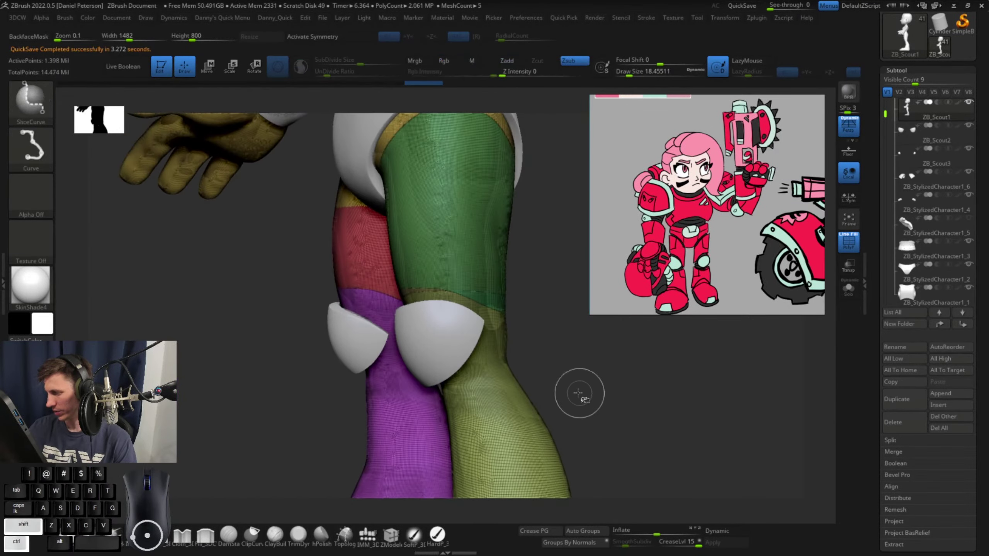
ctrl+shift+click(503, 398)
ctrl+shift+click(410, 413)
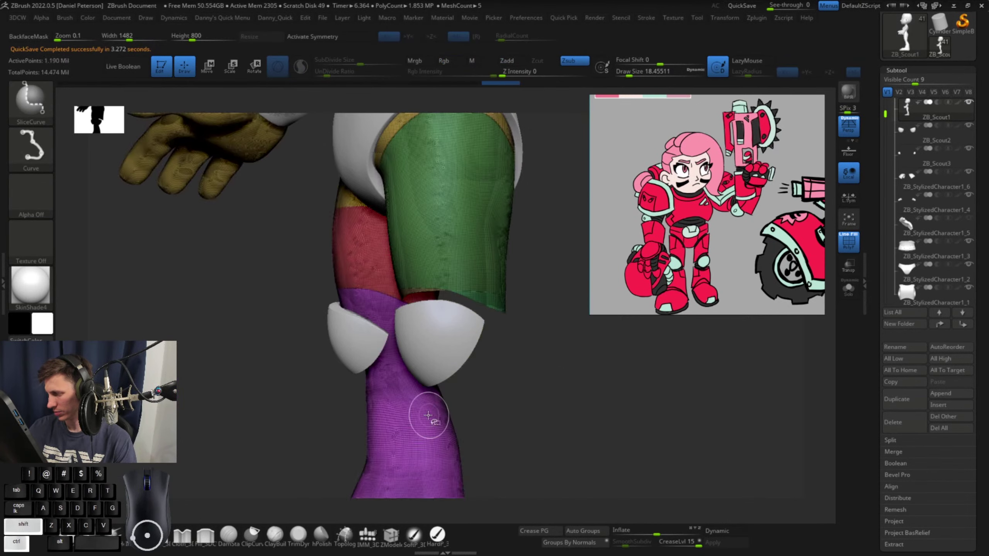
ctrl+shift+click(426, 413)
ctrl+shift+click(386, 254)
drag(552, 273, 539, 393)
ctrl+shift+click(270, 270)
Examine the isolated thigh section from several angles against the pelvis armour and knee pads
drag(486, 342, 523, 366)
alt+drag(523, 366, 407, 349)
alt+drag(406, 370, 746, 363)
drag(572, 409, 596, 347)
alt+drag(518, 338, 607, 188)
drag(565, 234, 424, 273)
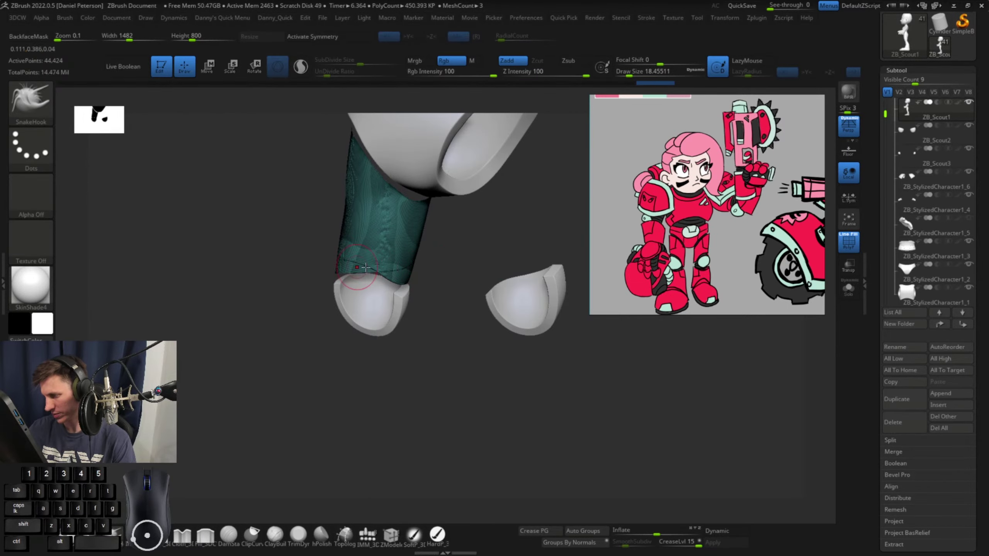
drag(428, 331, 359, 362)
Turn off the polygroup wireframe and show the original ZB_Scout body beneath the armour
click(853, 245)
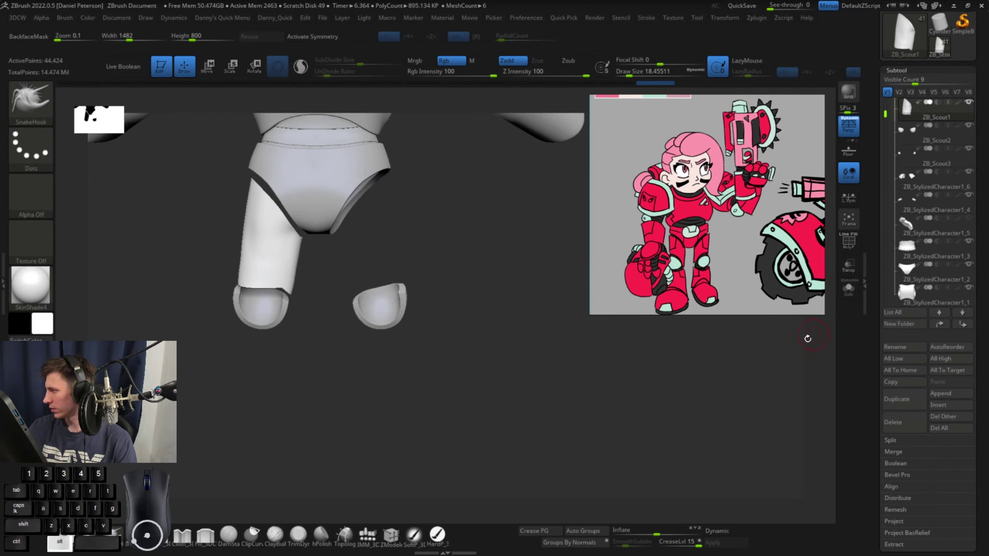
drag(807, 338, 357, 442)
alt+drag(502, 385, 474, 431)
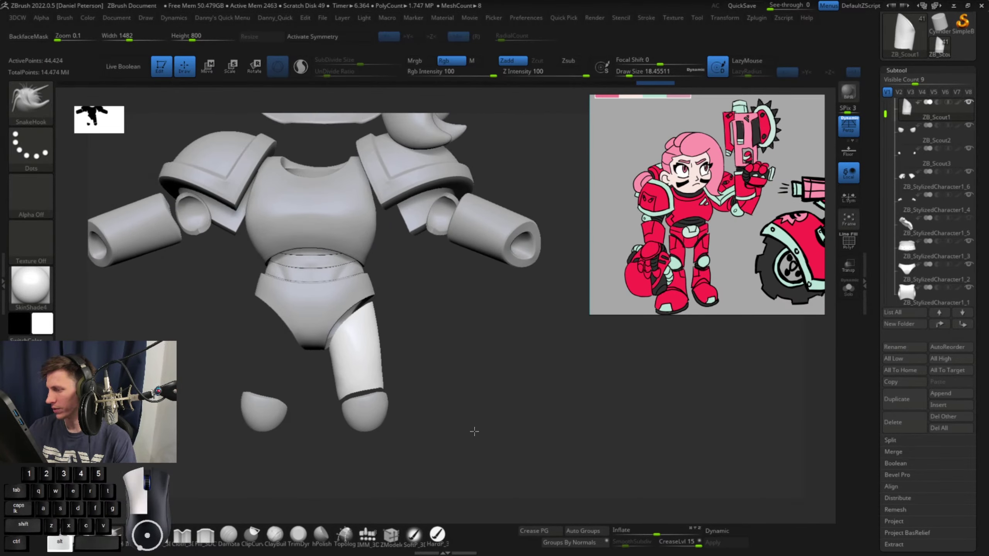
drag(885, 114, 886, 105)
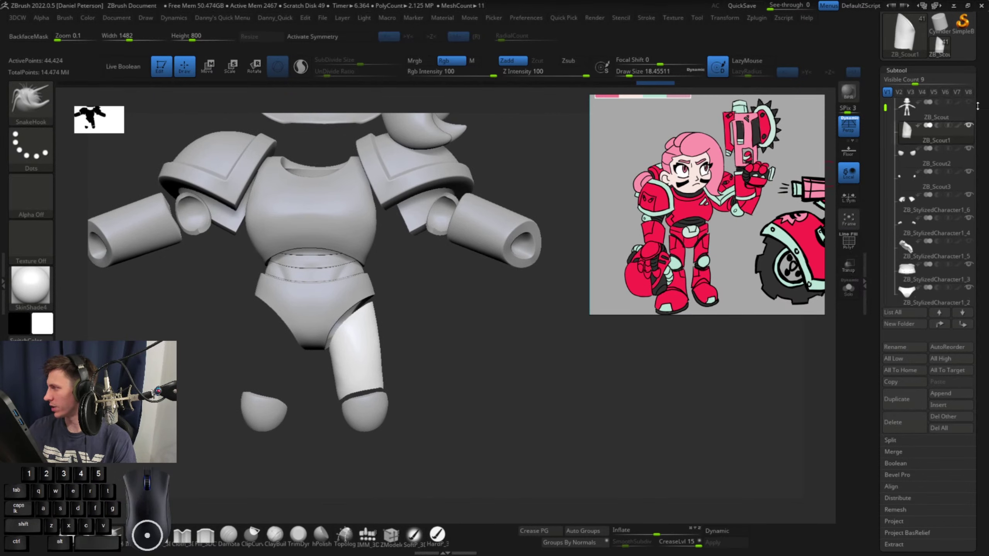
click(964, 103)
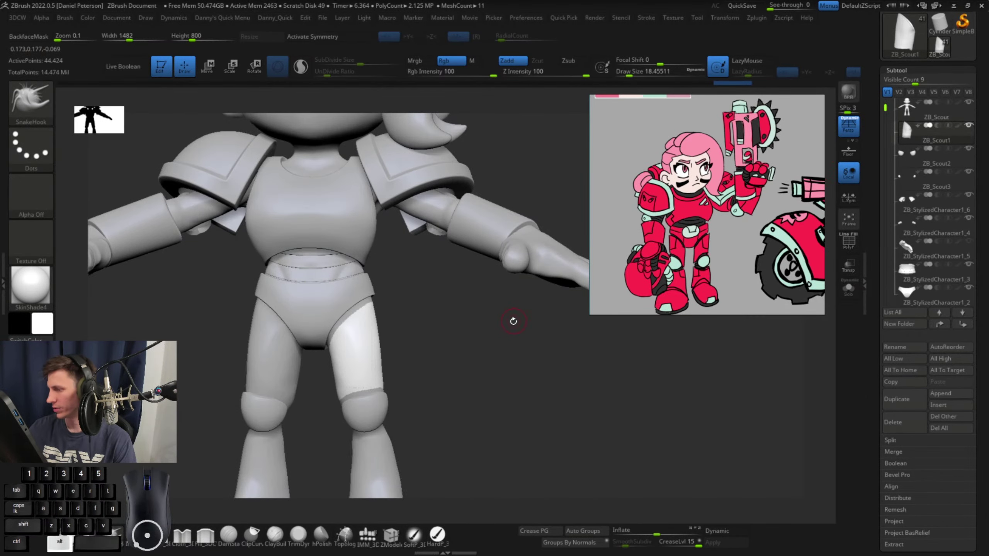
drag(511, 321, 414, 307)
key(space)
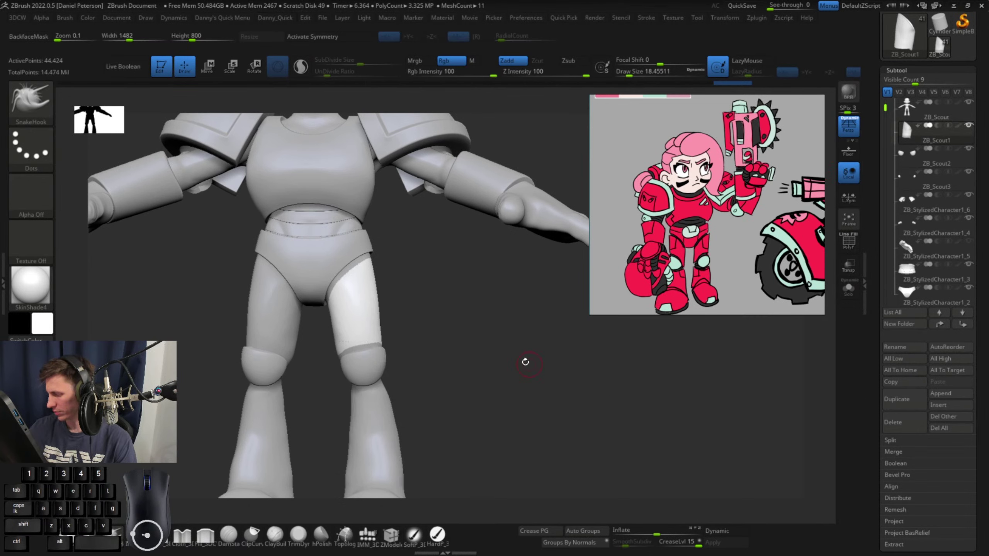
key(space)
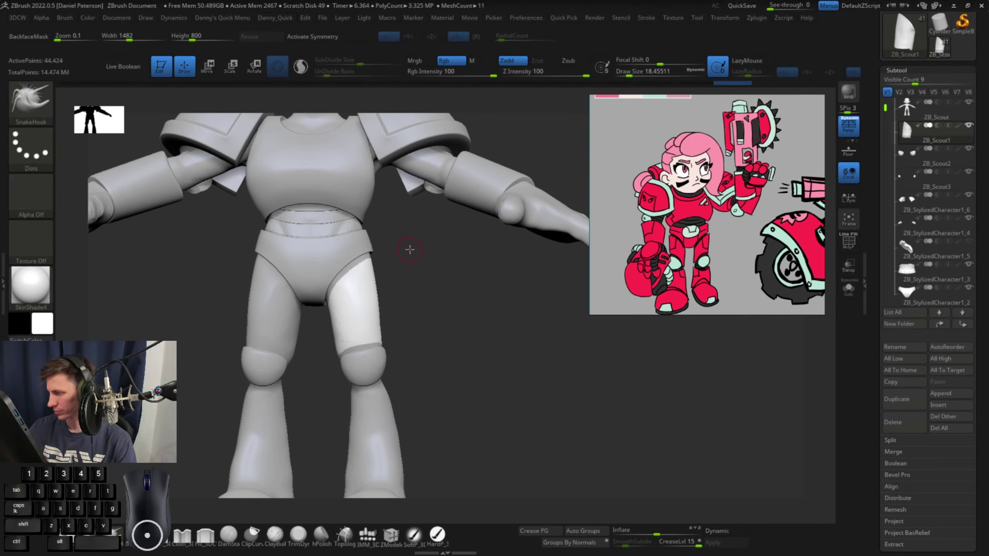
Scale the thigh section up slightly from its centre with the gizmo so it sits over the leg
key(w)
alt+click(360, 296)
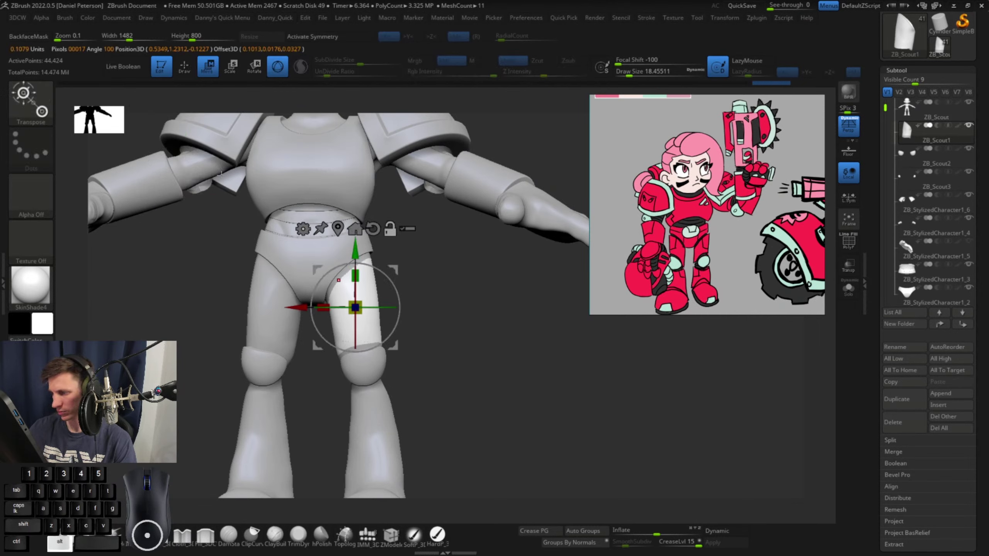
drag(369, 313, 367, 307)
key(q)
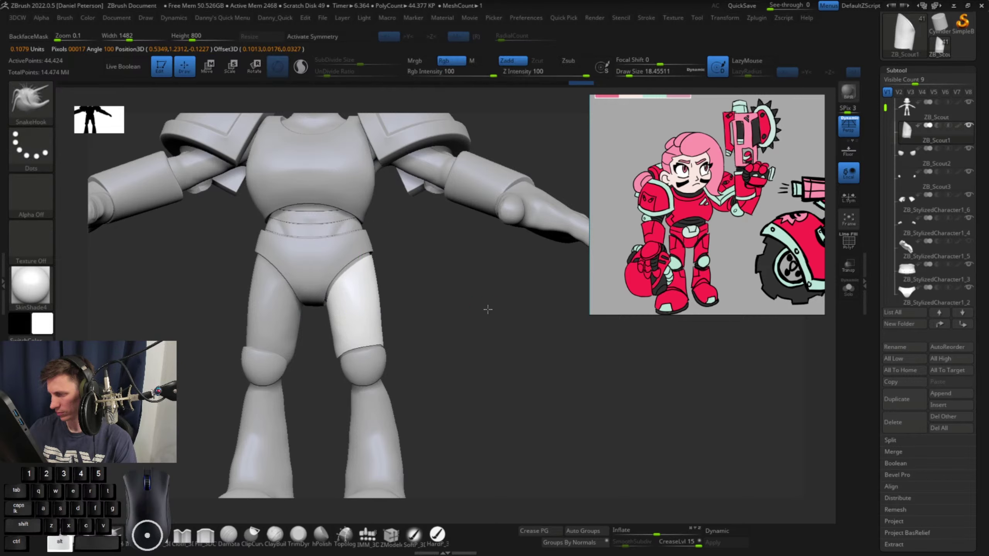
mouse_move(488, 309)
alt+mouse_down()
mouse_move(539, 322)
mouse_move(500, 296)
mouse_move(433, 274)
alt+mouse_up()
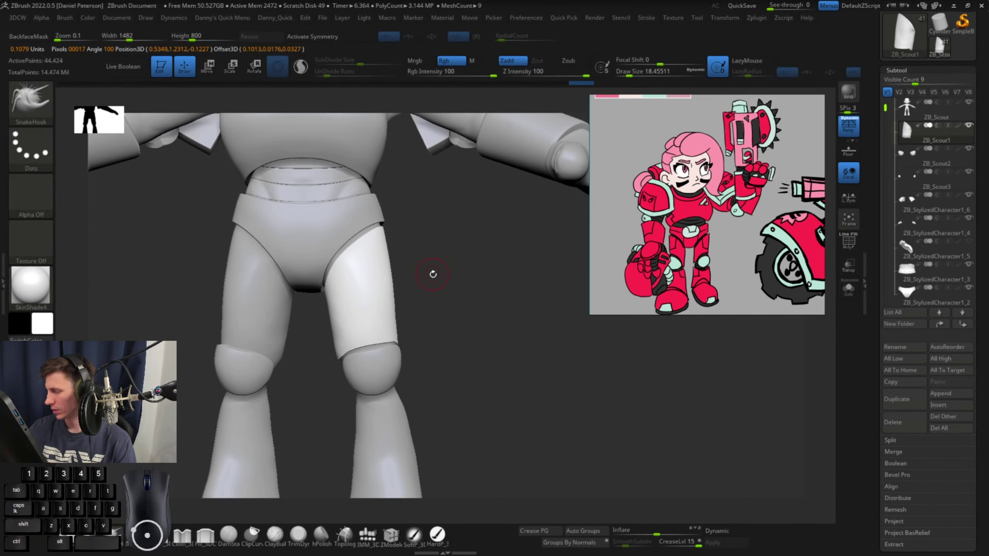
Show the wireframe, turn off ZRemesher's Adapt option and try to remesh the thigh section
click(849, 242)
key(1)
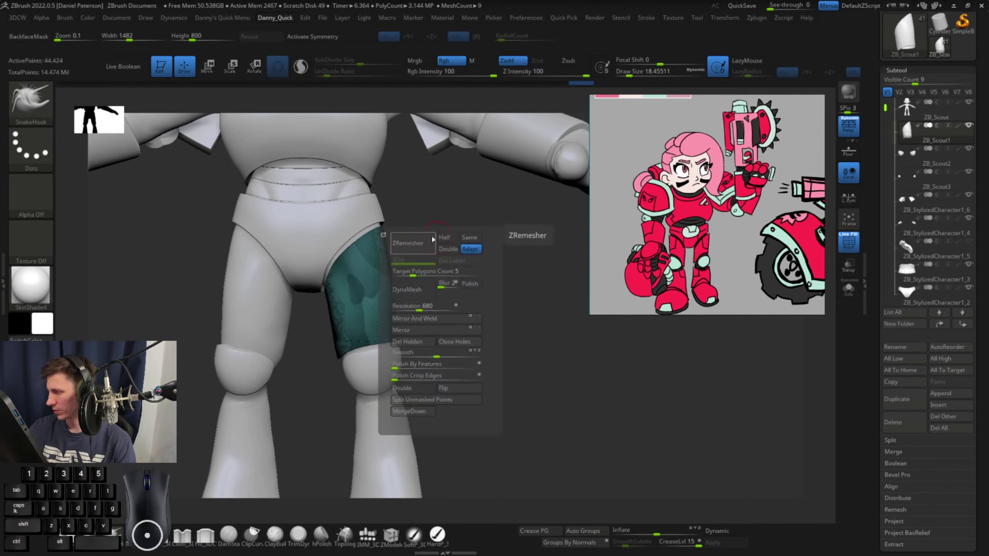
click(470, 248)
click(422, 244)
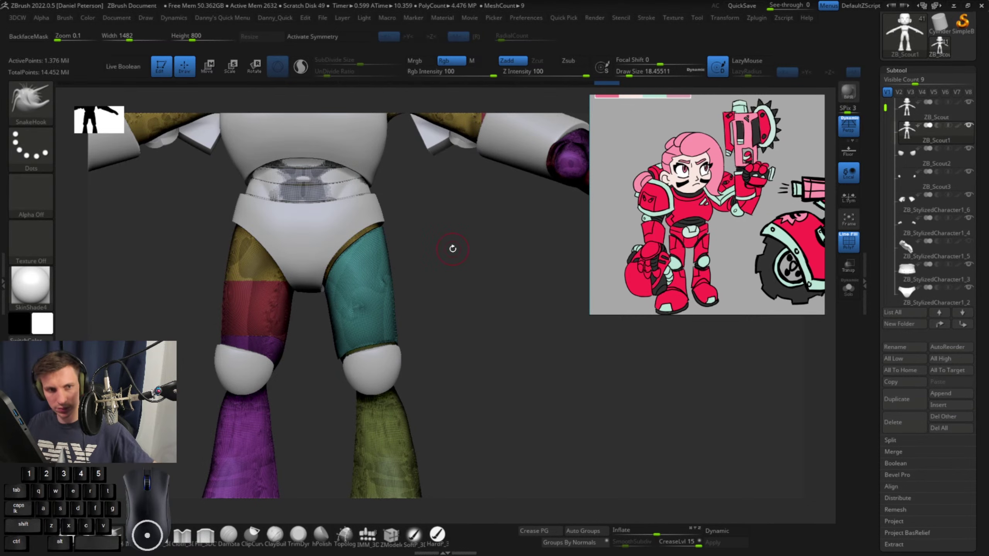
alt+drag(480, 340, 561, 318)
key(ctrl+z)
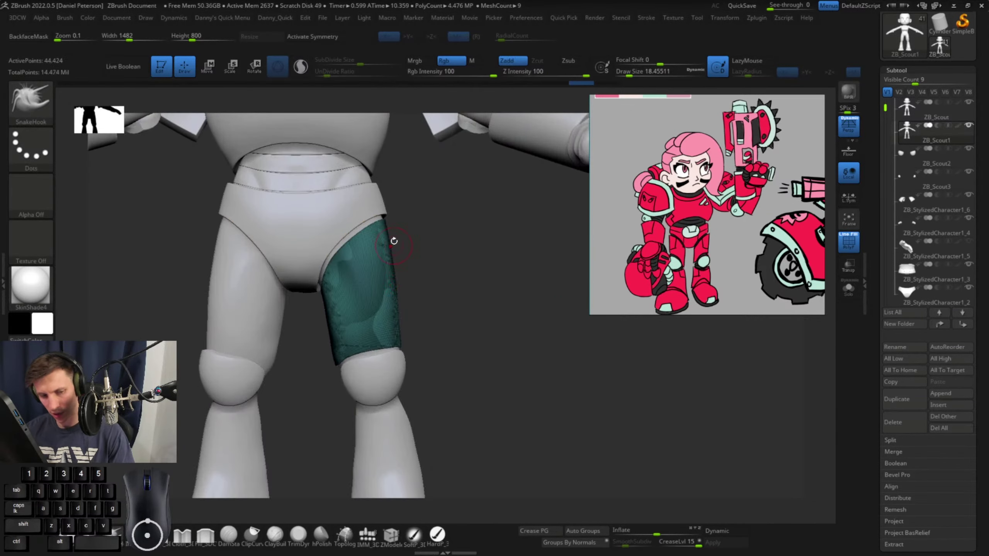
Delete the hidden body geometry and remesh the remaining thigh section with ZRemesher set to Half
key(1)
click(364, 331)
key(2)
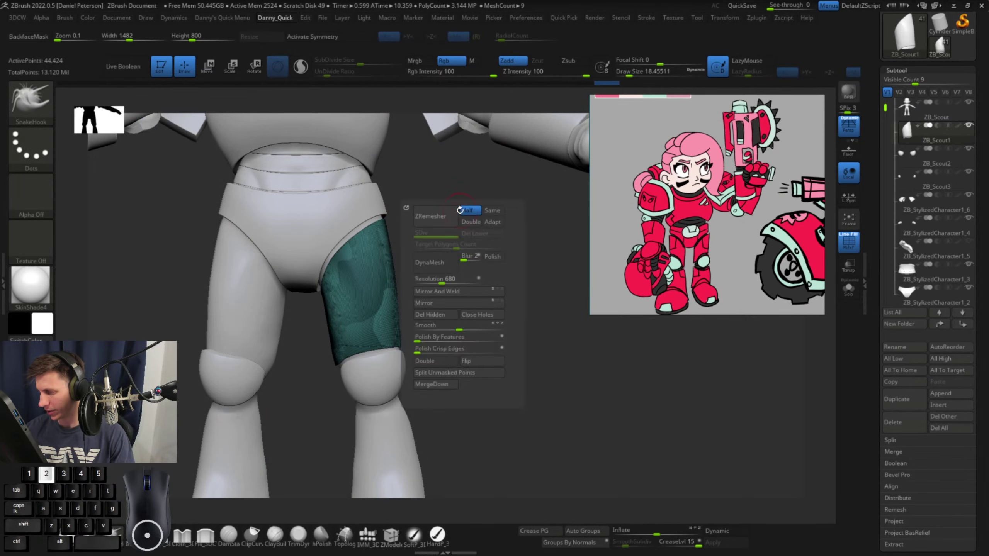
click(443, 222)
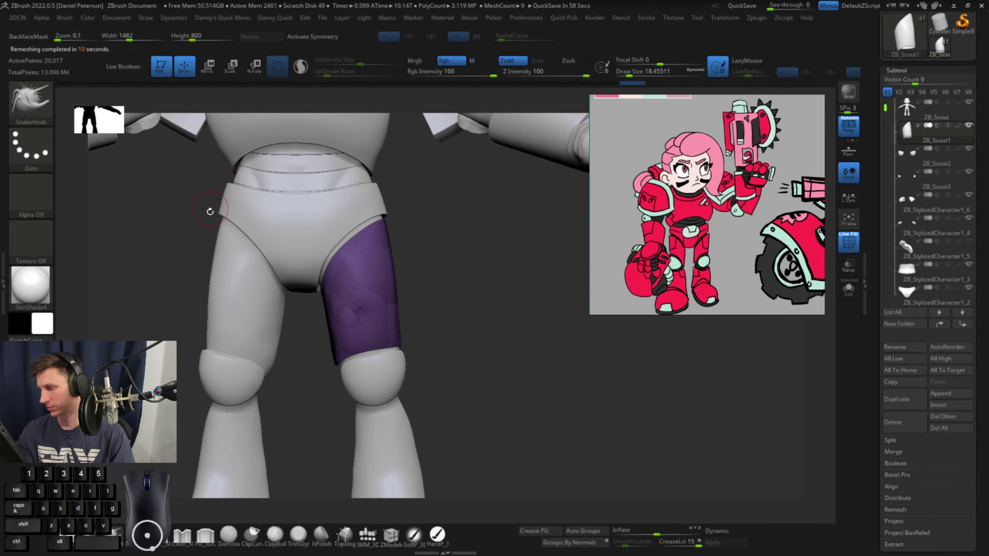
key(space)
click(452, 243)
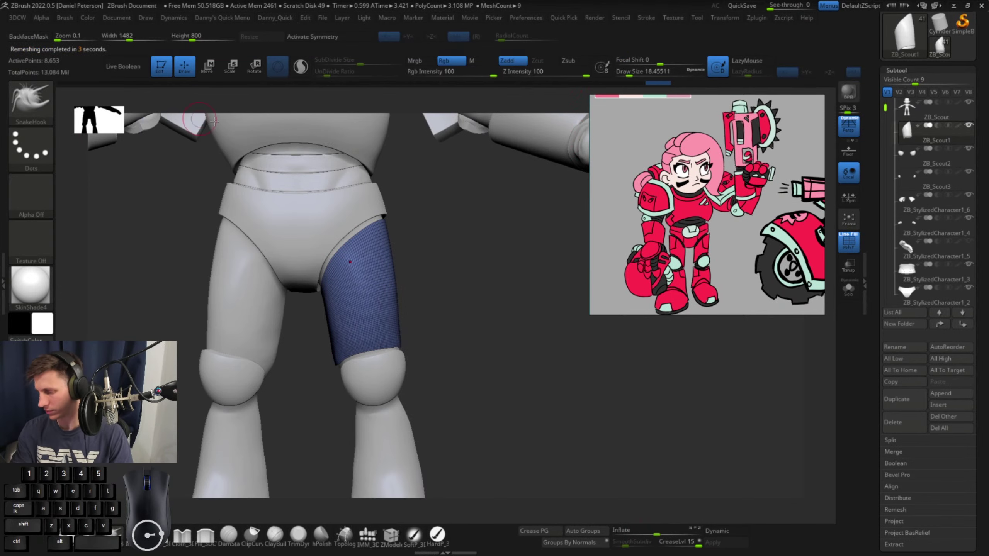
Repeat ZRemesher at Half on the thigh piece until it is a coarse low-poly mesh
alt+drag(465, 296, 443, 356)
key(2)
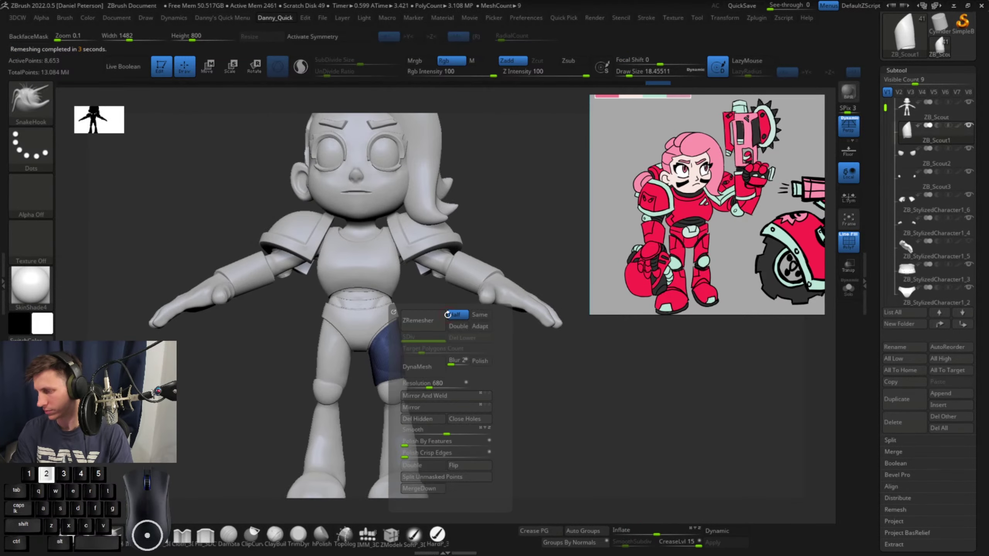
click(423, 320)
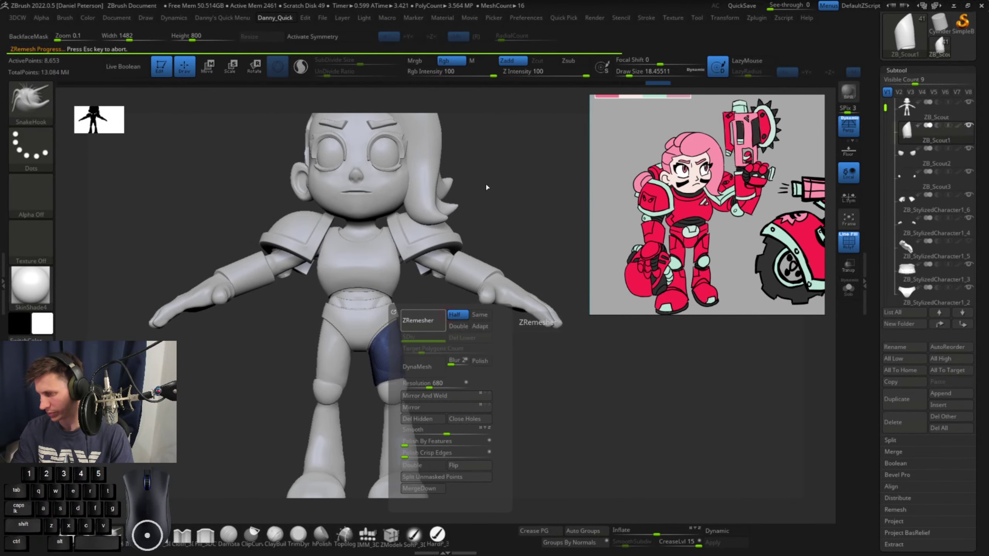
alt+drag(490, 365, 502, 294)
key(2)
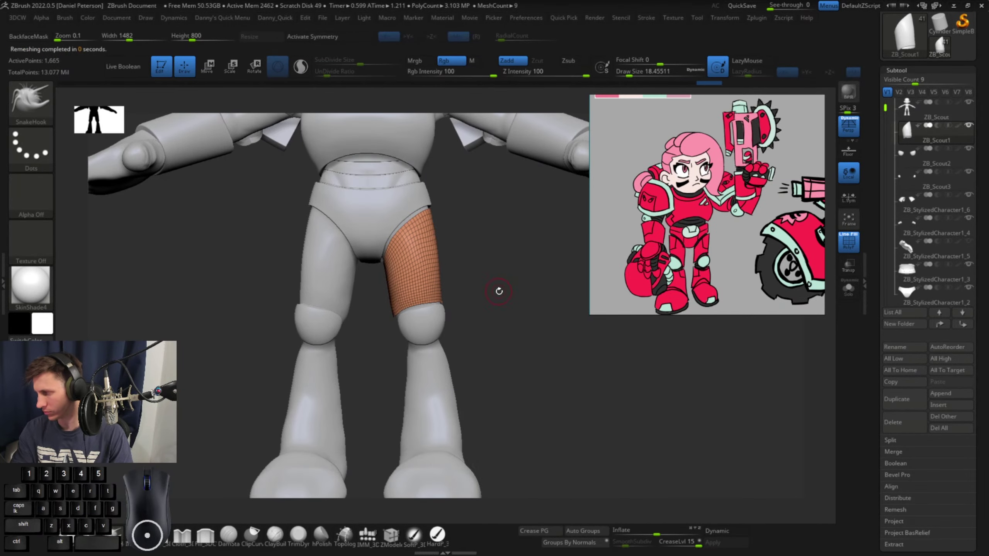
key(2)
click(487, 329)
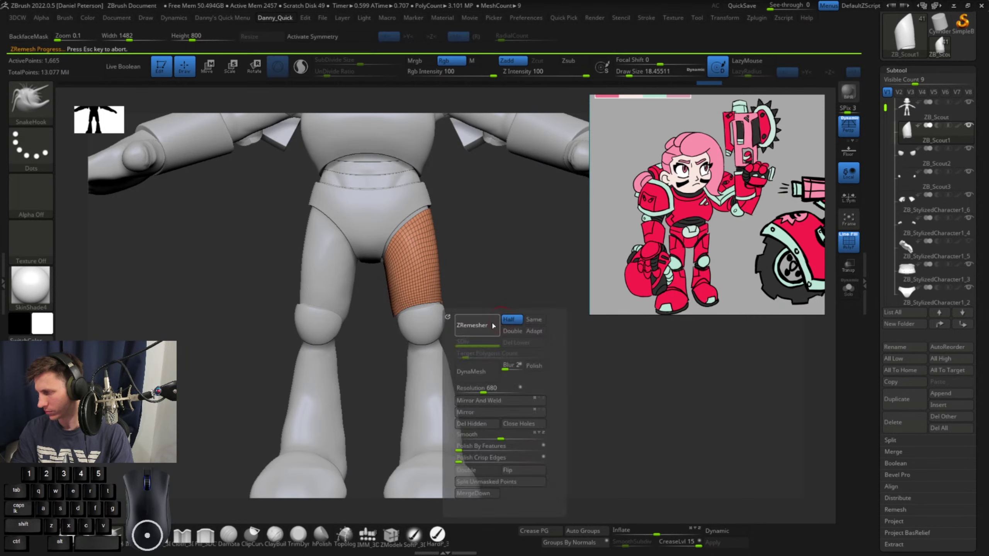
click(487, 329)
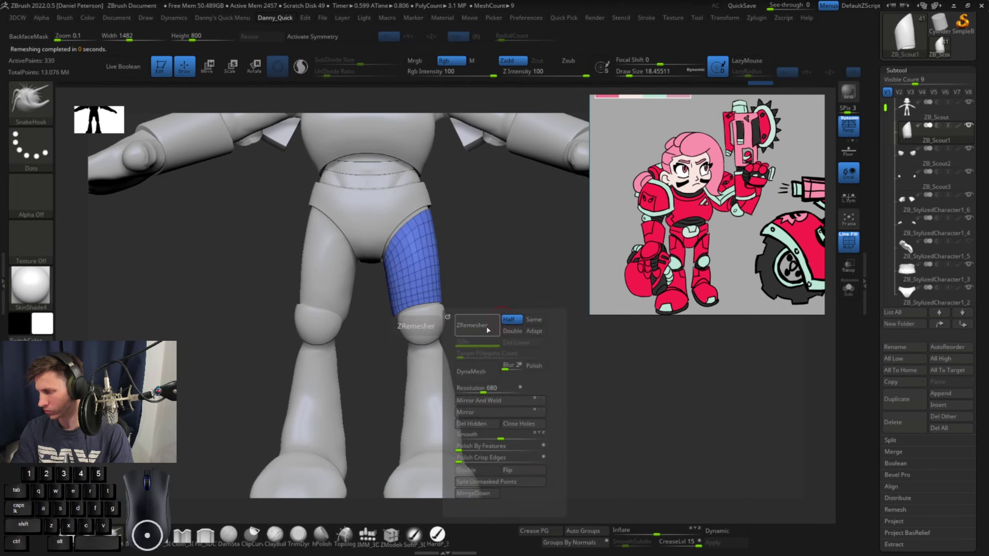
click(488, 329)
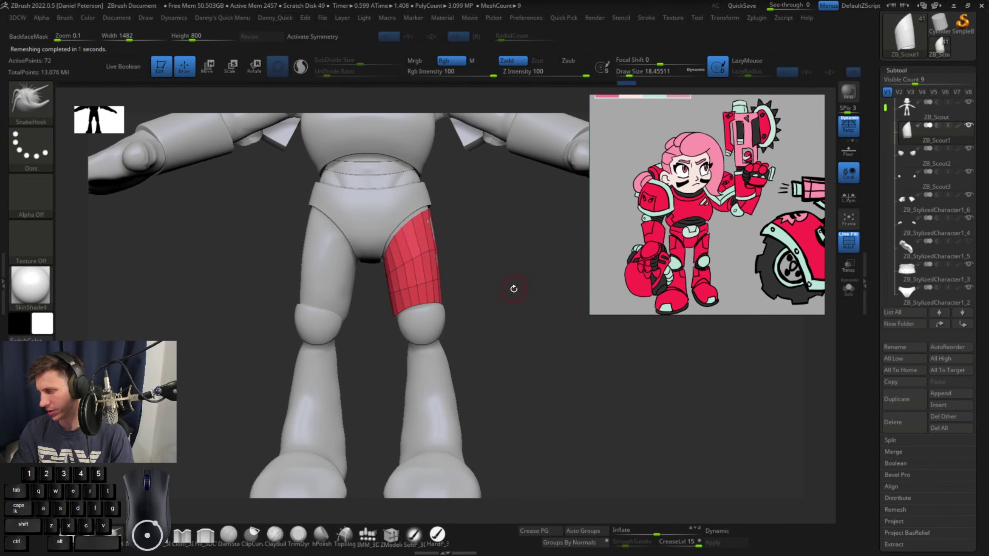
Adjust the thigh piece's lower rim with SnakeHook from the side and front, reducing the draw size to about 37
mouse_move(512, 287)
mouse_down()
mouse_move(505, 281)
mouse_move(543, 283)
mouse_move(527, 291)
mouse_up()
key(space)
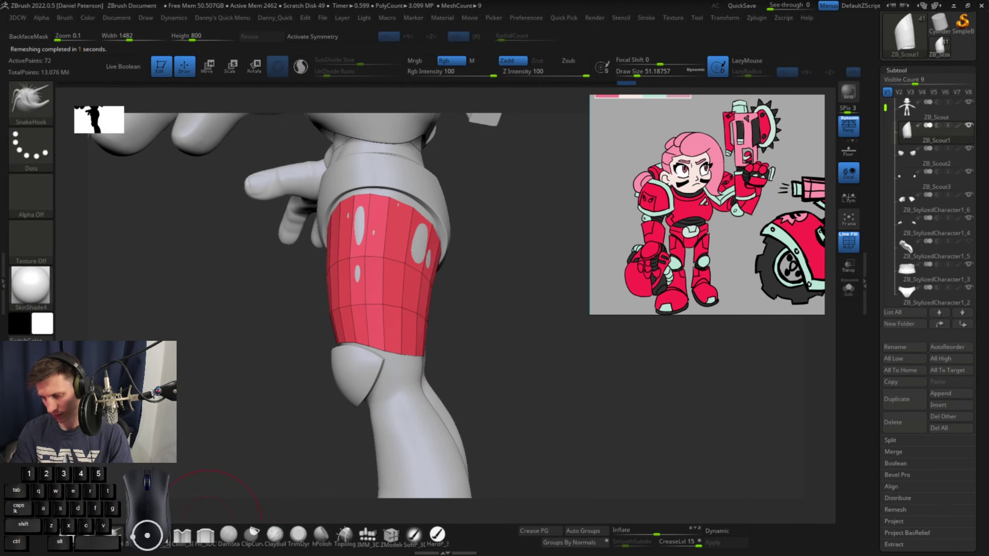
key(b)
alt+drag(525, 325, 560, 326)
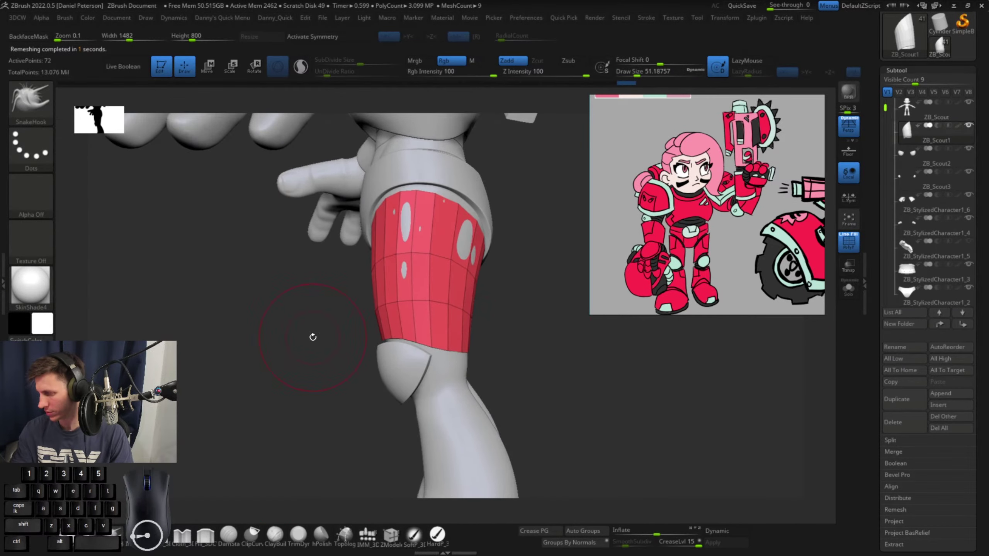
drag(336, 365, 423, 384)
key(space)
drag(453, 336, 449, 336)
mouse_move(534, 318)
mouse_down()
mouse_move(537, 285)
mouse_move(518, 282)
mouse_up()
key(space)
drag(416, 331, 414, 325)
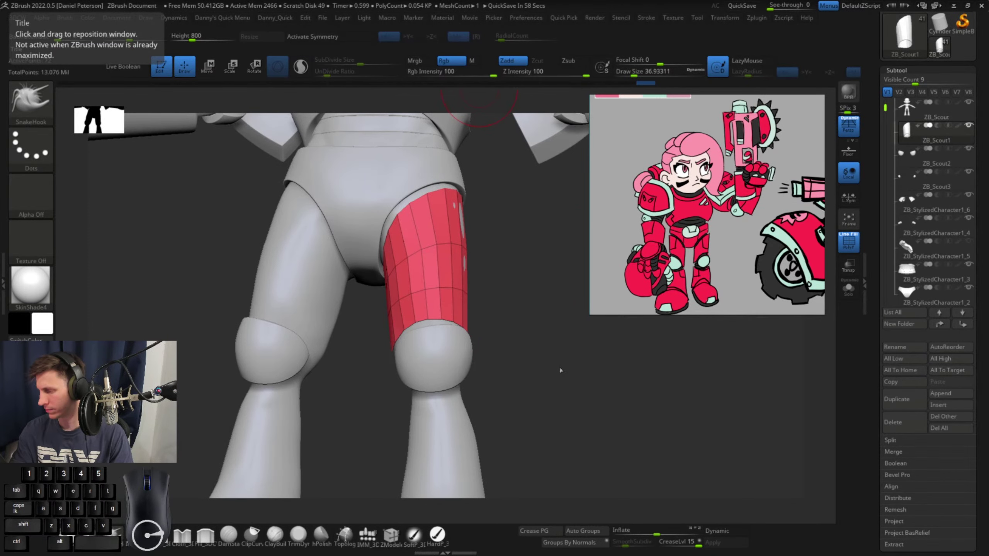
Try to reshape the thigh piece's front lower edge where it meets the knee pad
mouse_move(561, 370)
mouse_down()
mouse_move(545, 375)
mouse_move(469, 325)
mouse_up()
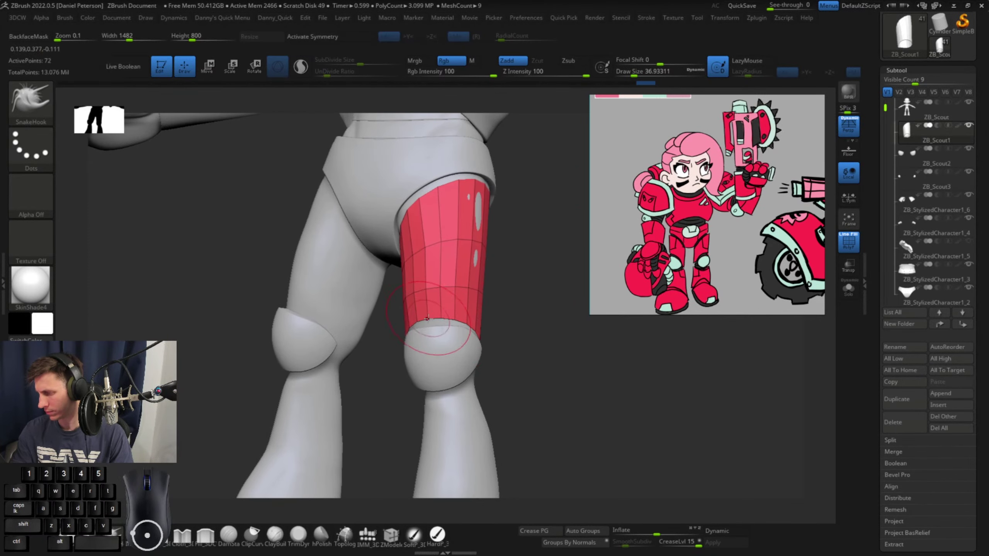
drag(429, 320, 429, 323)
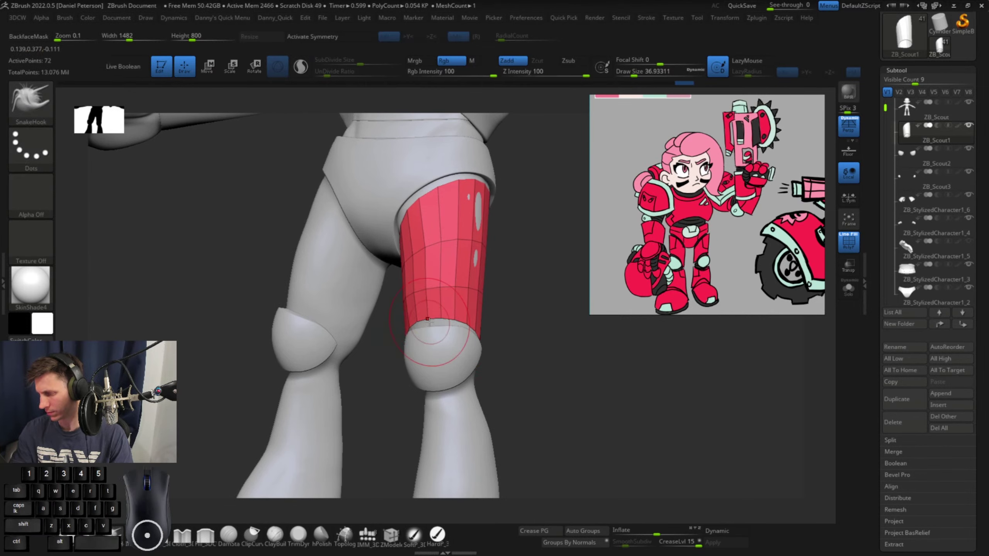
key(ctrl+z)
mouse_move(642, 422)
mouse_down()
mouse_move(619, 435)
mouse_move(538, 358)
mouse_move(482, 363)
mouse_move(367, 340)
mouse_move(367, 331)
mouse_up()
key(ctrl+z)
mouse_move(455, 372)
mouse_down()
mouse_move(499, 386)
mouse_move(365, 341)
mouse_up()
key(ctrl+z)
Shape the thigh piece's lower rim around the knee pad and back of the leg with SnakeHook at draw size about 31
key(space)
drag(309, 336, 364, 346)
mouse_move(453, 341)
mouse_down()
mouse_move(421, 332)
mouse_move(397, 380)
mouse_up()
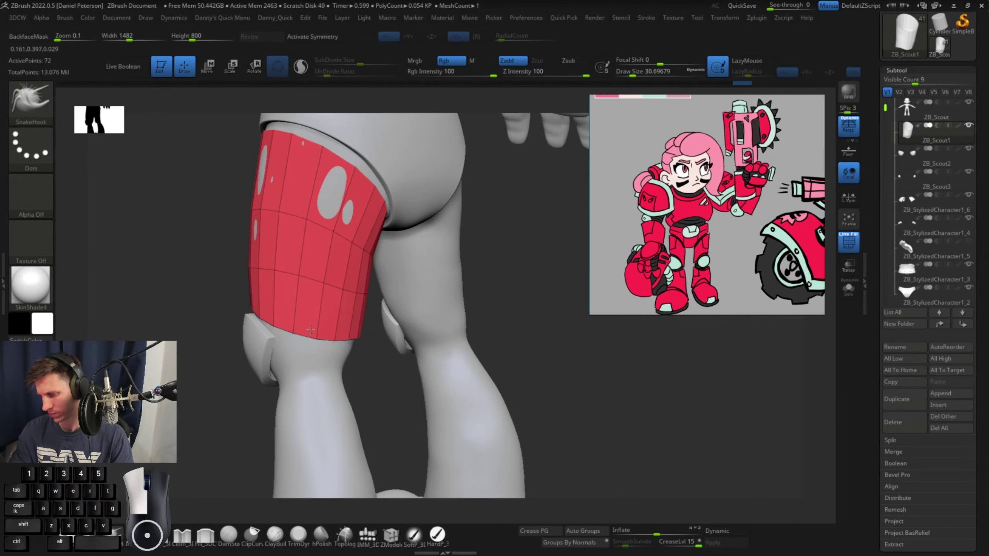
drag(394, 400, 511, 346)
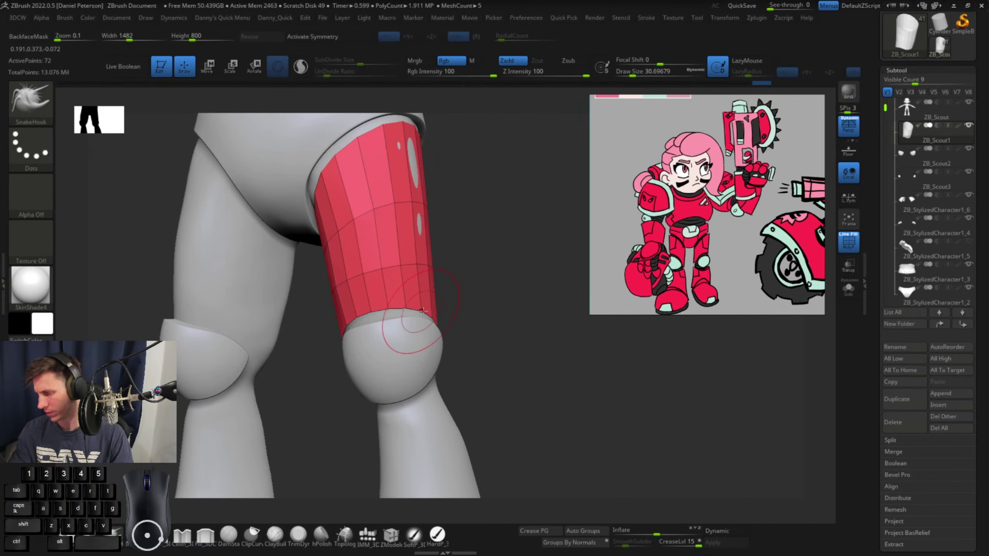
drag(423, 311, 369, 315)
drag(516, 312, 435, 310)
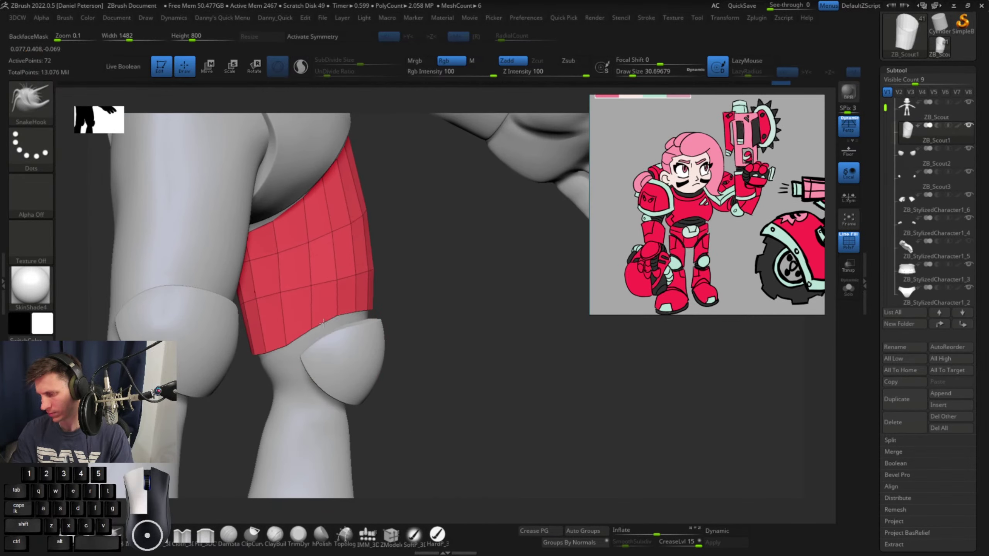
mouse_move(290, 344)
mouse_down()
mouse_move(439, 340)
mouse_move(432, 360)
mouse_move(411, 353)
mouse_move(457, 331)
mouse_up()
Reshape the thigh piece's outer side from the front with SnakeHook, raising the draw size to about 94
key(space)
drag(439, 269, 445, 269)
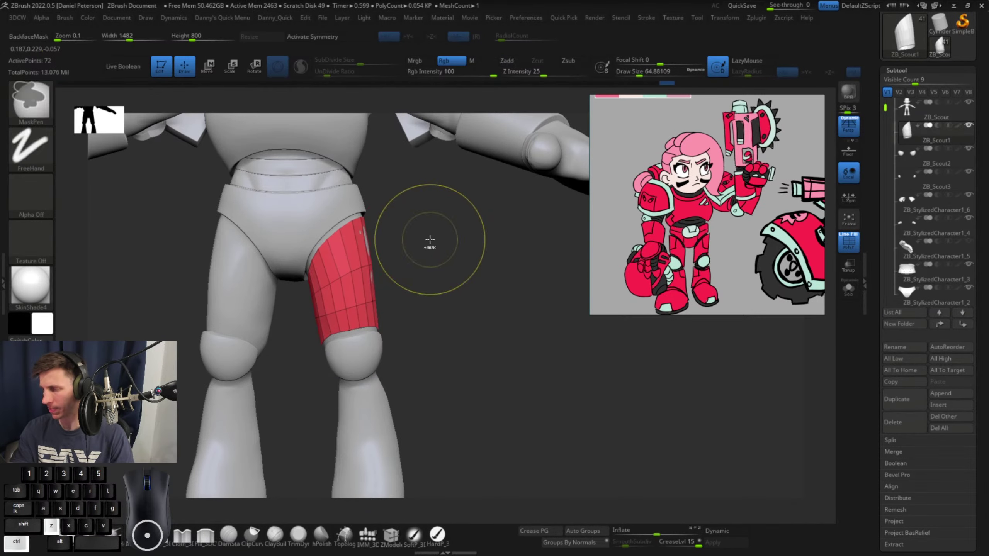
key(space)
drag(419, 236, 430, 238)
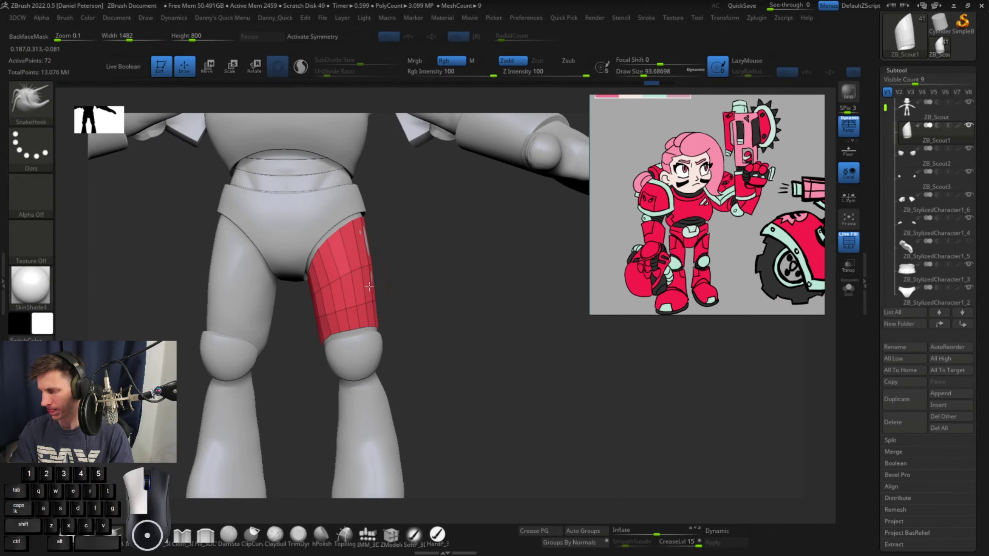
drag(411, 278, 319, 301)
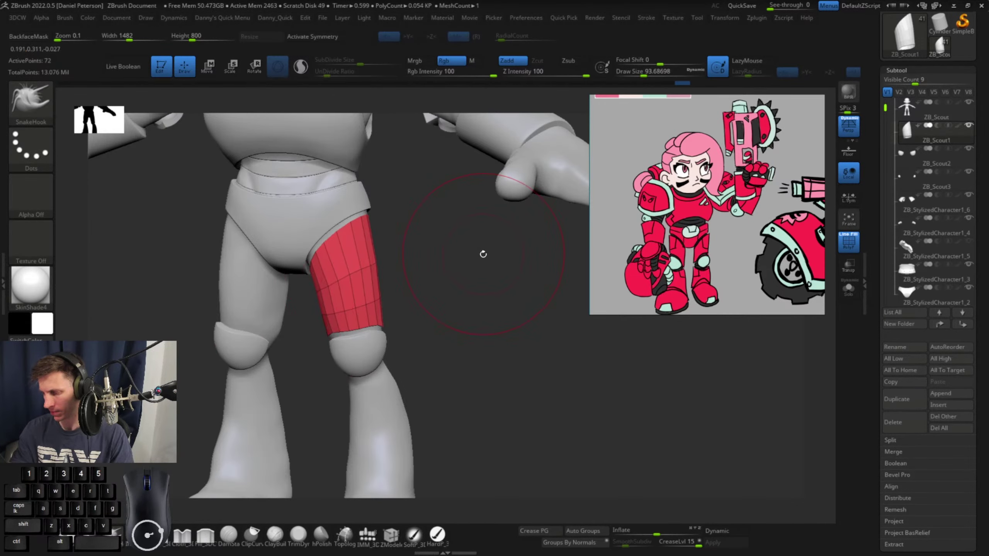
mouse_move(484, 254)
shift+mouse_down()
mouse_move(457, 241)
mouse_move(281, 259)
shift+mouse_up()
Adjust the thigh piece's upper outer corner below the pelvis armour with SnakeHook at draw size about 80
key(space)
alt+drag(397, 383, 433, 393)
mouse_move(440, 385)
alt+mouse_down()
mouse_move(557, 386)
mouse_move(464, 316)
mouse_move(481, 309)
mouse_move(452, 245)
mouse_move(416, 231)
alt+mouse_up()
key(space)
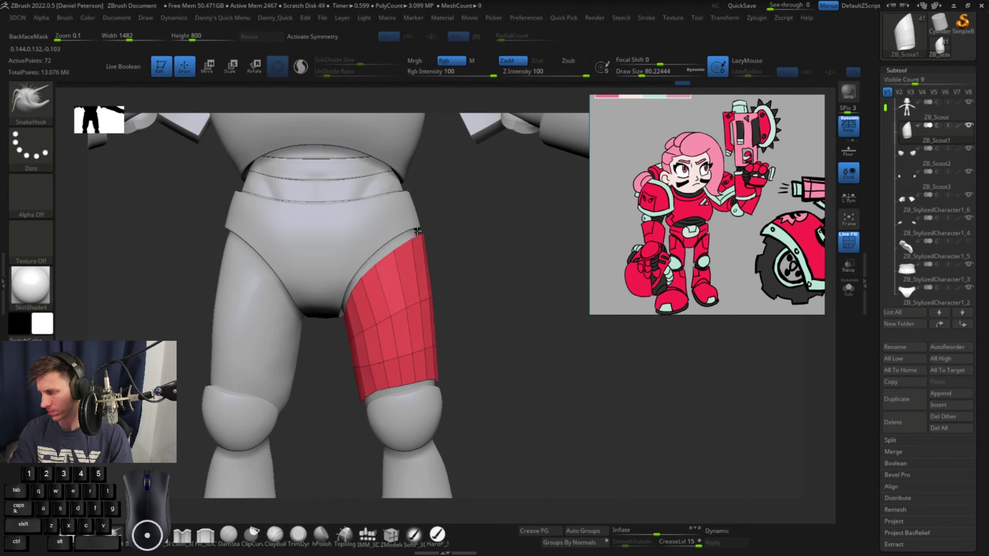
Smooth the thigh piece's back edge from the side at draw size about 71
mouse_move(480, 288)
mouse_down()
mouse_move(342, 285)
mouse_move(326, 302)
mouse_move(359, 286)
mouse_move(335, 294)
mouse_move(383, 311)
mouse_up()
key(space)
click(384, 310)
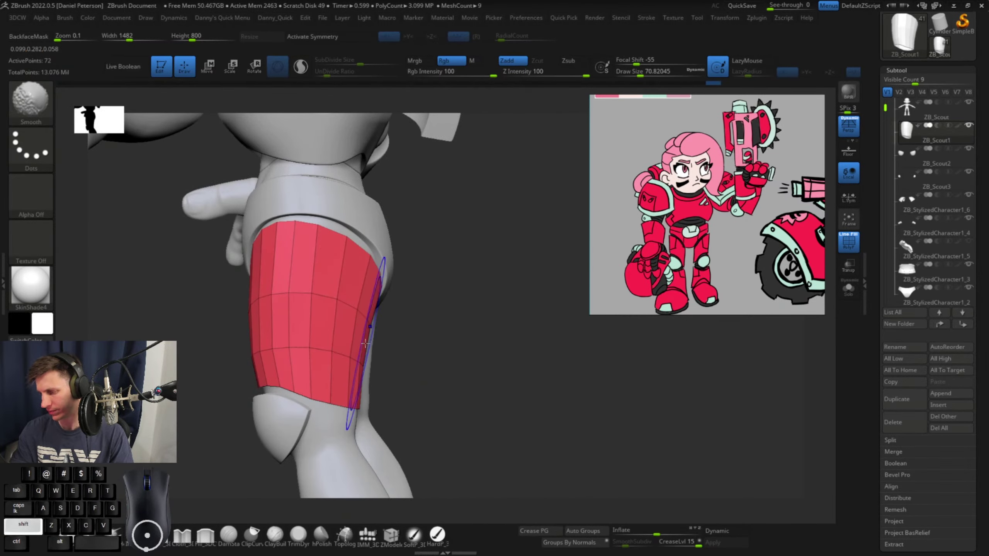
drag(362, 339, 368, 338)
Try to reshape the thigh piece's inner back side from behind, and undo the last stroke
drag(453, 333, 369, 331)
key(space)
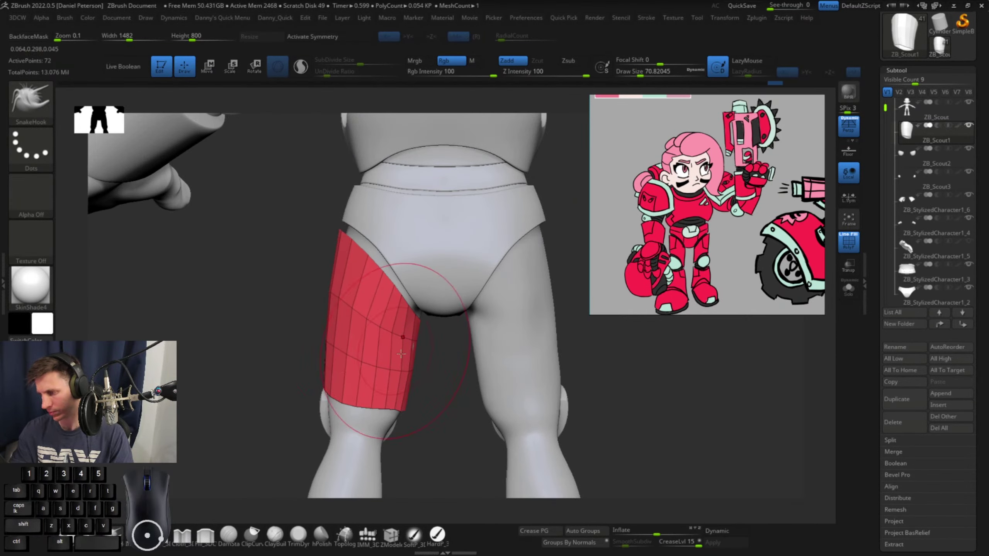
drag(459, 404, 393, 365)
key(space)
mouse_move(391, 330)
mouse_down()
mouse_move(390, 307)
mouse_move(387, 331)
mouse_up()
key(ctrl+z)
Adjust the thigh piece's upper back rim beneath the pelvis armour with SnakeHook at draw size about 13
mouse_move(545, 339)
mouse_down()
mouse_move(424, 316)
mouse_move(360, 281)
mouse_up()
key(space)
mouse_move(362, 331)
mouse_down()
mouse_move(391, 316)
mouse_move(441, 358)
mouse_move(399, 322)
mouse_move(393, 279)
mouse_up()
drag(376, 274, 361, 259)
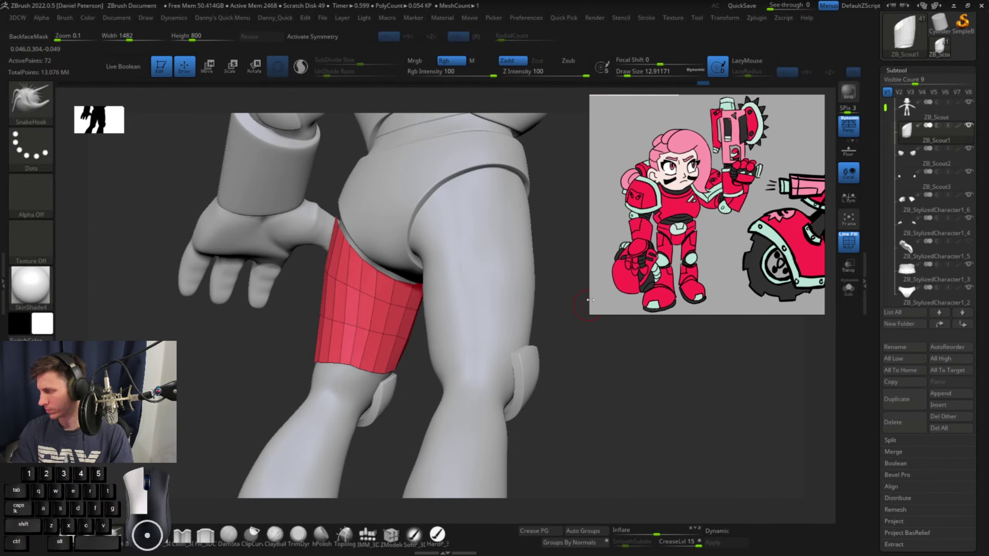
Try smoothing the back of the thigh piece at draw size about 83, and undo the smoothing
mouse_move(605, 346)
mouse_down()
mouse_move(572, 372)
mouse_move(647, 375)
mouse_move(465, 340)
mouse_move(601, 379)
mouse_move(607, 400)
mouse_up()
key(space)
drag(329, 266, 338, 265)
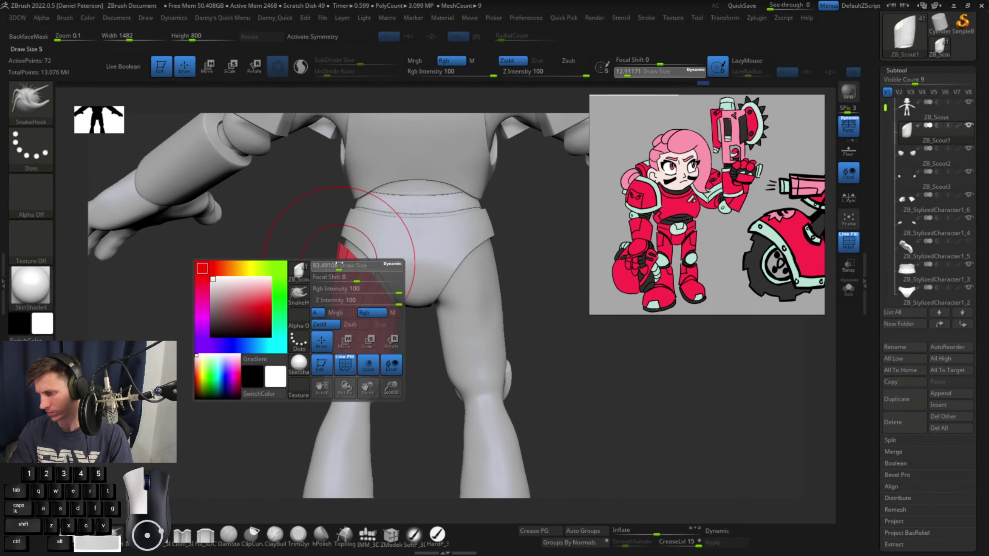
mouse_move(358, 310)
shift+mouse_down()
mouse_move(365, 336)
mouse_move(359, 322)
mouse_move(411, 345)
shift+mouse_up()
key(ctrl+z)
Refine the back of the thigh piece with SnakeHook at draw size about 41
key(space)
key(space)
drag(349, 307, 340, 344)
mouse_move(534, 349)
alt+mouse_down()
mouse_move(475, 351)
mouse_move(544, 357)
mouse_move(417, 342)
mouse_move(448, 331)
mouse_move(430, 336)
alt+mouse_up()
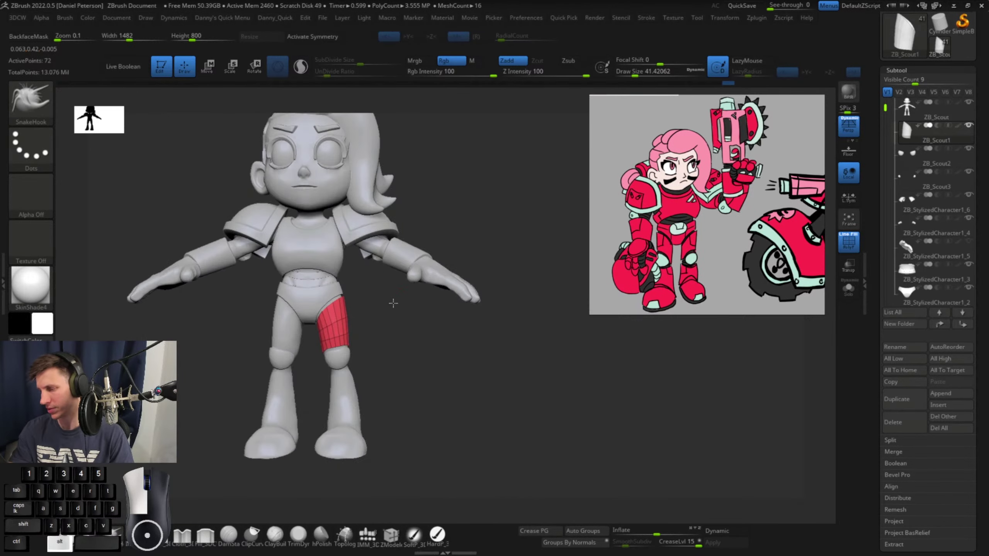
Refine the thigh piece's upper outer side and rim with SnakeHook, using draw sizes from about 80 down to 49
mouse_move(393, 303)
alt+mouse_down()
mouse_move(483, 336)
mouse_move(491, 349)
alt+mouse_up()
key(space)
drag(418, 252, 424, 252)
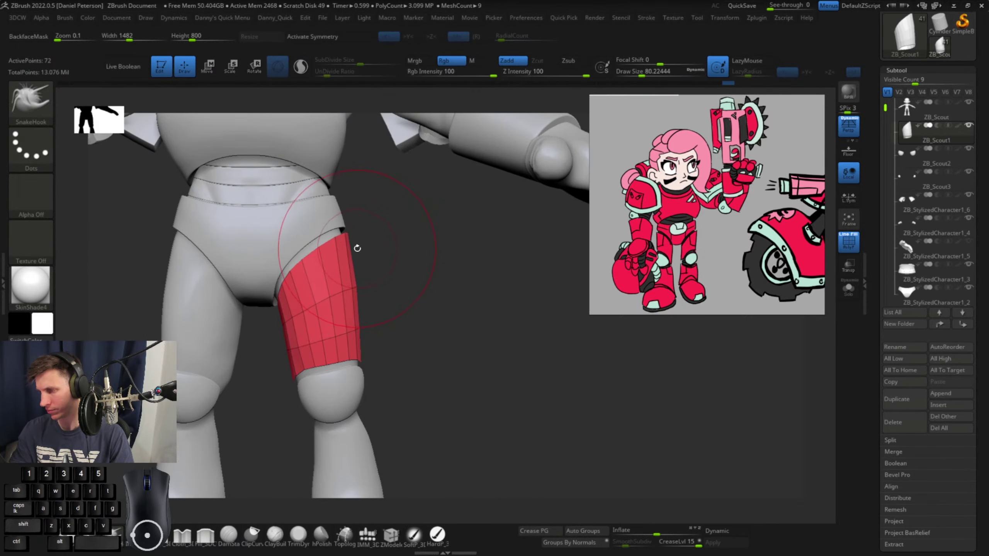
mouse_move(346, 249)
mouse_down()
mouse_move(442, 267)
mouse_move(368, 302)
mouse_move(340, 264)
mouse_up()
key(space)
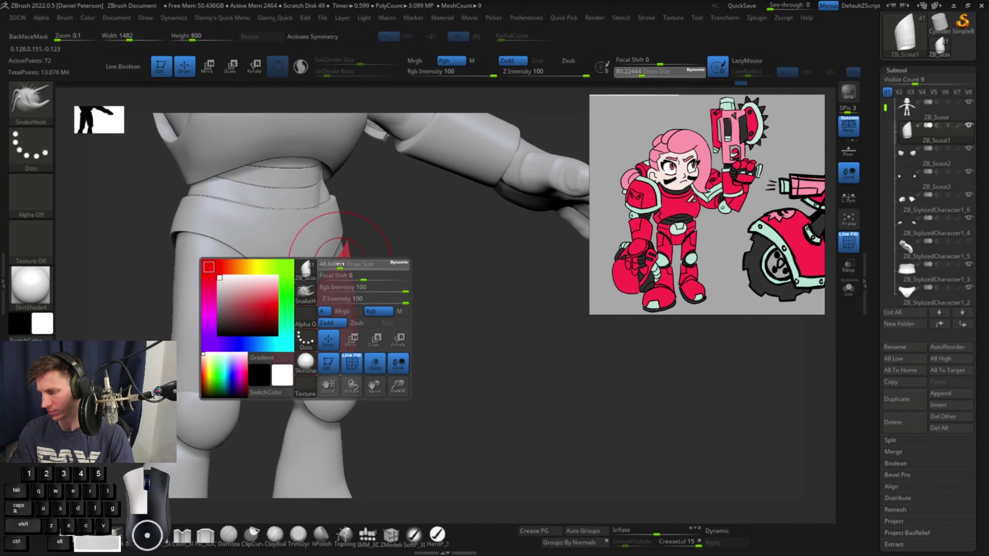
drag(397, 248, 413, 265)
mouse_move(338, 290)
mouse_down()
mouse_move(333, 279)
mouse_move(444, 276)
mouse_move(457, 267)
mouse_move(442, 250)
mouse_move(463, 275)
mouse_move(525, 305)
mouse_move(318, 286)
mouse_up()
alt+drag(478, 346, 671, 404)
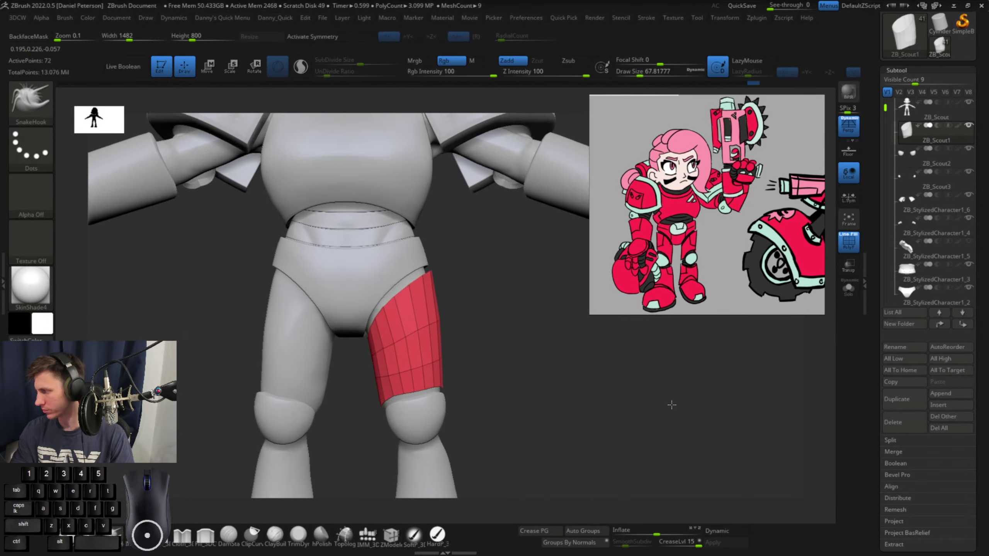
Try further tweaks to the thigh piece at draw sizes about 37 and 33, and undo them
mouse_move(530, 390)
alt+mouse_down()
mouse_move(525, 287)
mouse_move(502, 278)
alt+mouse_up()
key(space)
drag(420, 314, 429, 310)
key(ctrl+z)
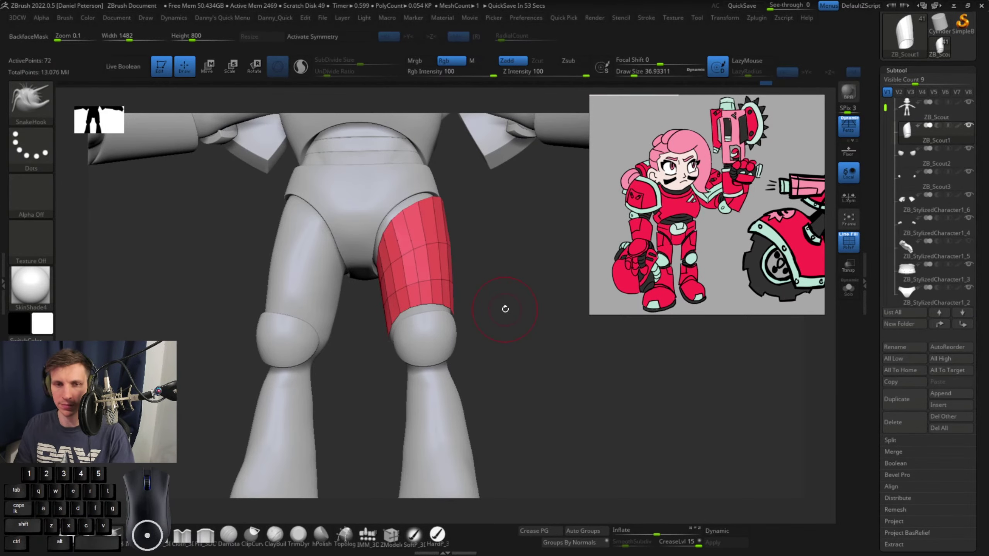
drag(505, 297, 555, 215)
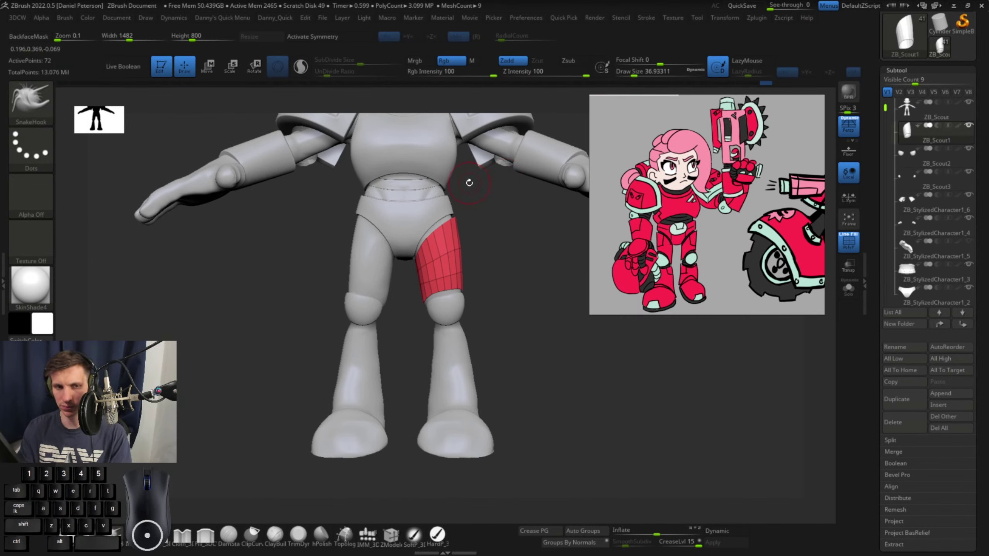
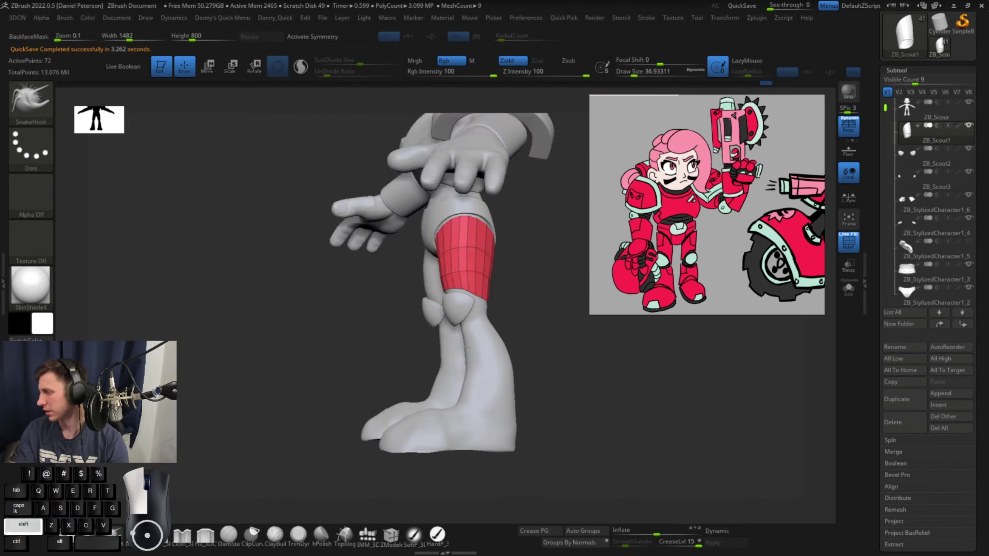
mouse_move(519, 296)
alt+mouse_down()
mouse_move(559, 300)
mouse_move(530, 283)
mouse_move(528, 294)
mouse_move(432, 281)
mouse_move(407, 296)
alt+mouse_up()
key(space)
key(ctrl+z)
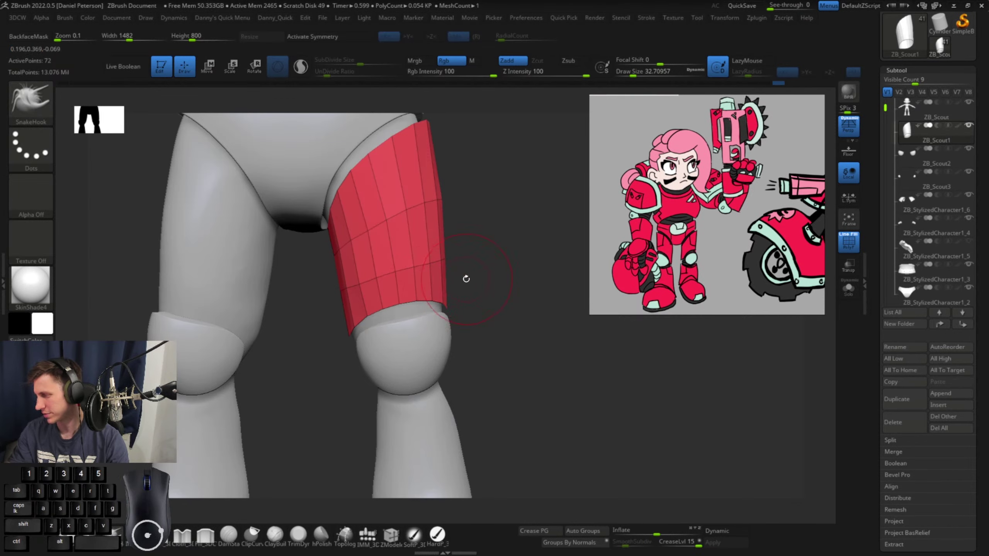
drag(465, 278, 492, 245)
Duplicate the thigh piece, place the copy around the lower leg, and shape it roughly with SnakeHook at draw size about 65
mouse_move(397, 290)
mouse_down()
mouse_move(390, 285)
mouse_move(481, 282)
mouse_move(456, 280)
mouse_up()
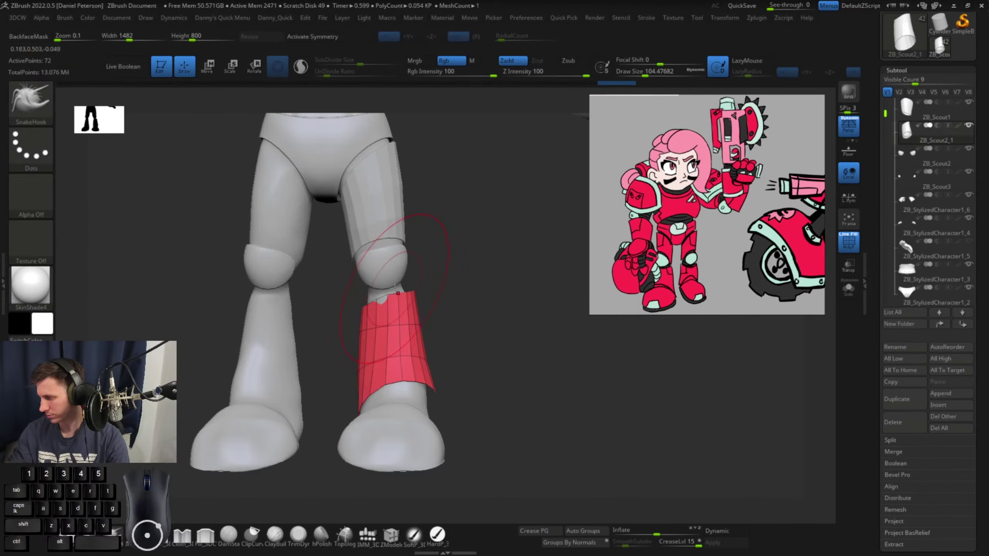
key(space)
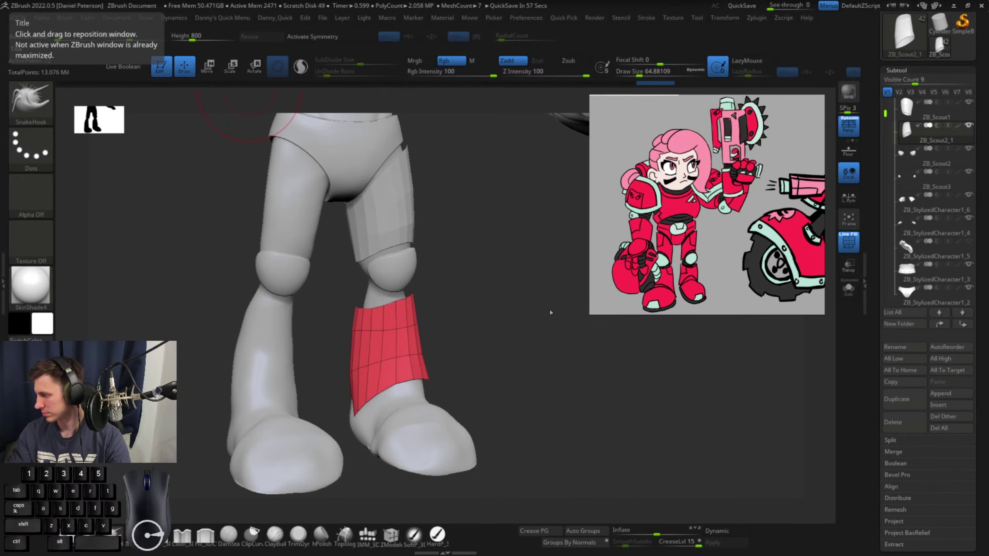
mouse_move(550, 312)
mouse_down()
mouse_move(461, 280)
mouse_move(393, 296)
mouse_move(468, 280)
mouse_move(439, 306)
mouse_up()
key(space)
key(space)
Stretch the shin piece vertically with the transform gizmo by a factor of about 1.15
key(w)
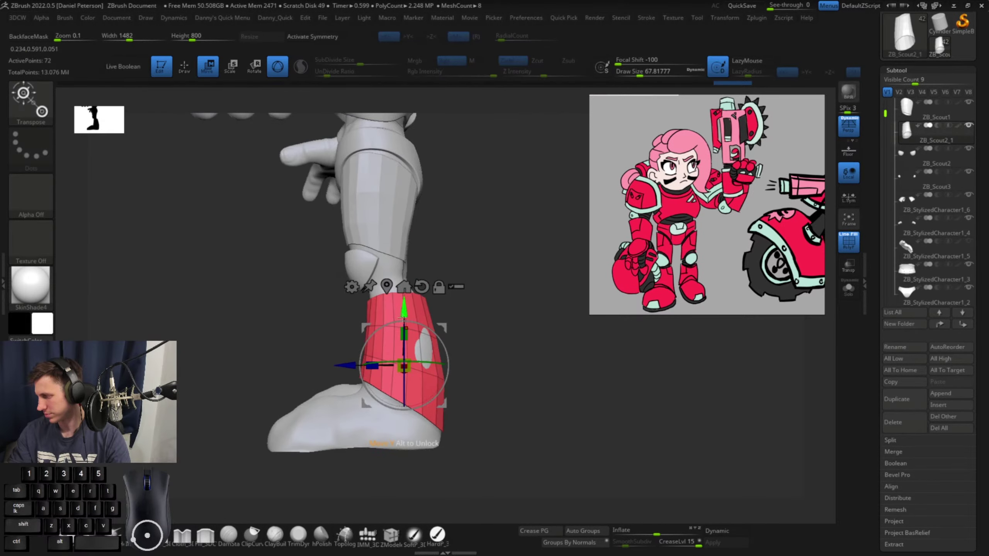
drag(404, 334, 411, 323)
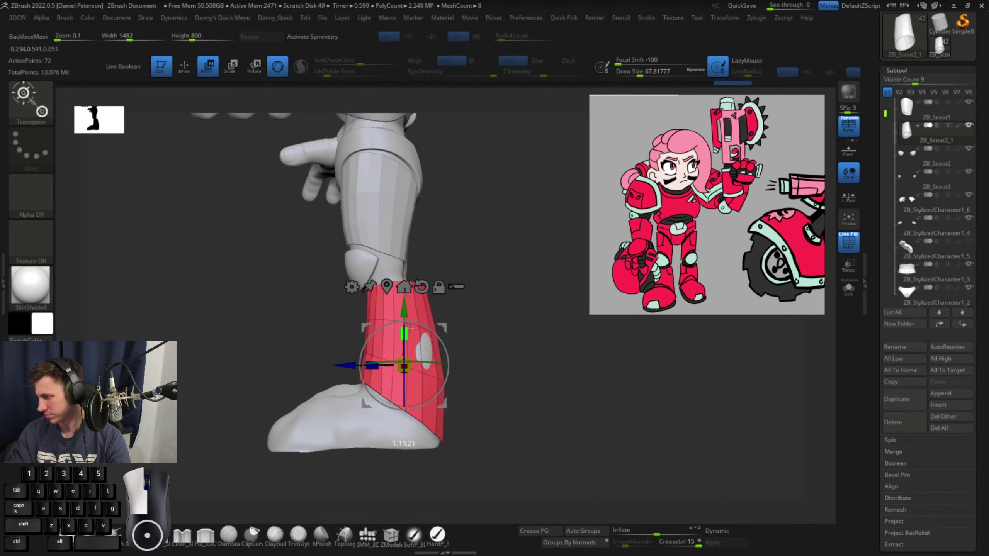
key(q)
Adjust the shin piece's inner upper edge from the front and back with SnakeHook at draw size about 68
shift+drag(536, 298, 541, 303)
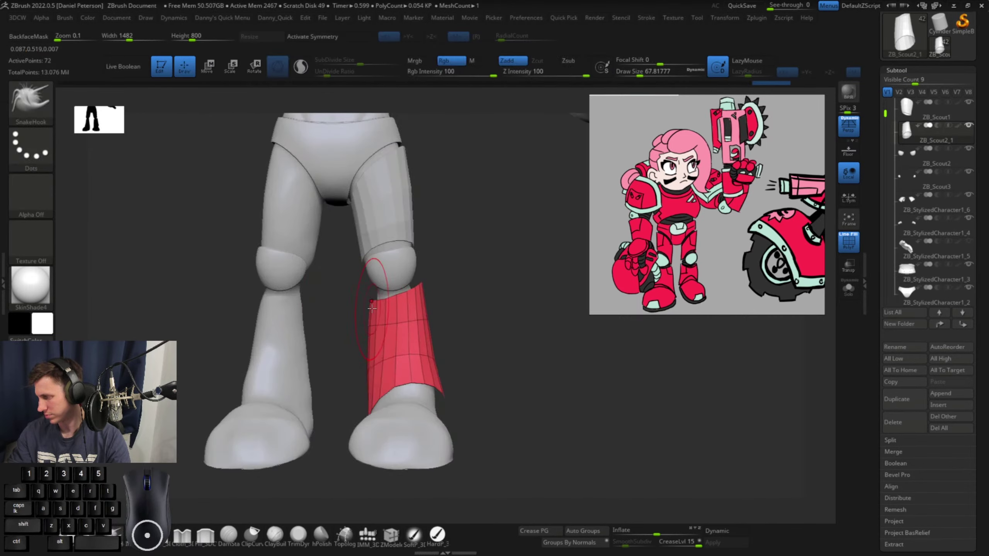
drag(372, 308, 376, 299)
drag(467, 297, 584, 290)
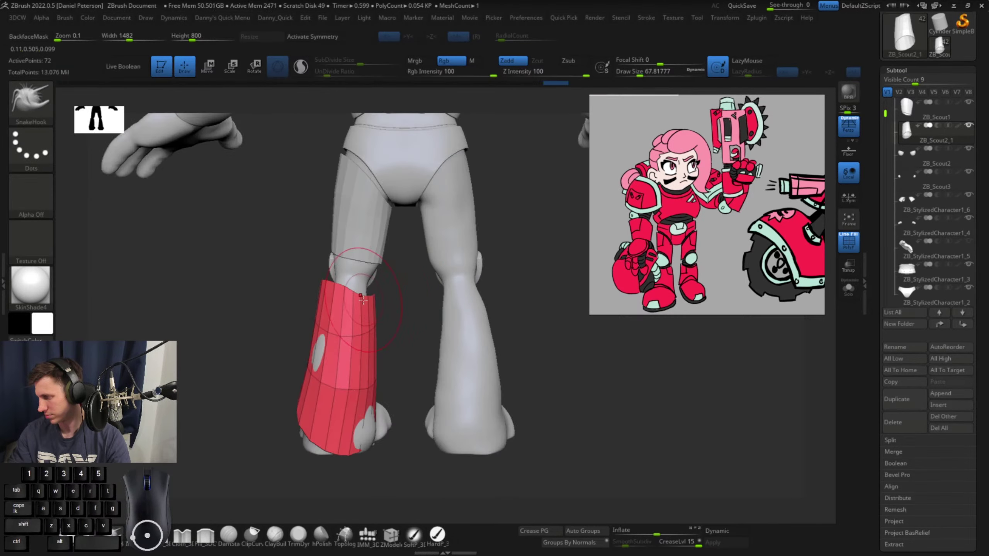
drag(362, 299, 363, 290)
Pull the shin piece's upper back rim into shape below the knee with SnakeHook at draw size about 39
key(space)
drag(348, 280, 342, 280)
drag(351, 283, 343, 302)
mouse_move(414, 287)
mouse_down()
mouse_move(424, 286)
mouse_move(406, 313)
mouse_move(419, 314)
mouse_up()
mouse_move(339, 320)
mouse_down()
mouse_move(322, 317)
mouse_move(324, 329)
mouse_up()
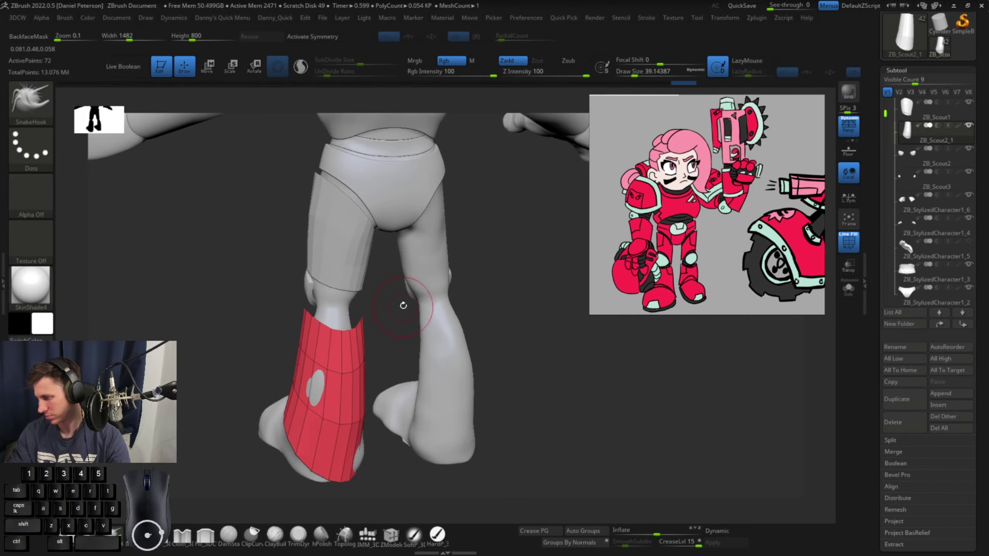
Fit the shin piece around the lower leg from the front with SnakeHook at draw size about 71
shift+drag(402, 305, 437, 303)
mouse_move(422, 306)
alt+mouse_down()
mouse_move(470, 287)
mouse_move(386, 311)
mouse_move(400, 354)
mouse_move(505, 353)
mouse_move(470, 344)
mouse_move(510, 369)
mouse_move(545, 362)
mouse_move(494, 398)
mouse_move(543, 364)
mouse_move(497, 387)
alt+mouse_up()
key(q)
key(space)
key(space)
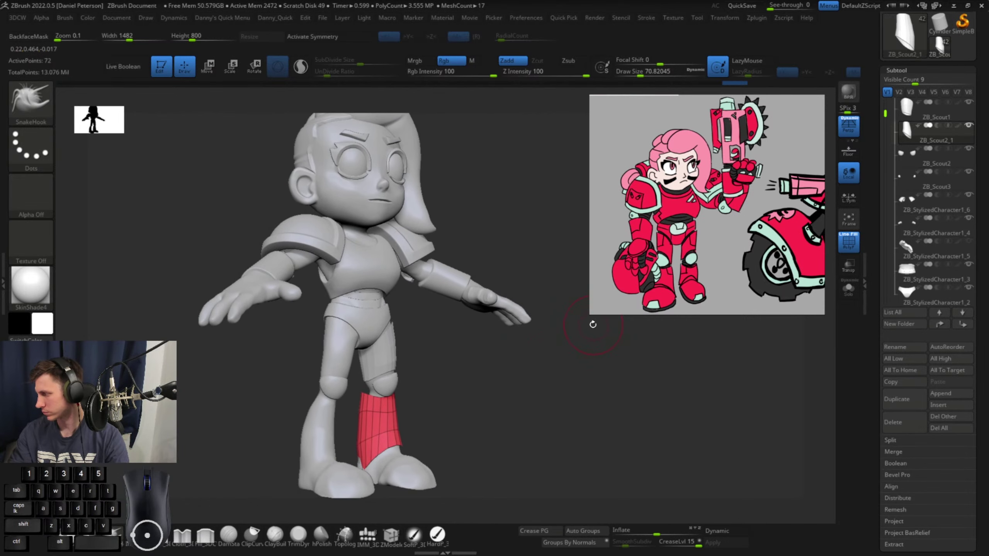
Enlarge the reference image and reframe it on the full character to study the leg armour
drag(592, 315, 581, 448)
middle_drag(643, 287, 673, 354)
scroll(672, 354, up, 3)
scroll(673, 353, down, 3)
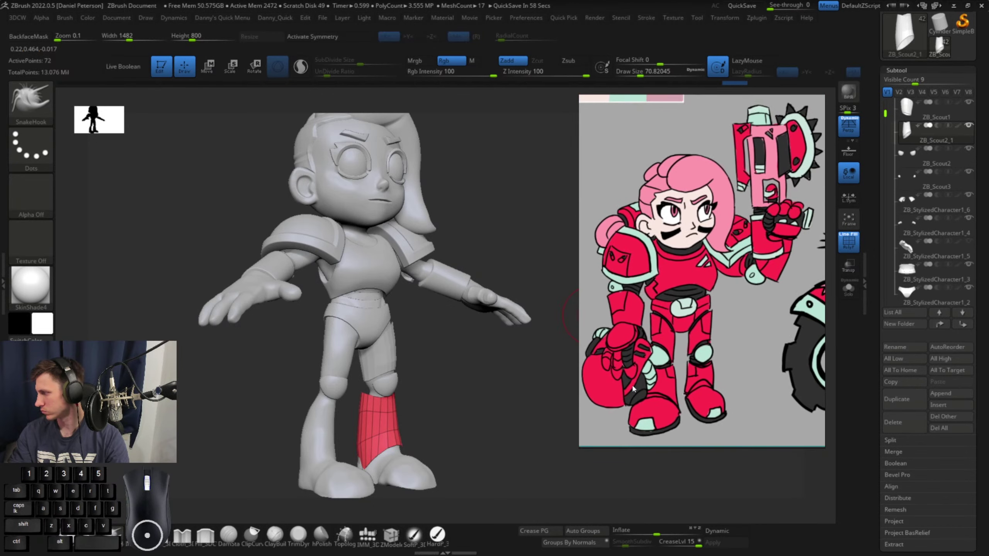
drag(497, 379, 499, 377)
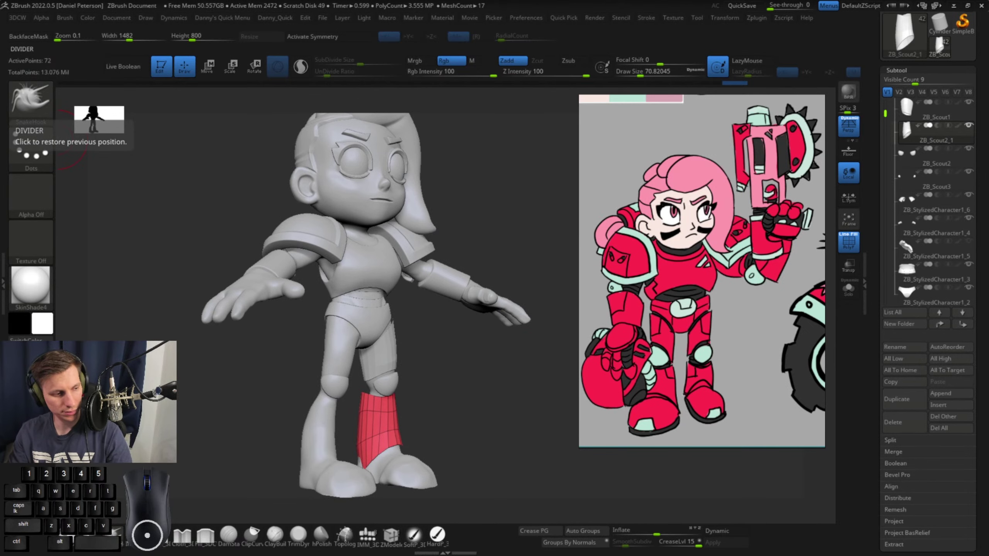
Reshape the shin piece's overall silhouette with SnakeHook, raising the draw size to about 101
drag(545, 418, 494, 412)
mouse_move(494, 412)
alt+mouse_down()
mouse_move(525, 319)
mouse_move(516, 340)
mouse_move(473, 302)
alt+mouse_up()
drag(473, 302, 416, 313)
key(space)
drag(422, 317, 362, 341)
key(space)
drag(433, 336, 487, 326)
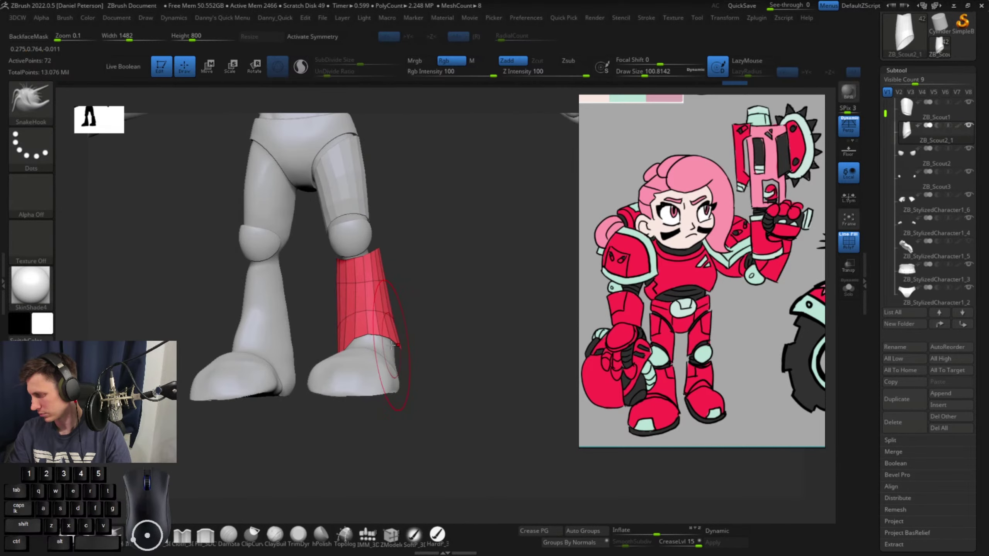
Flare the shin piece's lower rim around the foot and heel with SnakeHook, reducing the draw size to about 90
mouse_move(391, 345)
mouse_down()
mouse_move(390, 357)
mouse_move(433, 362)
mouse_move(383, 358)
mouse_up()
drag(447, 357, 379, 349)
drag(444, 350, 389, 342)
drag(486, 360, 351, 366)
key(space)
mouse_move(405, 396)
mouse_down()
mouse_move(413, 391)
mouse_move(390, 393)
mouse_move(399, 407)
mouse_move(344, 433)
mouse_up()
drag(413, 401, 415, 404)
drag(402, 449, 447, 453)
mouse_move(413, 408)
mouse_down()
mouse_move(390, 437)
mouse_move(415, 399)
mouse_move(403, 402)
mouse_move(479, 437)
mouse_move(519, 358)
mouse_move(465, 326)
mouse_move(428, 332)
mouse_move(482, 333)
mouse_move(470, 273)
mouse_move(493, 237)
mouse_move(442, 283)
mouse_move(379, 298)
mouse_up()
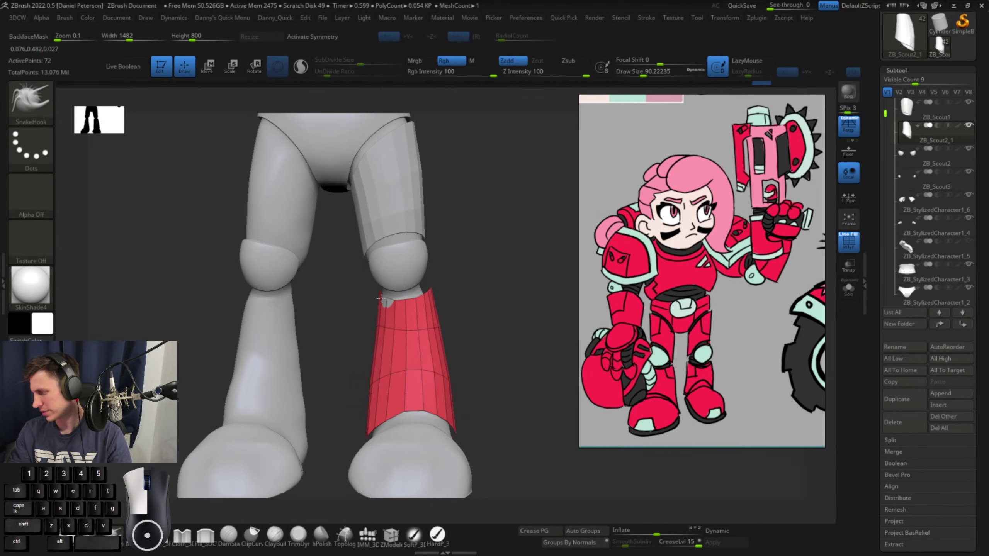
Reshape the shin piece's upper rim below the knee pad from several angles with SnakeHook
right_drag(561, 289, 489, 290)
drag(402, 290, 407, 290)
right_drag(467, 287, 420, 284)
key(space)
drag(420, 284, 415, 285)
drag(476, 291, 523, 282)
Shape the shin piece's back calf contour with SnakeHook at draw size about 59, undoing a trial smoothing stroke
key(space)
mouse_move(467, 267)
mouse_down()
mouse_move(454, 286)
mouse_move(424, 287)
mouse_up()
key(space)
drag(448, 324, 440, 324)
drag(525, 305, 545, 303)
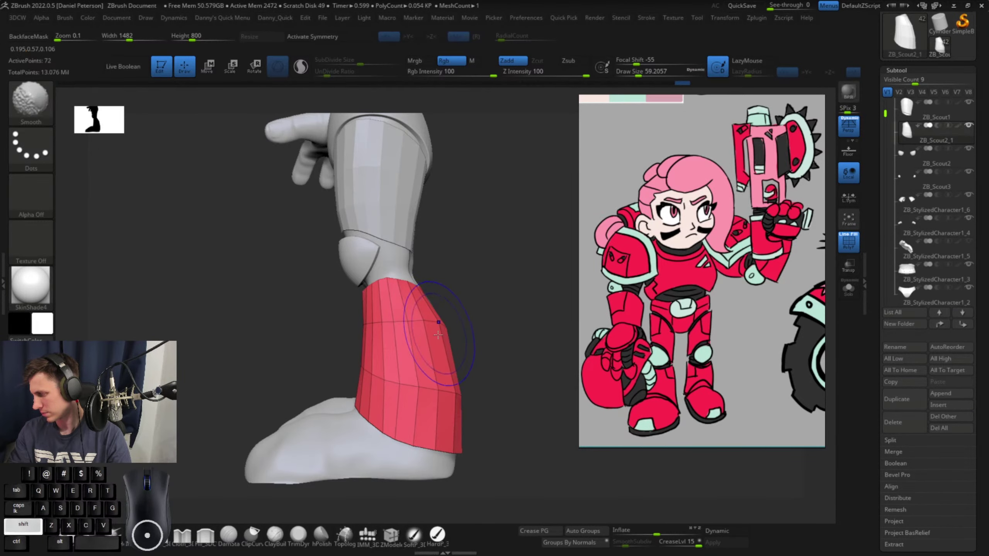
shift+drag(438, 335, 439, 338)
key(ctrl+z)
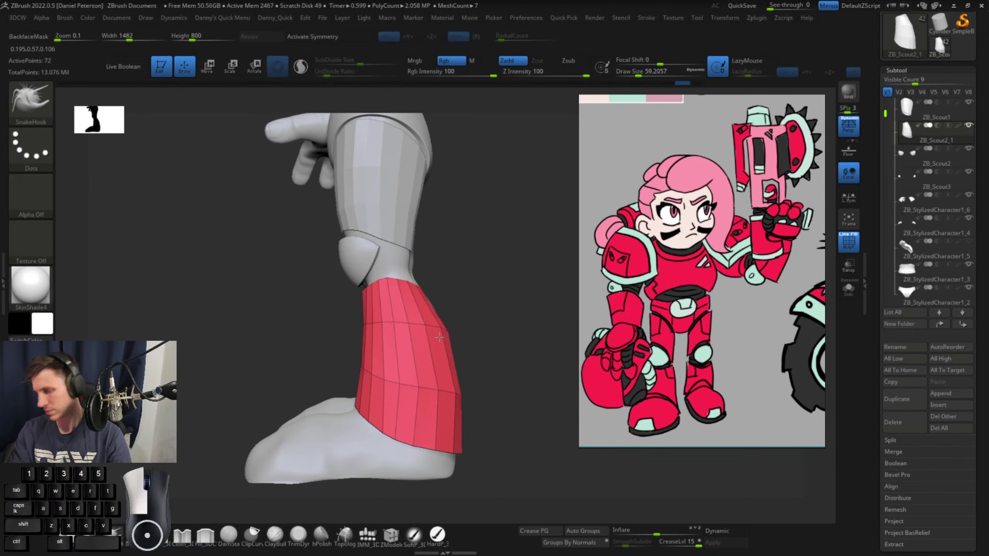
Adjust the shin piece's upper rim on the inner side of the leg, reducing the draw size to about 23
mouse_move(500, 313)
alt+mouse_down()
mouse_move(505, 265)
mouse_move(468, 273)
alt+mouse_up()
alt+drag(469, 273, 477, 298)
drag(477, 292, 535, 296)
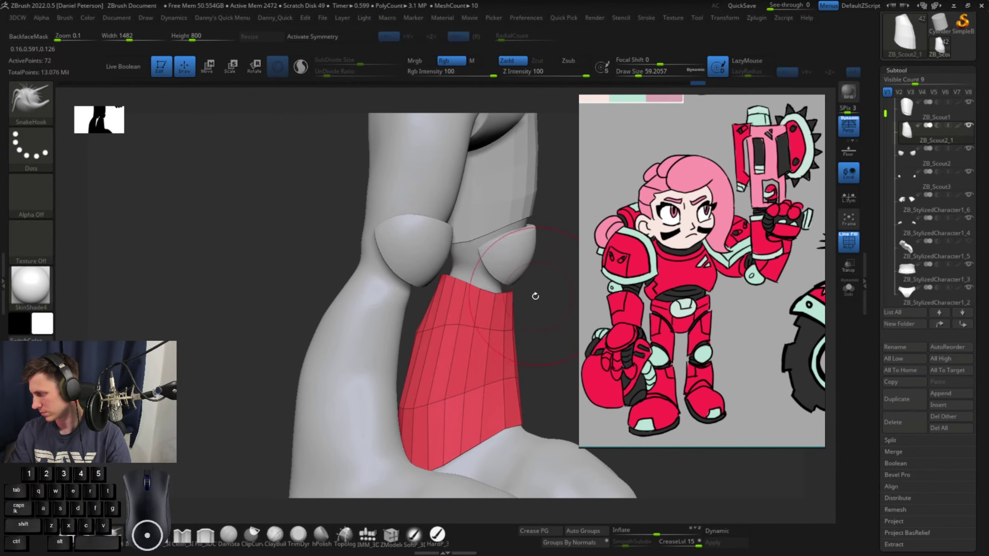
key(space)
mouse_move(468, 290)
mouse_down()
mouse_move(517, 304)
mouse_move(478, 293)
mouse_move(543, 294)
mouse_move(549, 281)
mouse_move(525, 306)
mouse_up()
key(space)
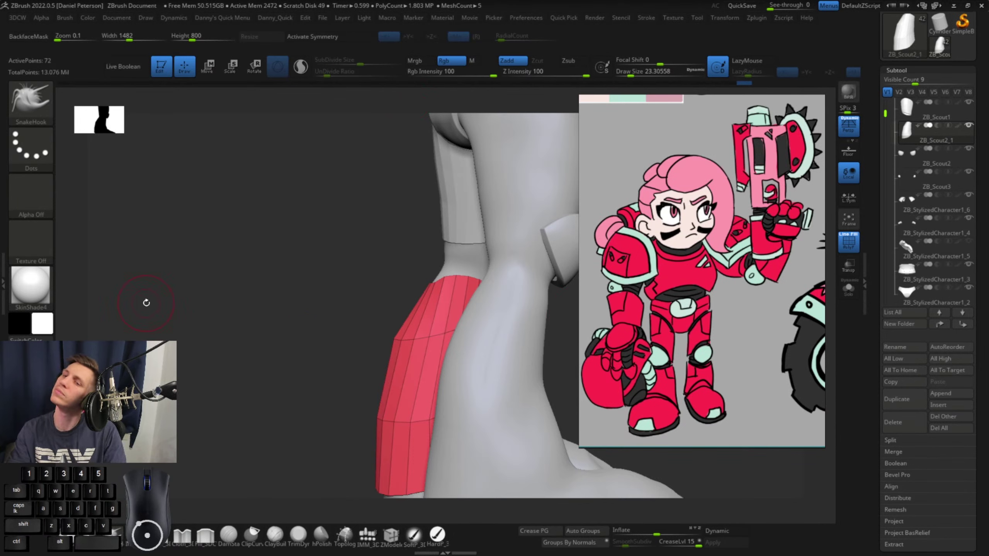
Refine the shin piece's upper back rim behind the knee with SnakeHook at draw size about 23
mouse_move(308, 328)
mouse_down()
mouse_move(352, 325)
mouse_move(271, 287)
mouse_move(459, 276)
mouse_move(498, 251)
mouse_up()
key(space)
drag(401, 262, 547, 249)
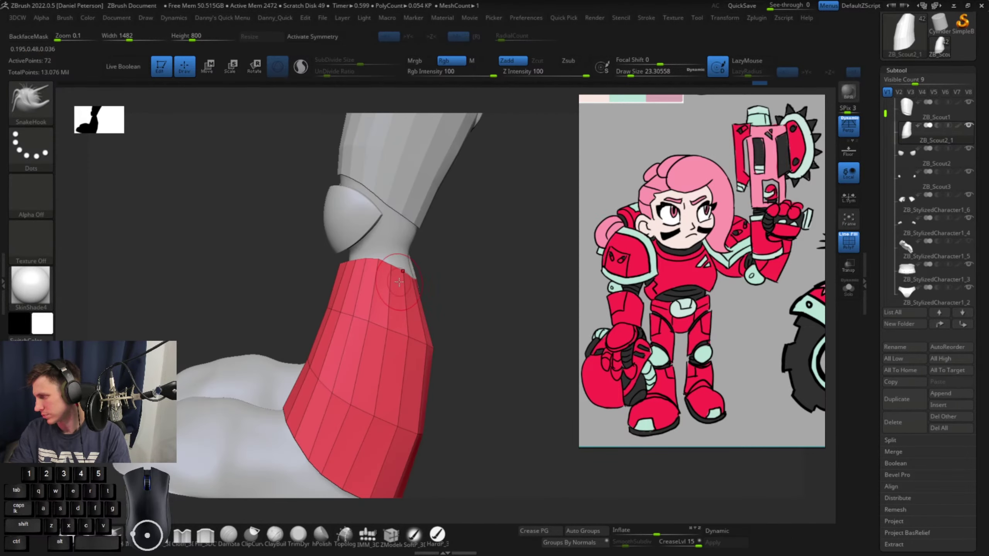
mouse_move(434, 270)
mouse_down()
mouse_move(502, 279)
mouse_move(480, 251)
mouse_up()
Reshape the shin piece's lower front rim above the foot with SnakeHook, starting at draw size about 39
key(space)
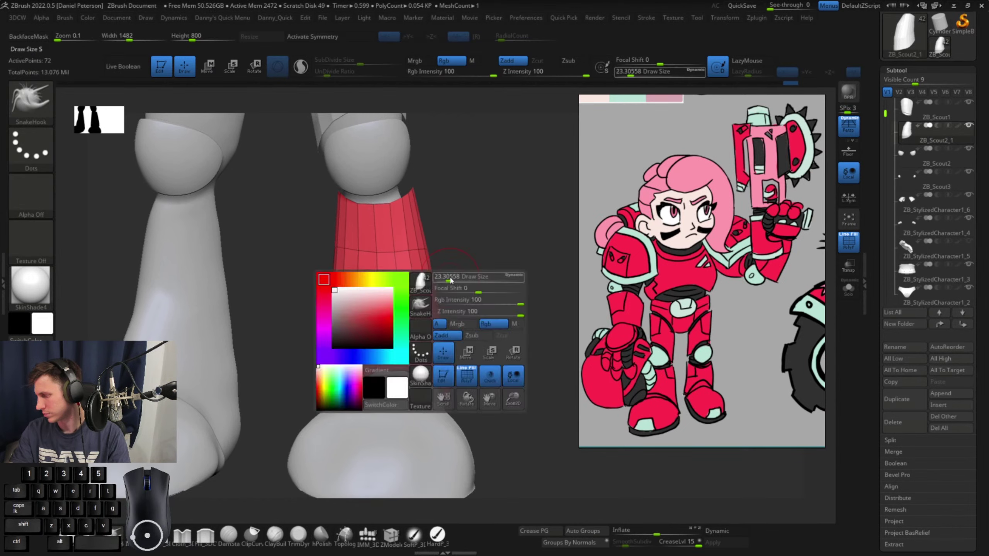
click(452, 280)
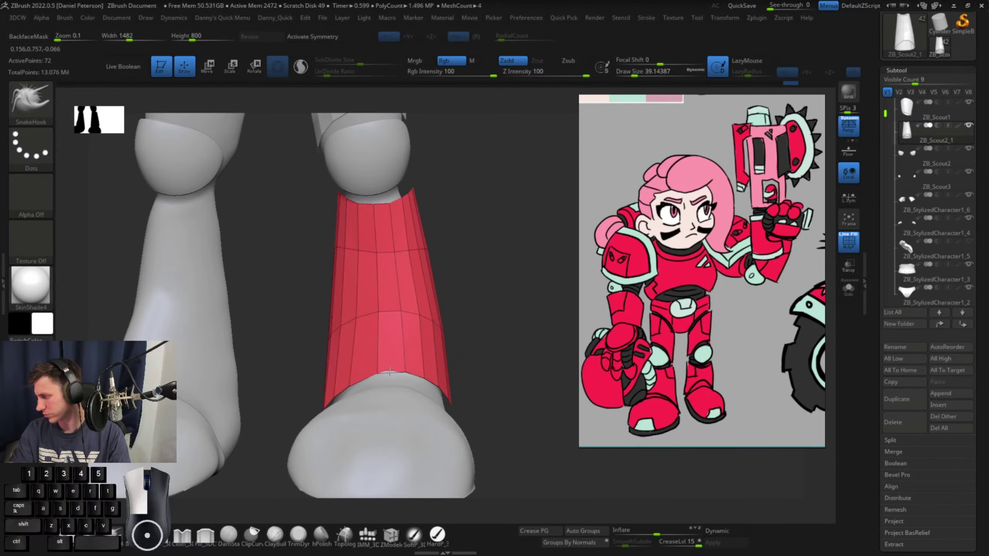
shift+drag(512, 353, 422, 371)
drag(315, 338, 361, 398)
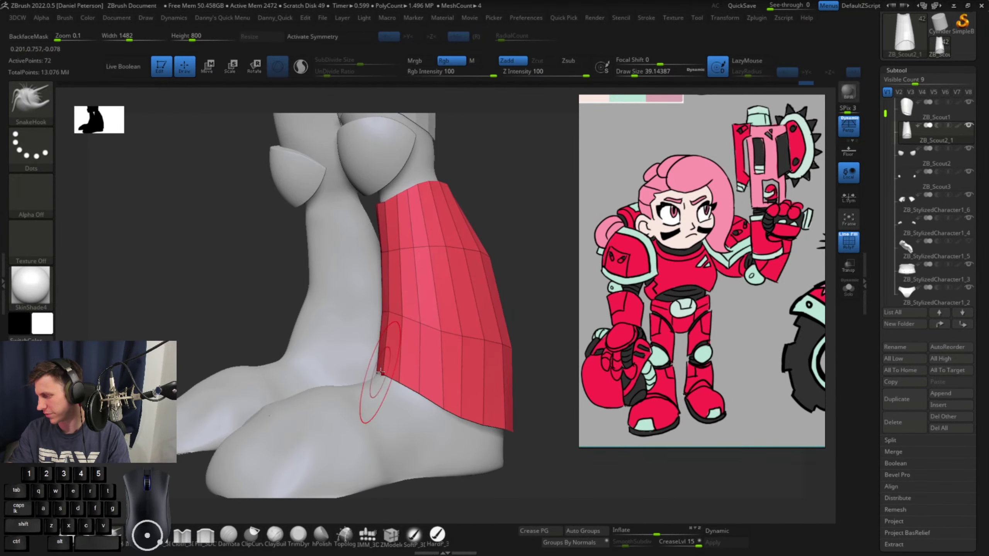
drag(232, 281, 419, 323)
key(space)
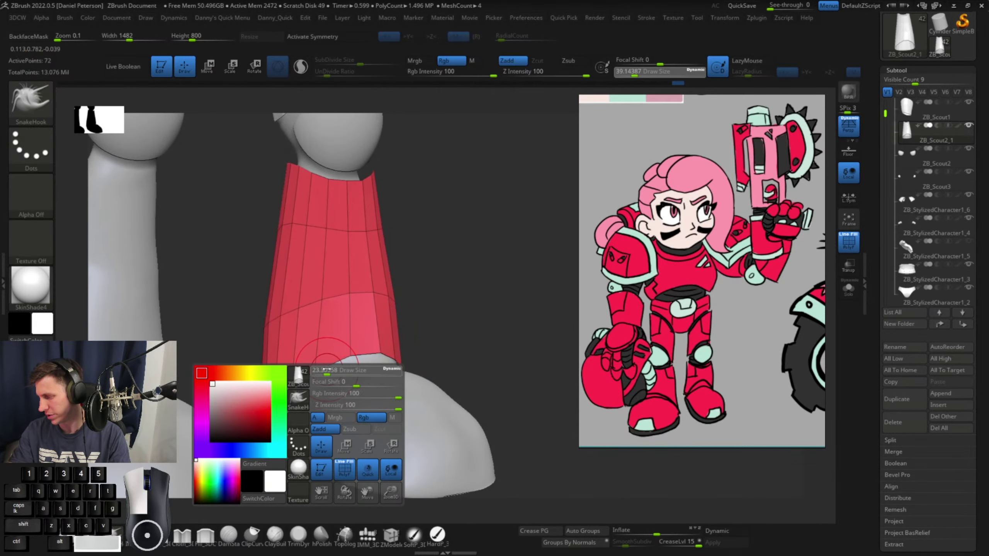
drag(317, 371, 470, 251)
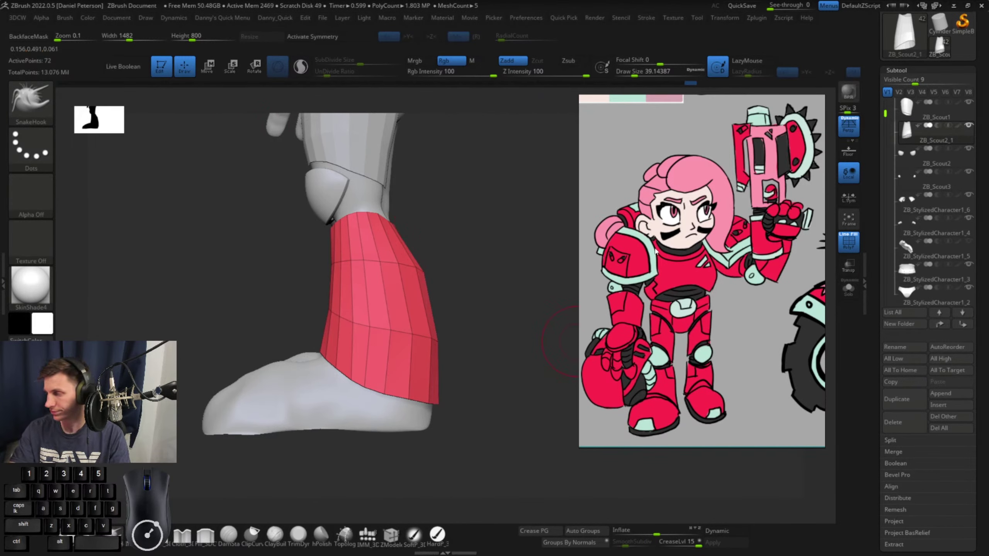
Adjust the shin piece's upper rim around the knee with SnakeHook at draw size about 62
mouse_move(499, 229)
mouse_down()
mouse_move(540, 221)
mouse_move(468, 238)
mouse_move(512, 247)
mouse_move(468, 276)
mouse_move(422, 236)
mouse_up()
key(space)
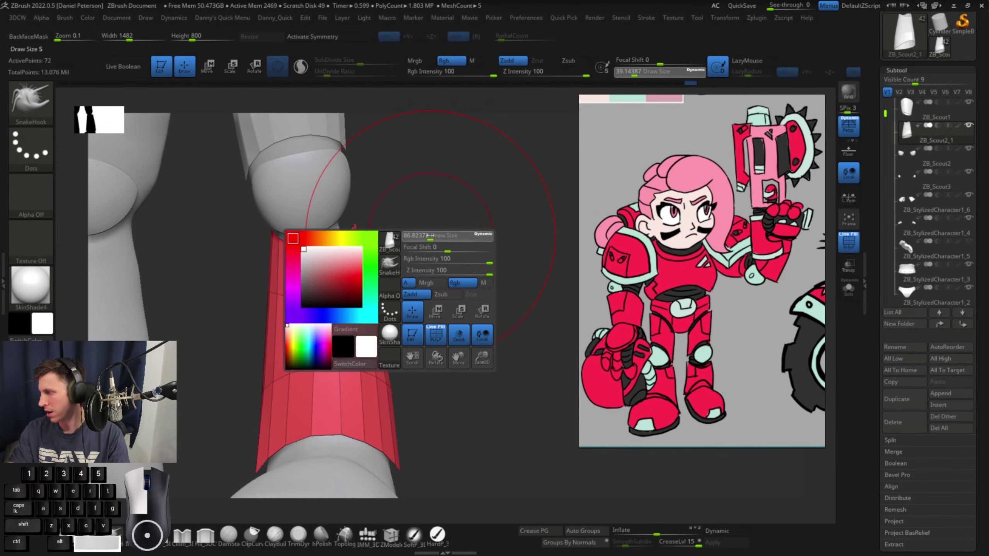
mouse_move(356, 231)
mouse_down()
mouse_move(345, 235)
mouse_move(414, 229)
mouse_up()
drag(266, 235, 274, 236)
mouse_move(439, 225)
mouse_down()
mouse_move(481, 212)
mouse_move(424, 219)
mouse_move(389, 244)
mouse_move(441, 260)
mouse_move(342, 243)
mouse_up()
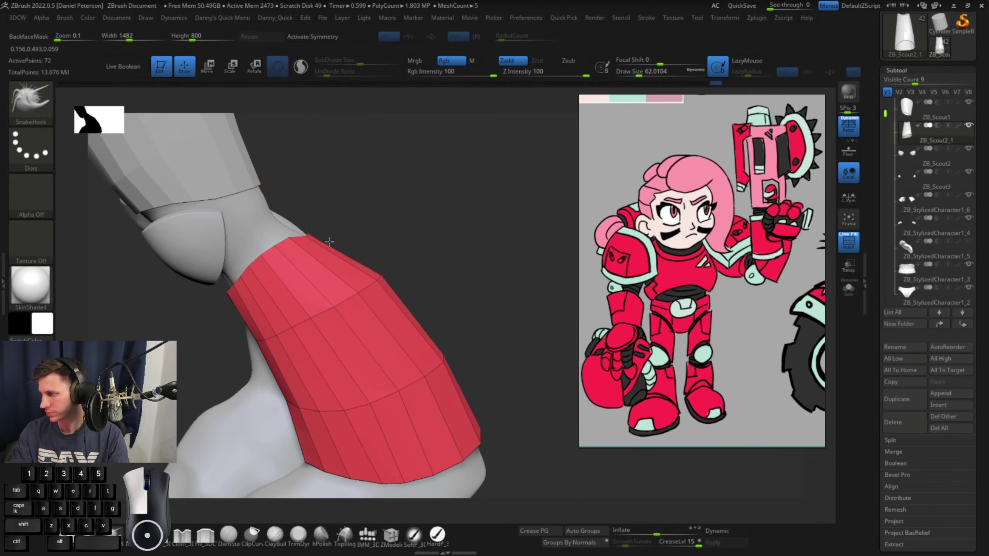
drag(389, 211, 418, 247)
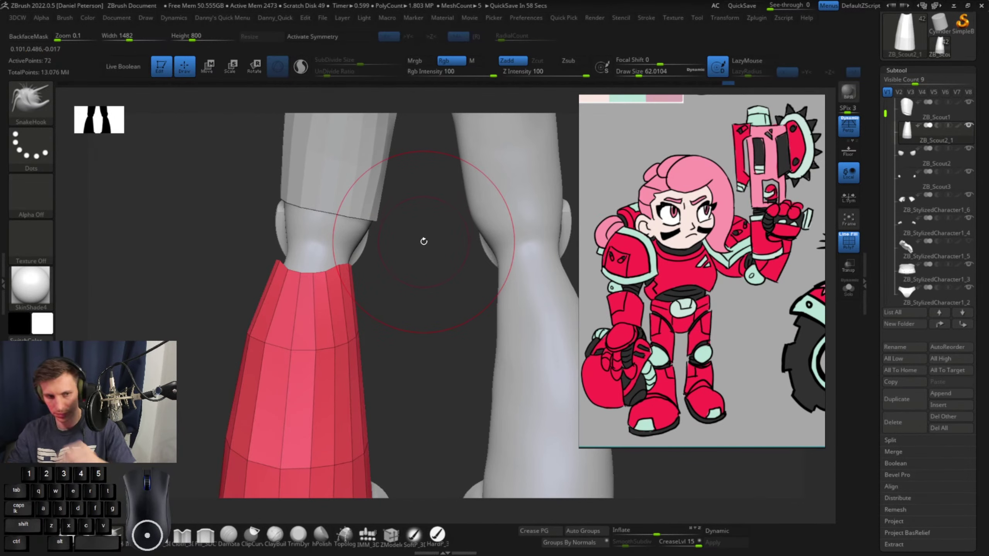
Pull the shin piece's lower rim into shape around the ankle with SnakeHook at draw size about 54
drag(439, 274, 430, 285)
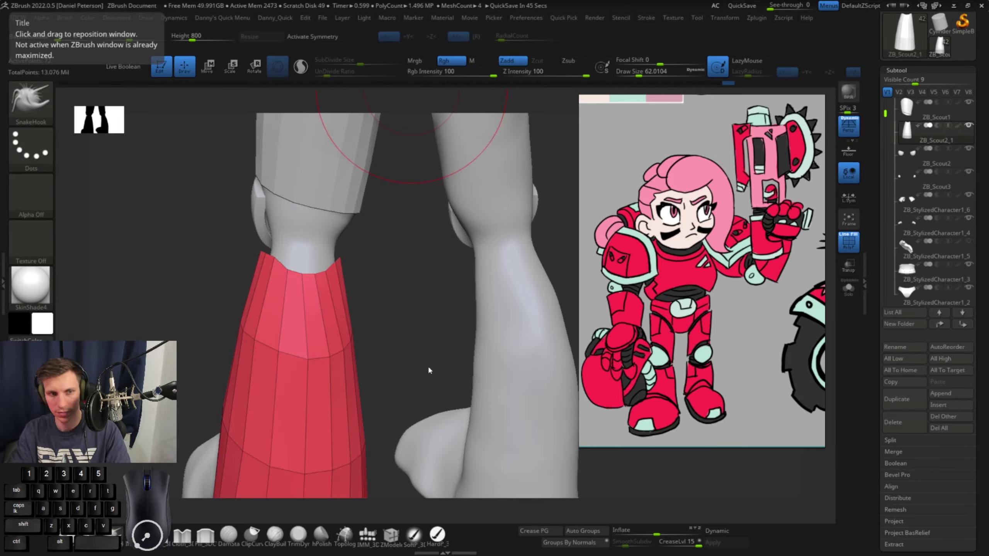
alt+drag(411, 292, 463, 276)
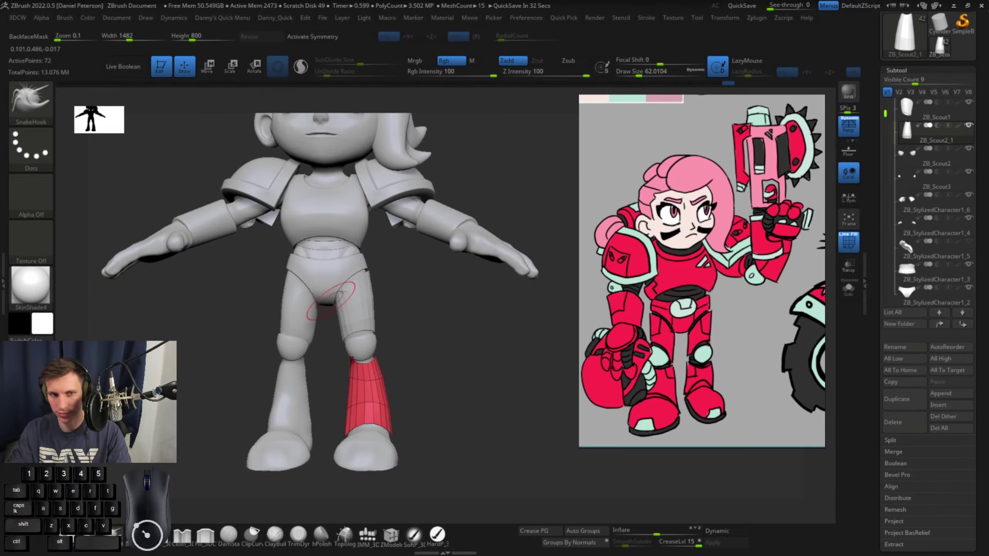
alt+drag(452, 346, 362, 338)
mouse_move(419, 375)
alt+mouse_down()
mouse_move(492, 395)
mouse_move(472, 311)
mouse_move(503, 336)
mouse_move(460, 377)
mouse_move(435, 293)
mouse_move(448, 295)
mouse_move(490, 224)
mouse_move(532, 247)
mouse_move(526, 270)
mouse_move(478, 302)
mouse_move(491, 293)
mouse_move(489, 233)
alt+mouse_up()
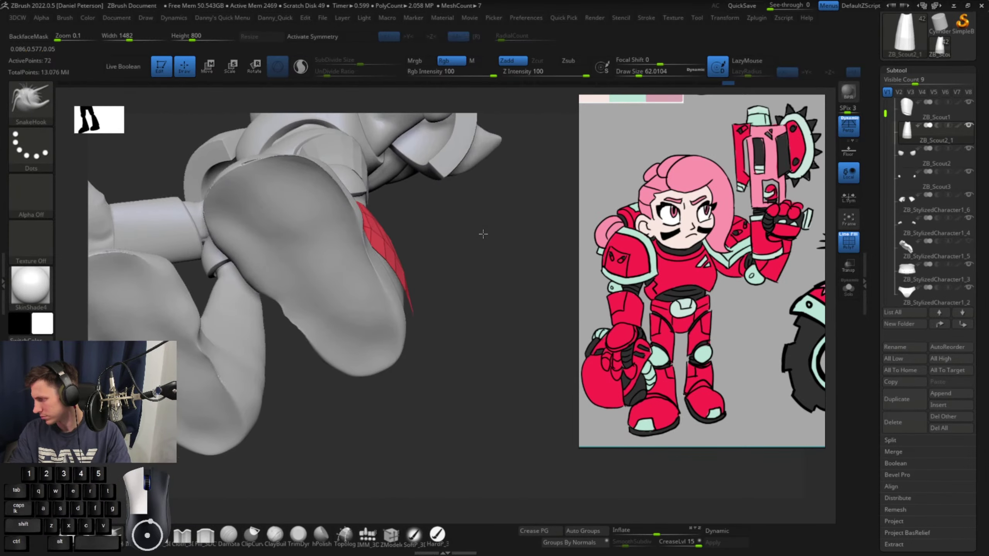
key(space)
drag(372, 246, 381, 249)
mouse_move(447, 280)
mouse_down()
mouse_move(463, 312)
mouse_move(483, 246)
mouse_move(473, 218)
mouse_move(443, 268)
mouse_move(450, 236)
mouse_move(389, 226)
mouse_move(409, 218)
mouse_up()
alt+drag(420, 234, 421, 296)
key(space)
drag(266, 310, 269, 309)
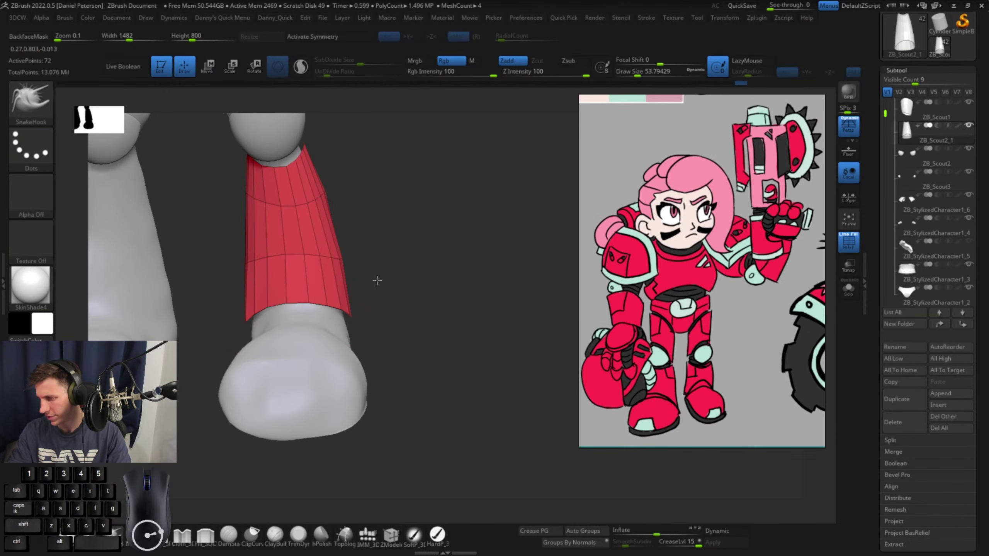
Refine the shin piece's slanted lower rim along the side of the foot with SnakeHook at draw size about 37
mouse_move(376, 280)
mouse_down()
mouse_move(391, 290)
mouse_move(364, 297)
mouse_up()
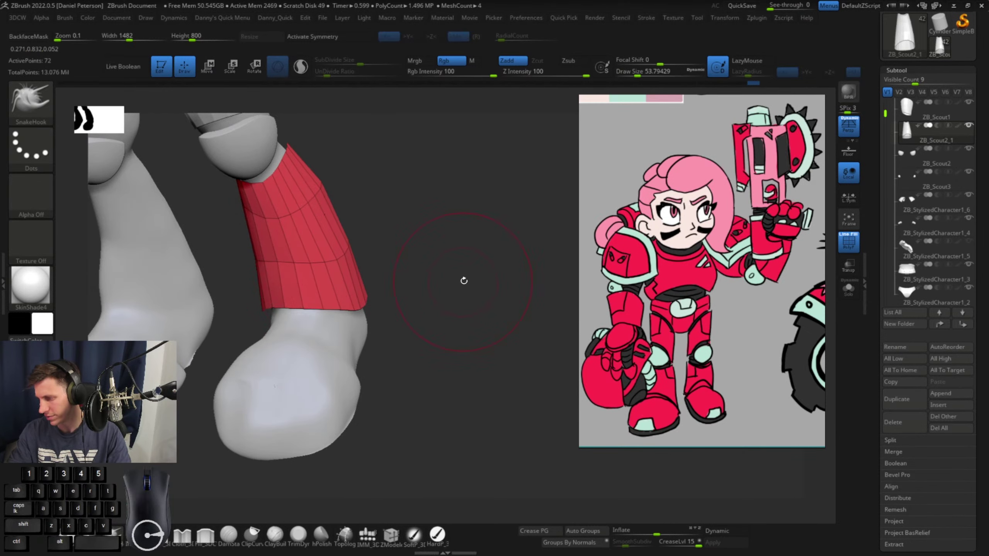
drag(463, 280, 363, 281)
key(space)
drag(282, 303, 275, 304)
mouse_move(380, 299)
mouse_down()
mouse_move(393, 298)
mouse_move(364, 294)
mouse_move(386, 276)
mouse_move(380, 285)
mouse_up()
drag(336, 342, 335, 339)
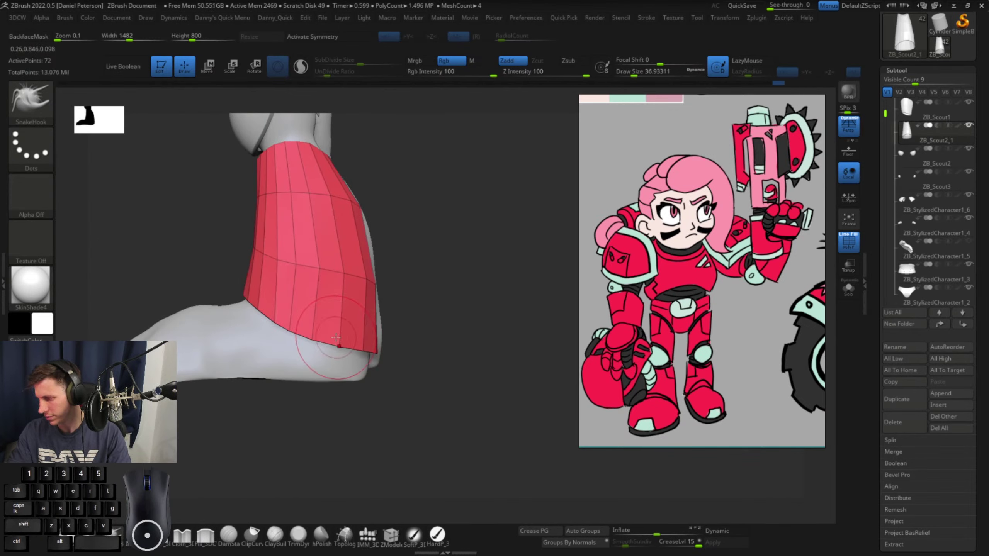
Shape the shin piece's lower edge down towards the heel with SnakeHook at draw size about 94
key(space)
click(373, 303)
drag(268, 325, 265, 308)
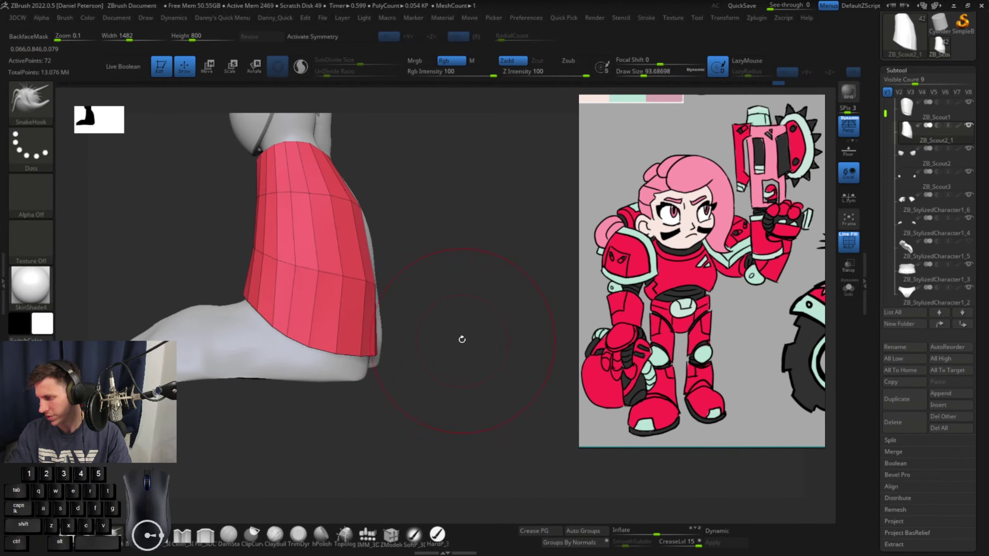
mouse_move(461, 340)
shift+mouse_down()
mouse_move(429, 339)
mouse_move(436, 363)
shift+mouse_up()
drag(368, 353, 363, 357)
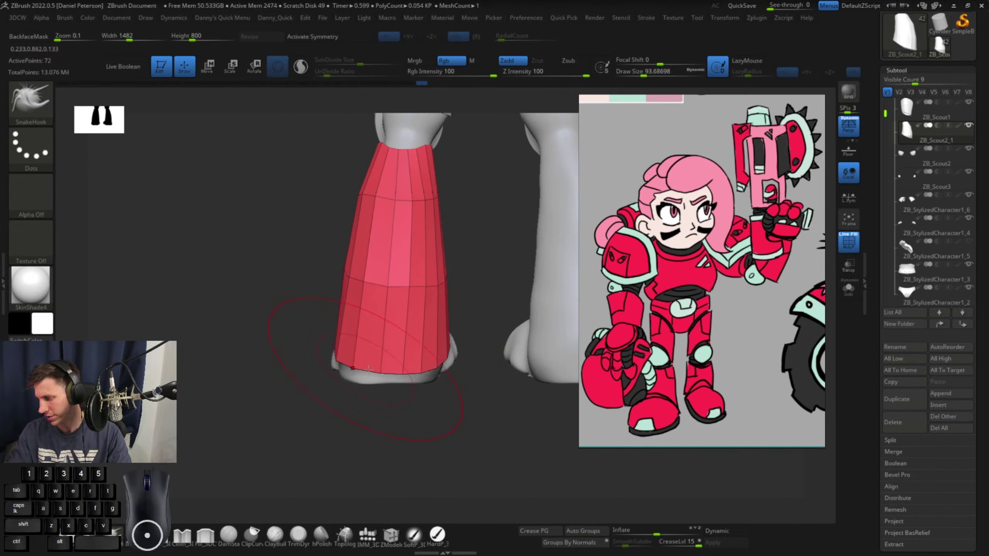
drag(311, 331, 301, 330)
Refine the bottom corner of the shin piece near the ankle with SnakeHook at draw size about 44
drag(469, 267, 574, 258)
mouse_move(372, 242)
alt+mouse_down()
mouse_move(475, 281)
mouse_move(442, 299)
mouse_move(456, 266)
alt+mouse_up()
key(space)
mouse_move(320, 405)
mouse_down()
mouse_move(306, 403)
mouse_move(325, 379)
mouse_move(304, 395)
mouse_up()
mouse_move(280, 392)
mouse_down()
mouse_move(283, 407)
mouse_move(307, 407)
mouse_up()
mouse_move(508, 328)
mouse_down()
mouse_move(539, 318)
mouse_move(548, 298)
mouse_move(573, 299)
mouse_up()
Isolate the shin piece and even out the curve of its bottom rim on both sides with SnakeHook
click(848, 289)
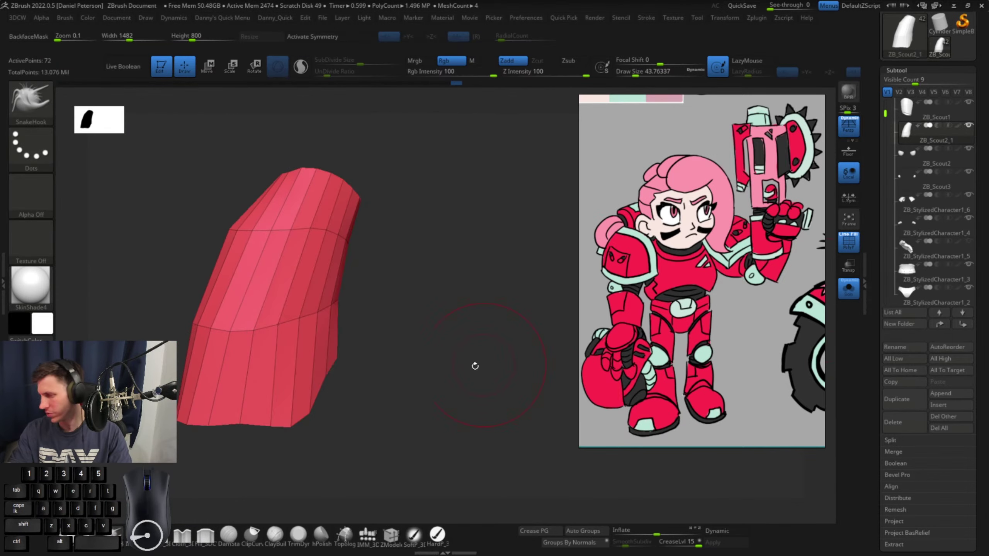
mouse_move(474, 366)
mouse_down()
mouse_move(450, 372)
mouse_move(484, 334)
mouse_up()
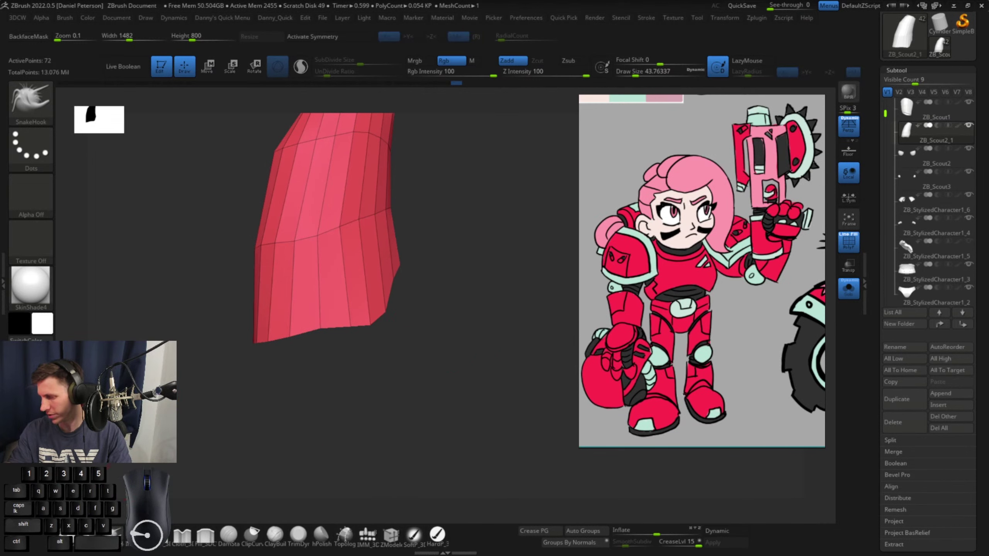
mouse_move(303, 407)
mouse_down()
mouse_move(325, 404)
mouse_move(336, 342)
mouse_move(333, 352)
mouse_up()
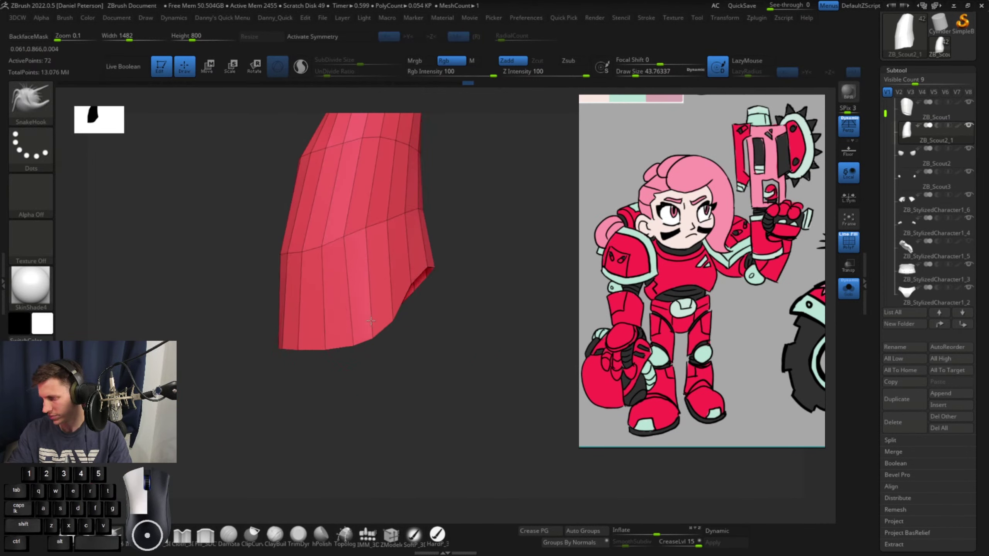
drag(370, 321, 373, 329)
mouse_move(412, 349)
mouse_down()
mouse_move(344, 356)
mouse_move(324, 371)
mouse_up()
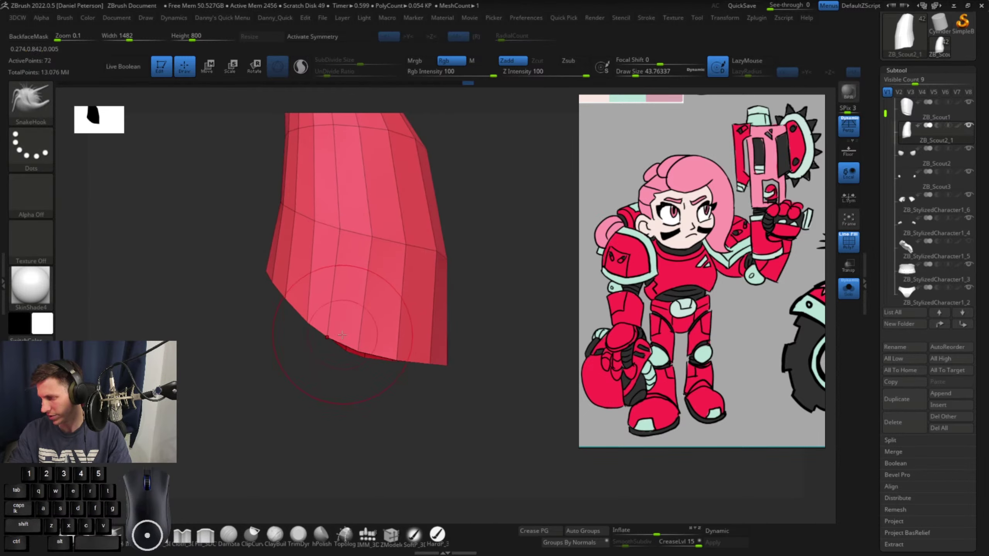
mouse_move(341, 335)
mouse_down()
mouse_move(338, 351)
mouse_move(398, 409)
mouse_move(425, 364)
mouse_up()
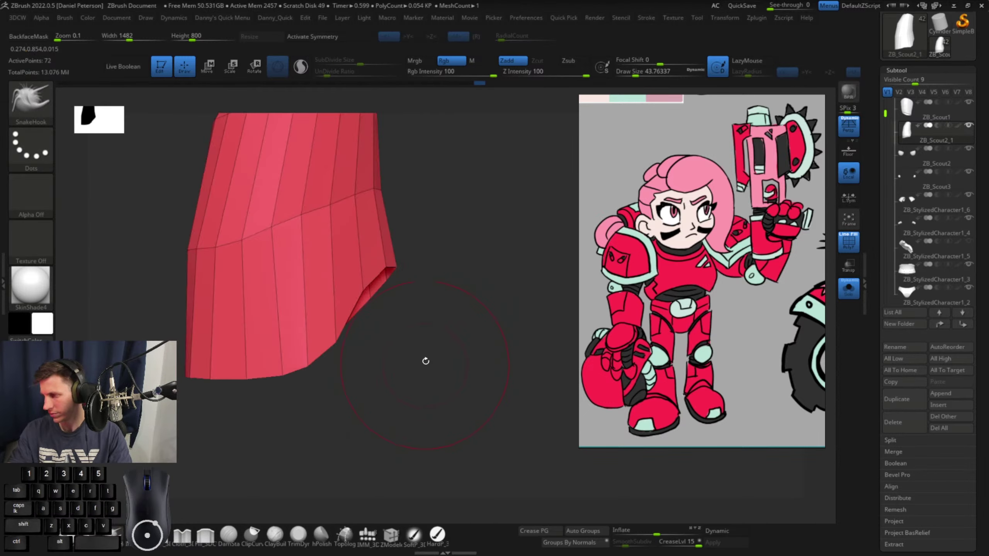
Straighten the isolated shin piece's slanted front ankle edge at draw size about 31, and bring the other parts back into view
key(space)
drag(379, 282, 366, 281)
drag(366, 280, 373, 282)
drag(383, 274, 387, 277)
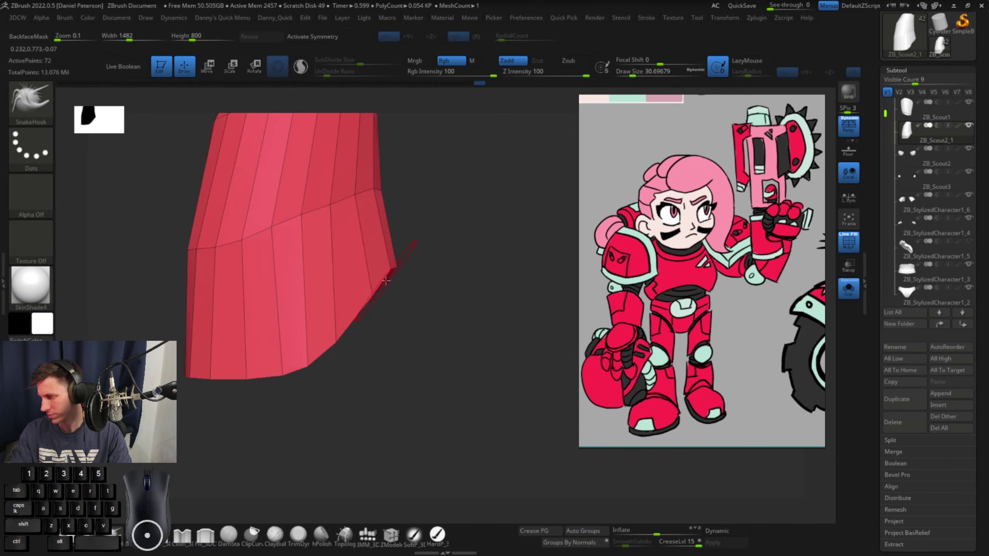
click(857, 297)
Fit the shin piece's lower rim and inner corner to the ankle with SnakeHook at draw size about 31
alt+drag(457, 225, 513, 249)
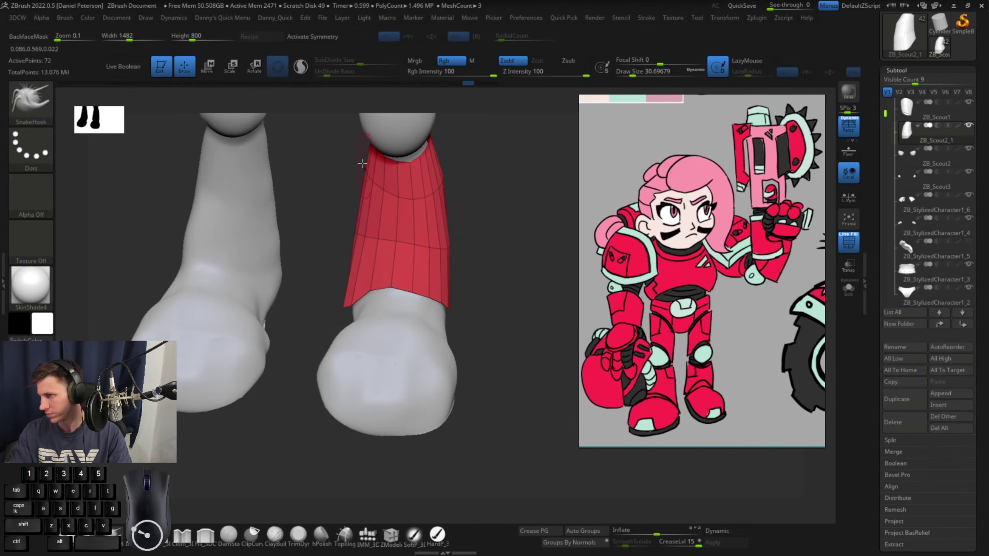
drag(481, 84, 528, 84)
drag(443, 280, 444, 286)
mouse_move(512, 281)
mouse_down()
mouse_move(529, 284)
mouse_move(499, 286)
mouse_move(510, 288)
mouse_up()
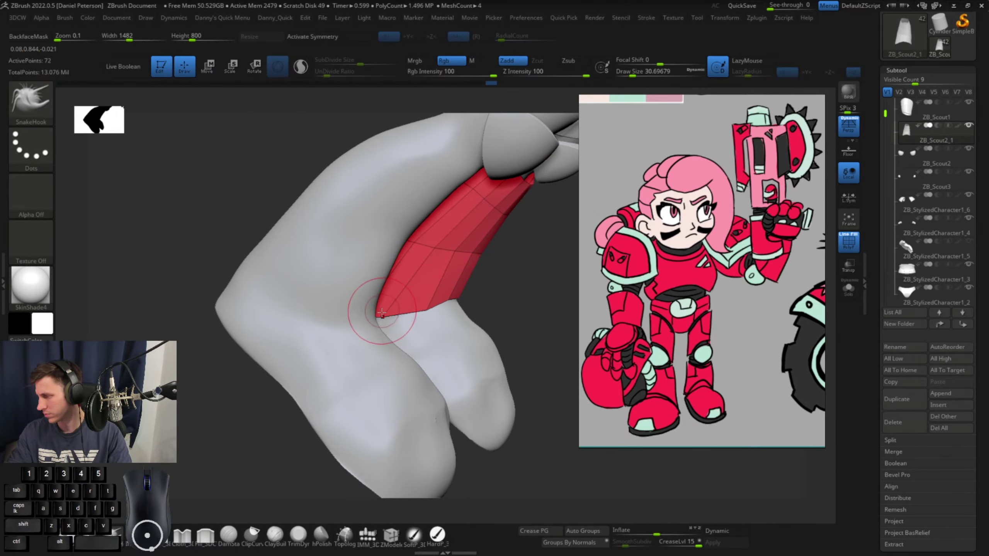
drag(389, 317, 405, 317)
drag(521, 305, 425, 289)
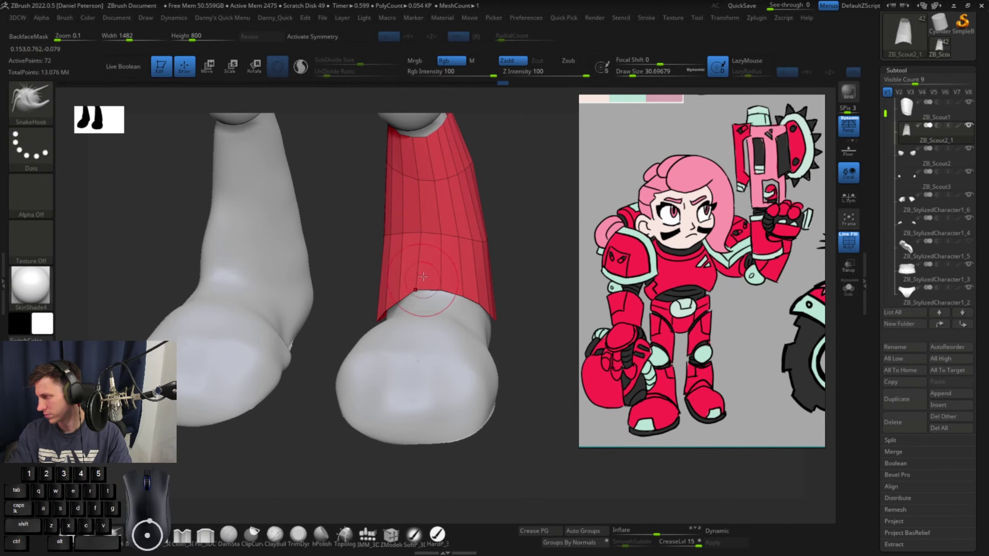
drag(439, 236, 436, 234)
mouse_move(580, 211)
mouse_down()
mouse_move(550, 204)
mouse_move(581, 206)
mouse_up()
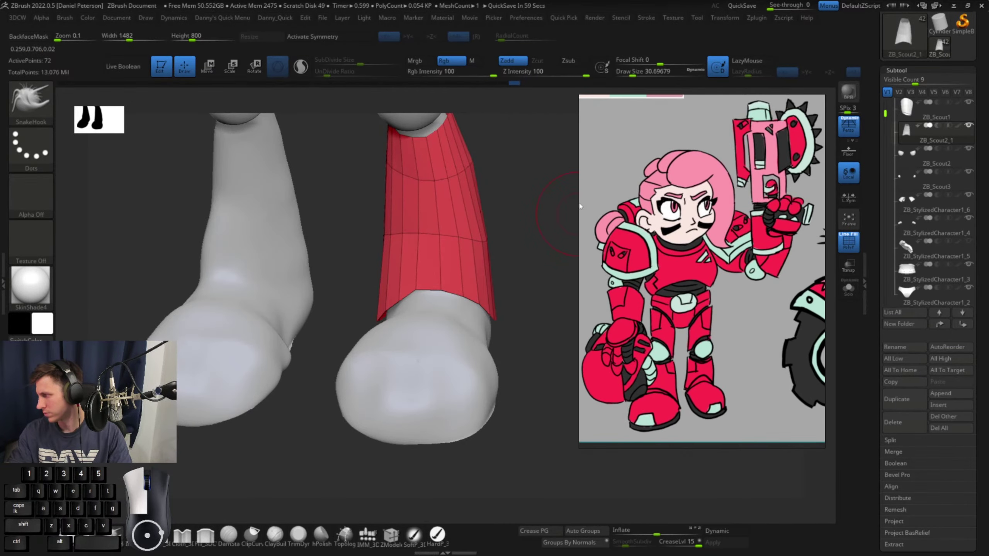
Smooth the curve of the shin piece's front ankle opening over the foot with SnakeHook at draw size about 27
drag(524, 218, 444, 224)
mouse_move(353, 214)
alt+mouse_down()
mouse_move(271, 236)
mouse_move(306, 226)
mouse_move(372, 234)
mouse_move(367, 246)
mouse_move(282, 281)
alt+mouse_up()
key(space)
mouse_move(397, 249)
alt+mouse_down()
mouse_move(408, 263)
mouse_move(362, 278)
mouse_move(393, 287)
mouse_move(384, 312)
alt+mouse_up()
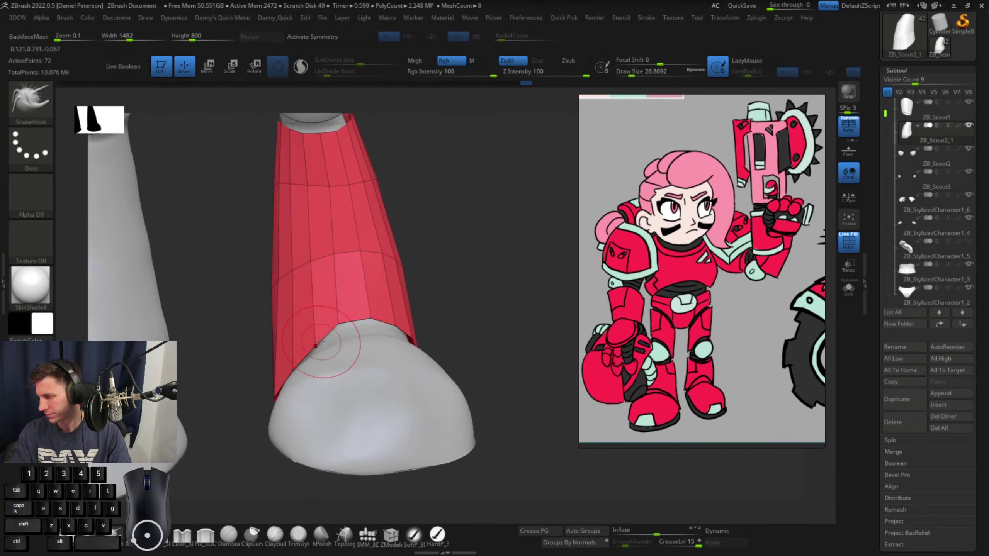
key(space)
drag(313, 340, 312, 337)
drag(334, 323, 333, 320)
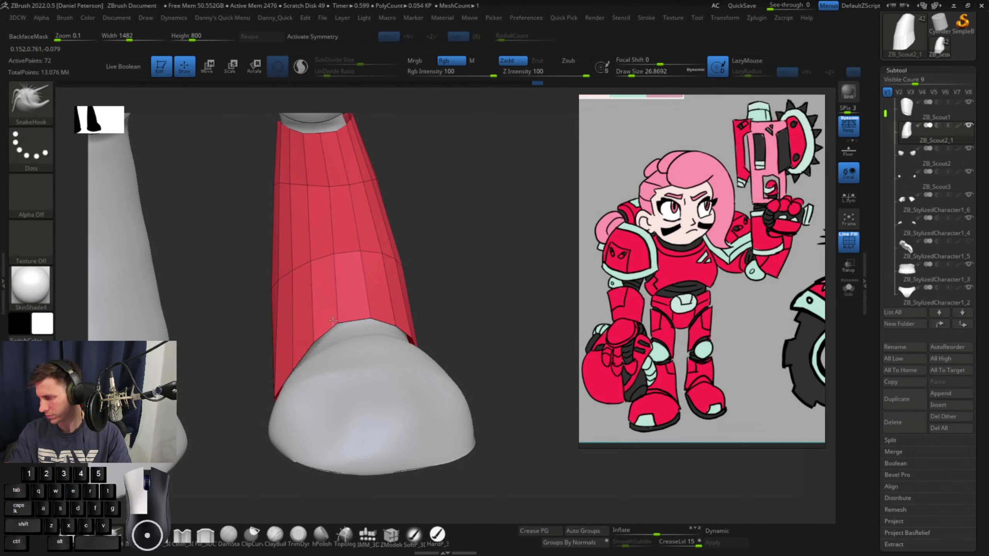
Adjust the shin piece's lower front contour from the side with SnakeHook at draw size about 65
drag(446, 304, 436, 299)
shift+drag(436, 299, 470, 355)
mouse_move(470, 355)
mouse_down()
mouse_move(431, 354)
mouse_move(464, 369)
mouse_move(459, 325)
mouse_move(521, 333)
mouse_move(401, 316)
mouse_up()
key(space)
click(403, 315)
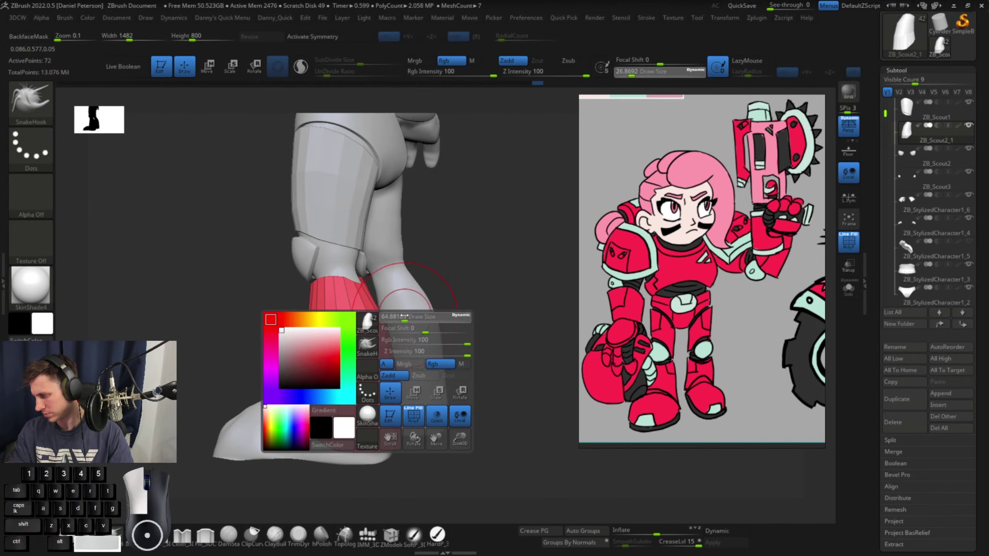
drag(305, 369, 303, 365)
drag(483, 300, 377, 325)
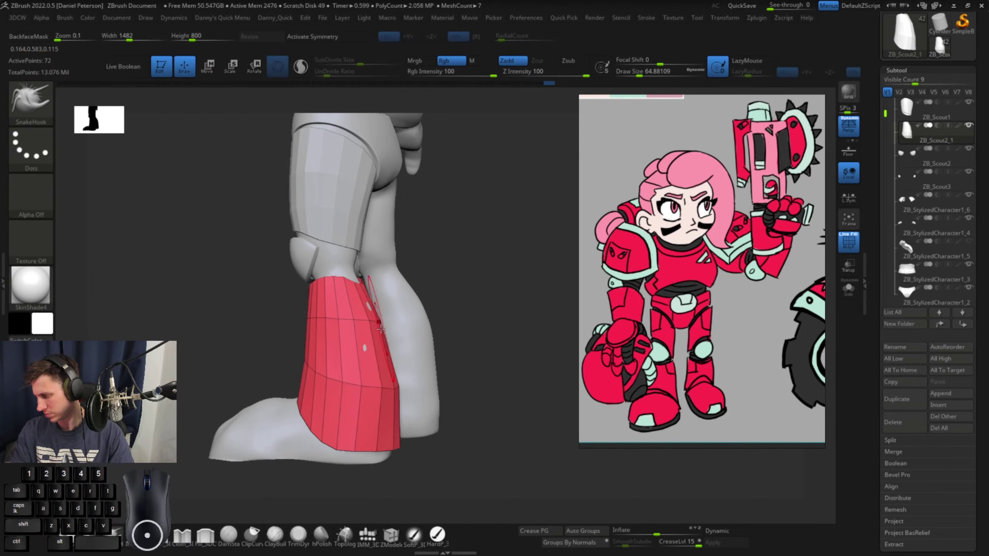
key(ctrl+z)
mouse_move(448, 361)
mouse_down()
mouse_move(484, 353)
mouse_move(451, 354)
mouse_up()
drag(375, 323, 374, 324)
key(ctrl+z)
Adjust the upper calf corner on the back of the shin piece with SnakeHook at draw size about 31
mouse_move(461, 326)
alt+mouse_down()
mouse_move(432, 325)
mouse_move(453, 317)
mouse_move(440, 356)
alt+mouse_up()
key(space)
drag(450, 322, 449, 322)
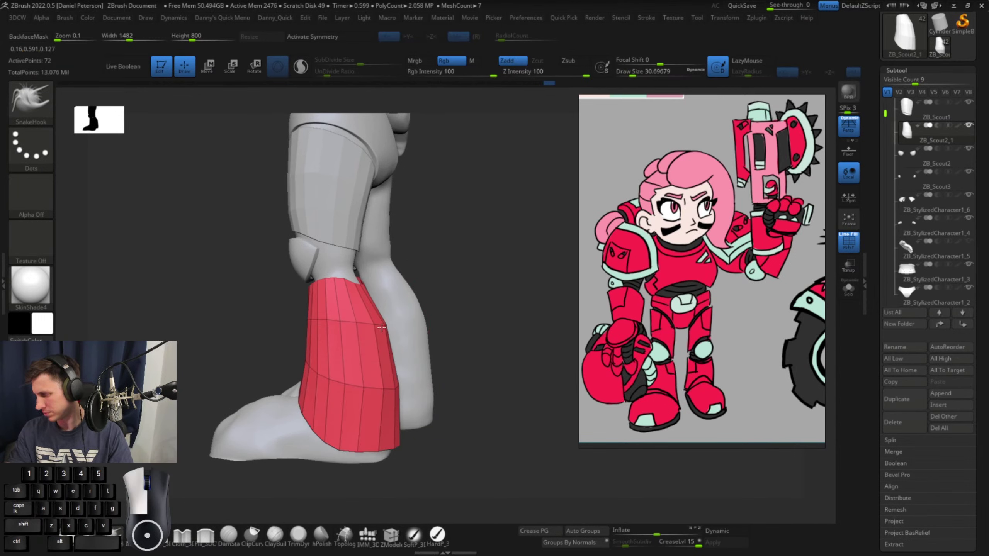
drag(378, 324, 380, 324)
mouse_move(503, 290)
alt+mouse_down()
mouse_move(448, 287)
mouse_move(508, 311)
mouse_move(501, 302)
alt+mouse_up()
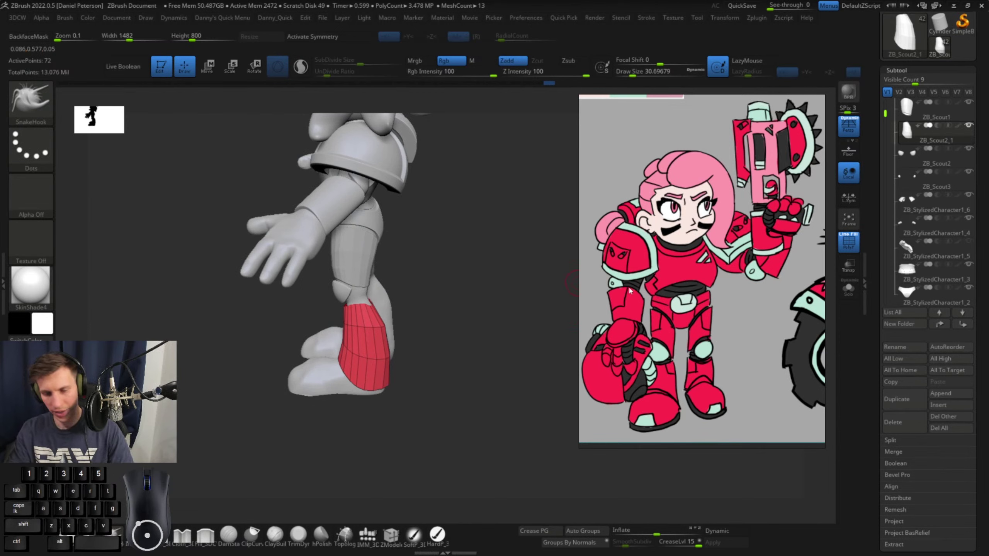
mouse_move(507, 329)
mouse_down()
mouse_move(523, 303)
mouse_move(541, 307)
mouse_move(474, 271)
mouse_move(453, 432)
mouse_up()
Extrude the whole shin shell with ZModeler to give it thickness, with the draw size reduced to about 12
key(space)
click(473, 271)
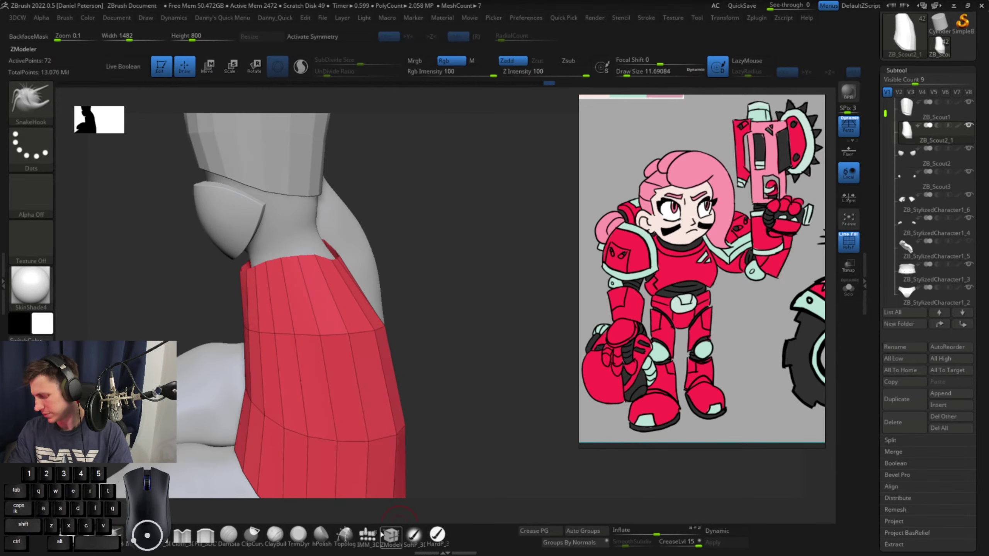
click(391, 536)
drag(428, 306, 352, 347)
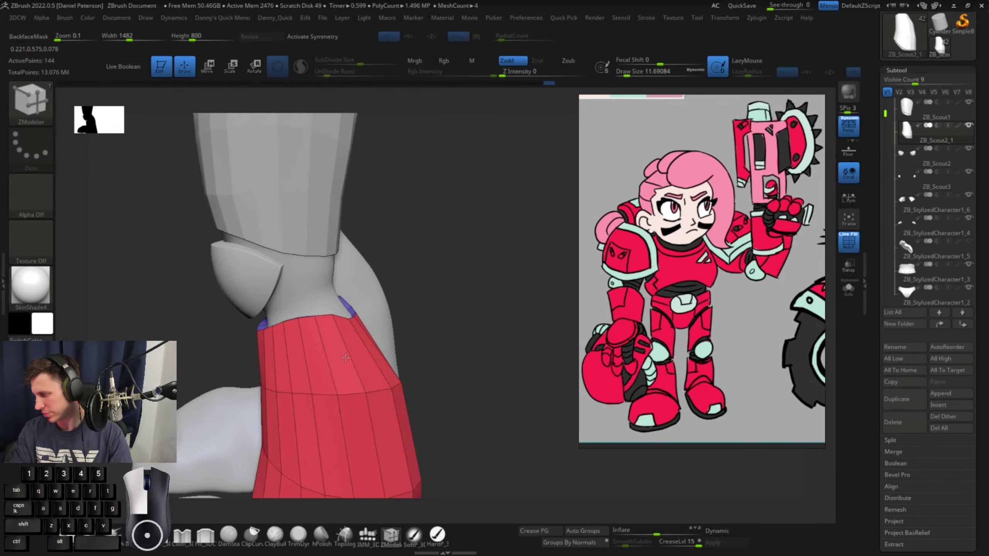
mouse_move(463, 336)
mouse_down()
mouse_move(435, 346)
mouse_move(447, 344)
mouse_up()
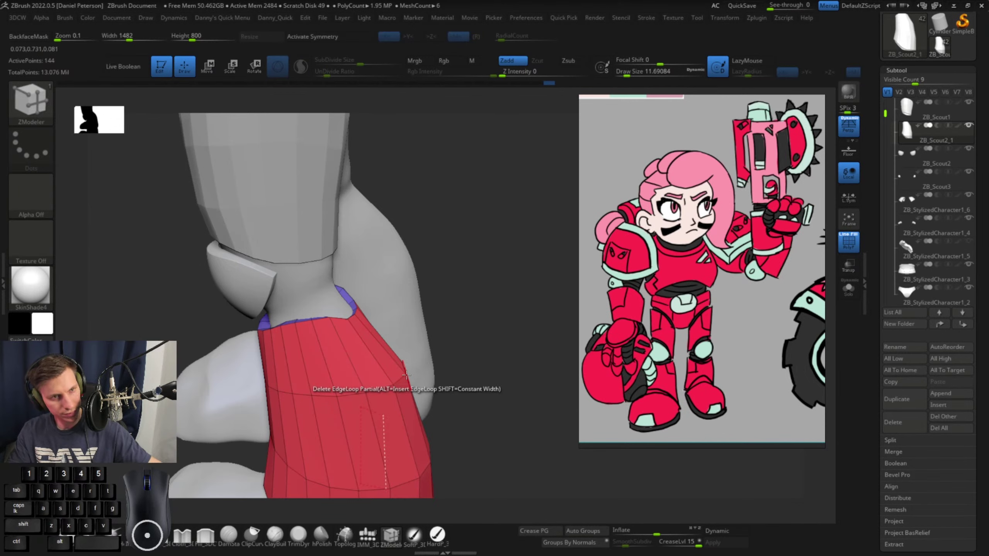
Adjust the shin piece's upper rim below the kneecap with SnakeHook at draw size about 25
drag(490, 287, 507, 275)
alt+drag(526, 248, 433, 206)
click(527, 530)
mouse_move(437, 282)
alt+mouse_down()
mouse_move(439, 307)
mouse_move(475, 331)
mouse_move(425, 294)
alt+mouse_up()
key(space)
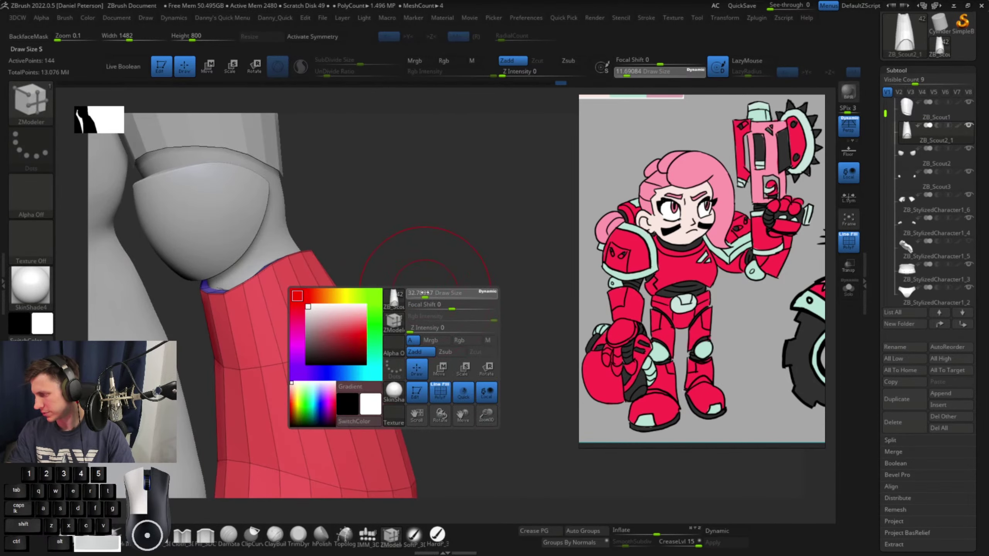
click(119, 532)
mouse_move(446, 225)
alt+mouse_down()
mouse_move(461, 304)
mouse_move(374, 323)
mouse_move(389, 331)
alt+mouse_up()
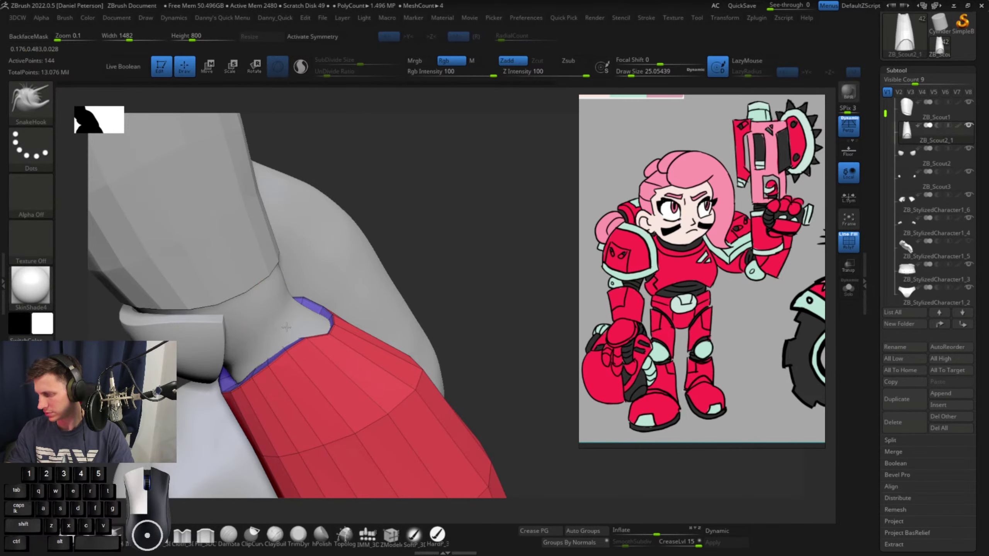
mouse_move(447, 253)
mouse_down()
mouse_move(472, 230)
mouse_move(490, 342)
mouse_move(430, 283)
mouse_move(386, 286)
mouse_move(398, 309)
mouse_move(285, 320)
mouse_move(336, 325)
mouse_up()
mouse_move(405, 309)
mouse_down()
mouse_move(364, 311)
mouse_move(473, 309)
mouse_move(499, 278)
mouse_move(406, 325)
mouse_move(403, 314)
mouse_up()
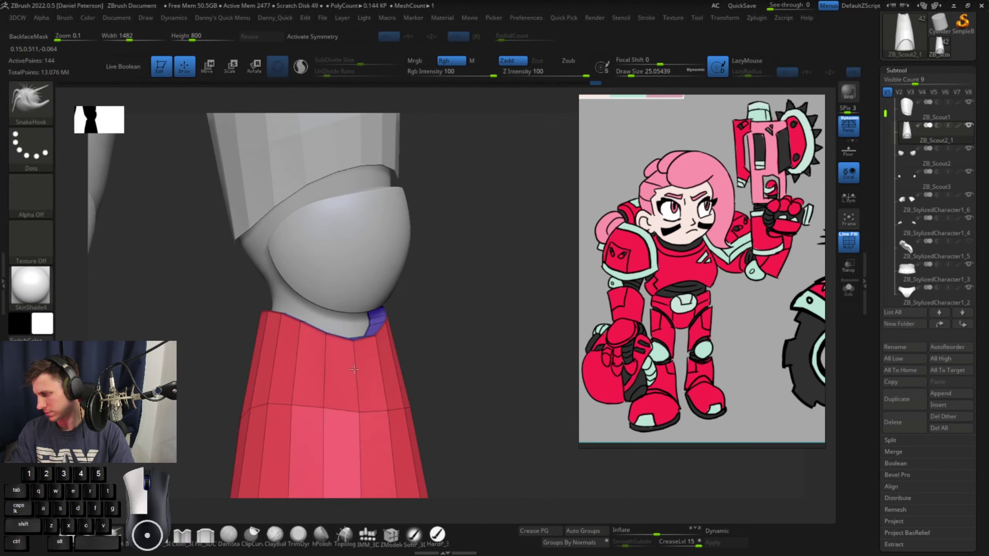
drag(354, 369, 353, 368)
alt+drag(451, 294, 443, 251)
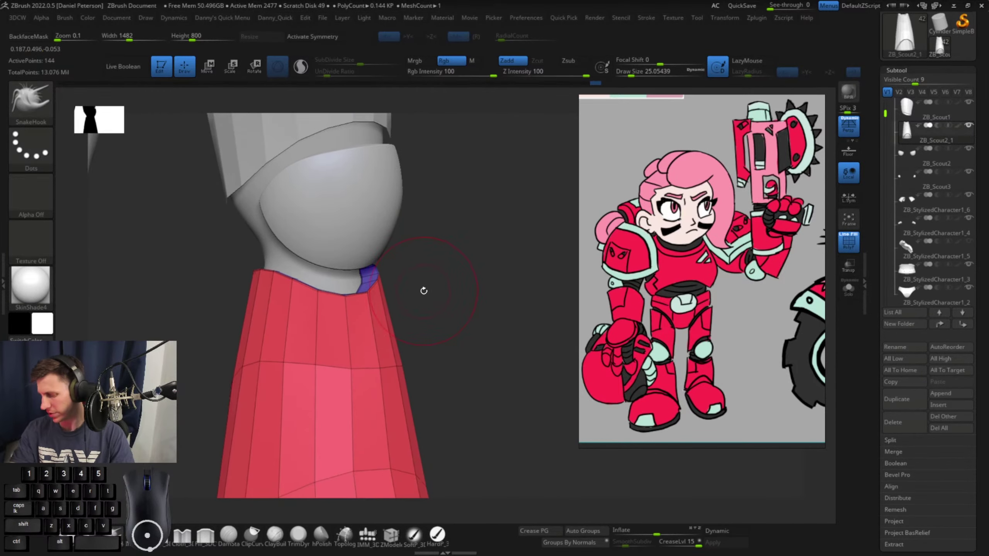
Insert a single edge loop just below the shin piece's upper rim with ZModeler at draw size about 12
key(space)
drag(424, 291, 419, 290)
click(391, 537)
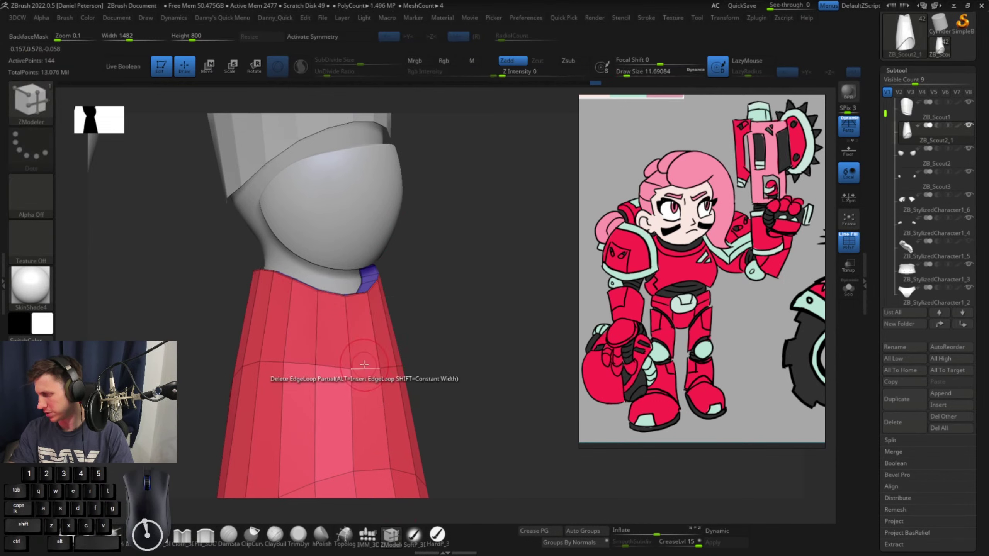
alt+click(345, 320)
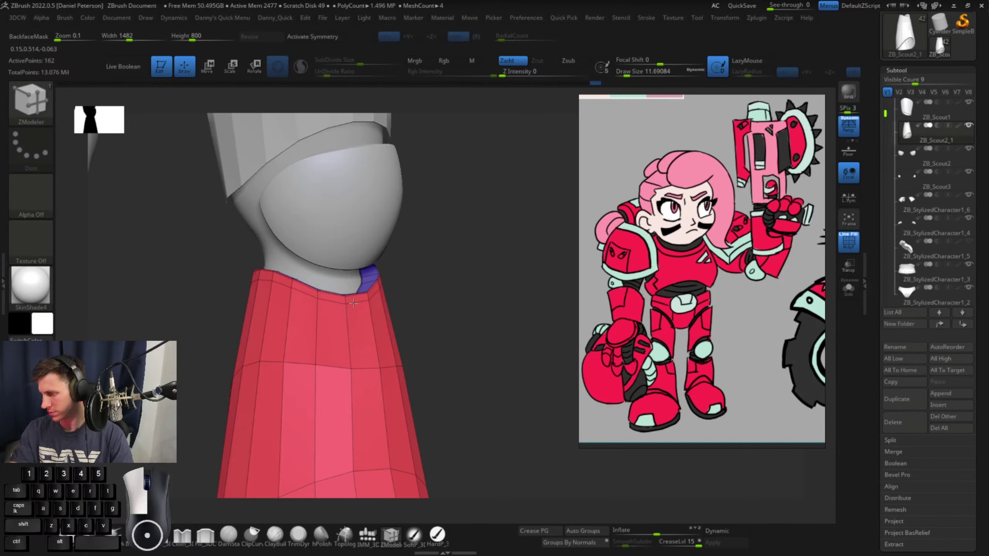
Set the ZModeler edge action to Delete and remove the edge loop just below the shin piece's upper rim
key(space)
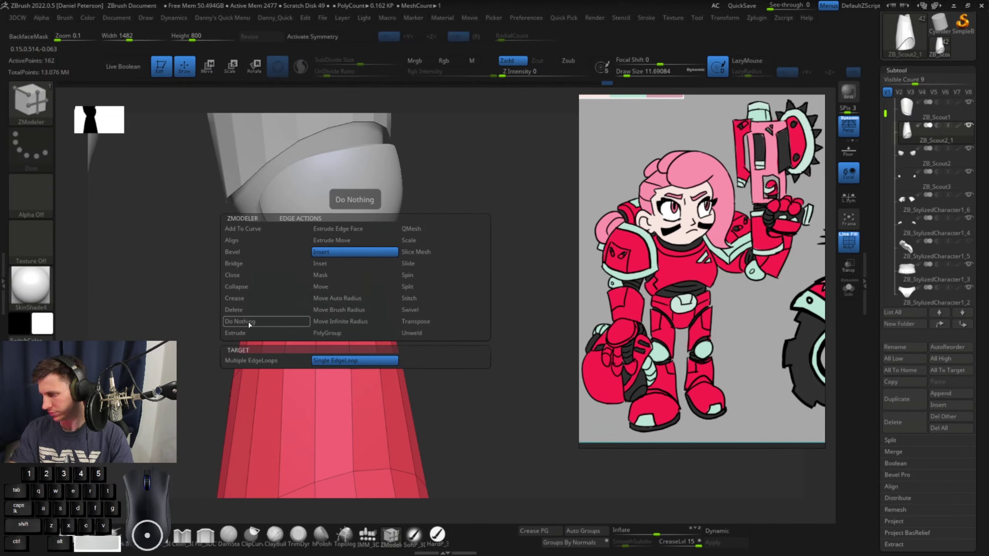
click(234, 310)
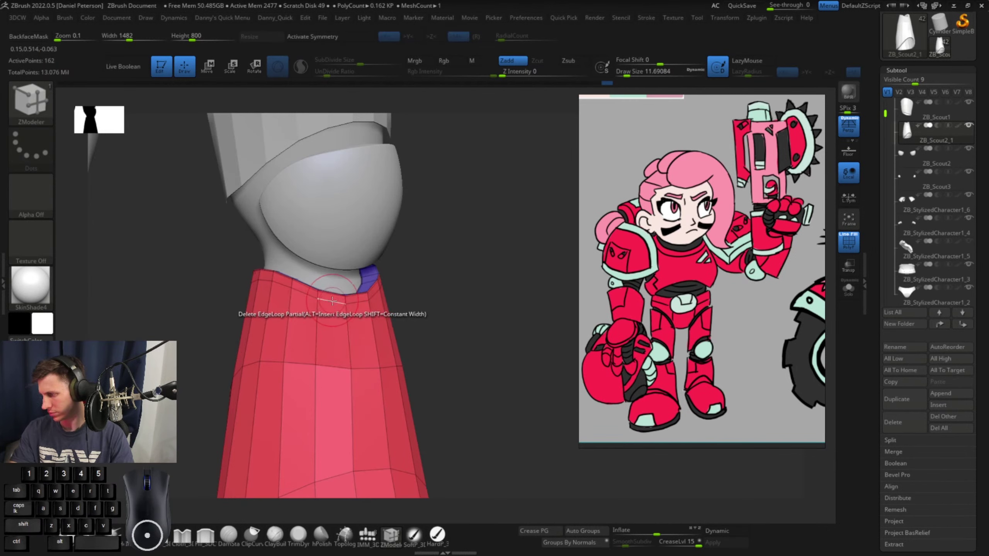
click(332, 296)
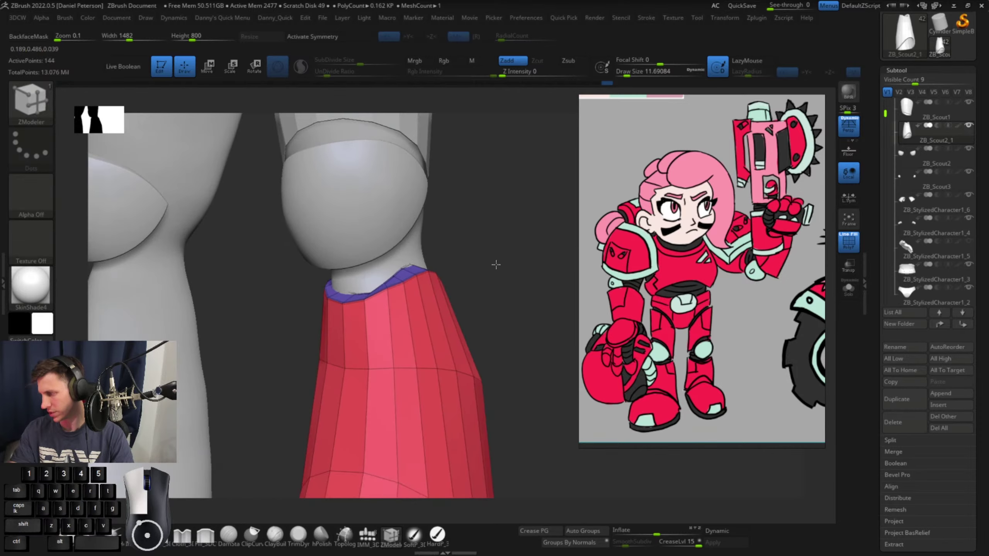